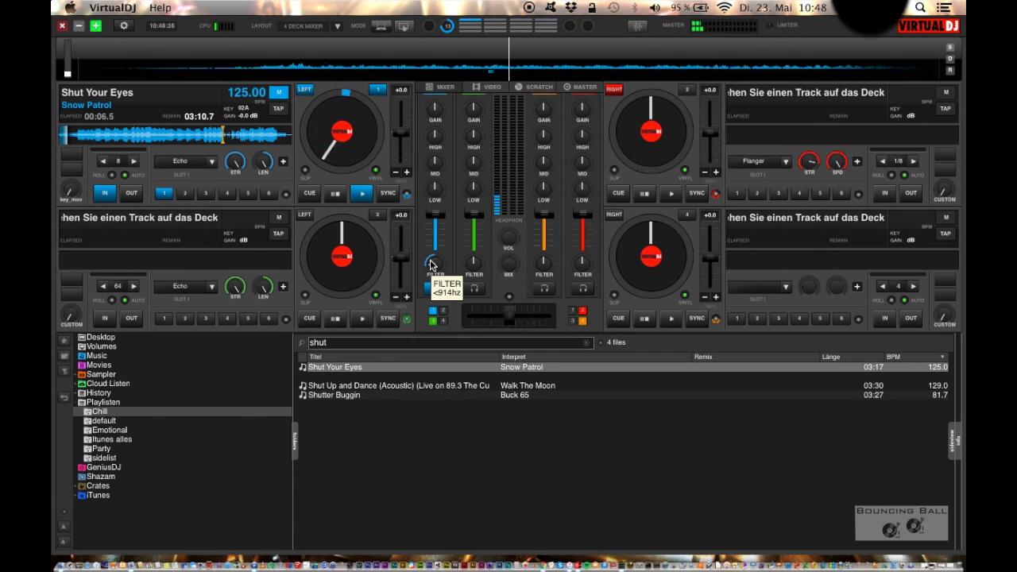
Step: Loop Shut Your Eyes over 8 beats and load Summerbreeze onto deck 3 by searching the library for "summer"
key(l)
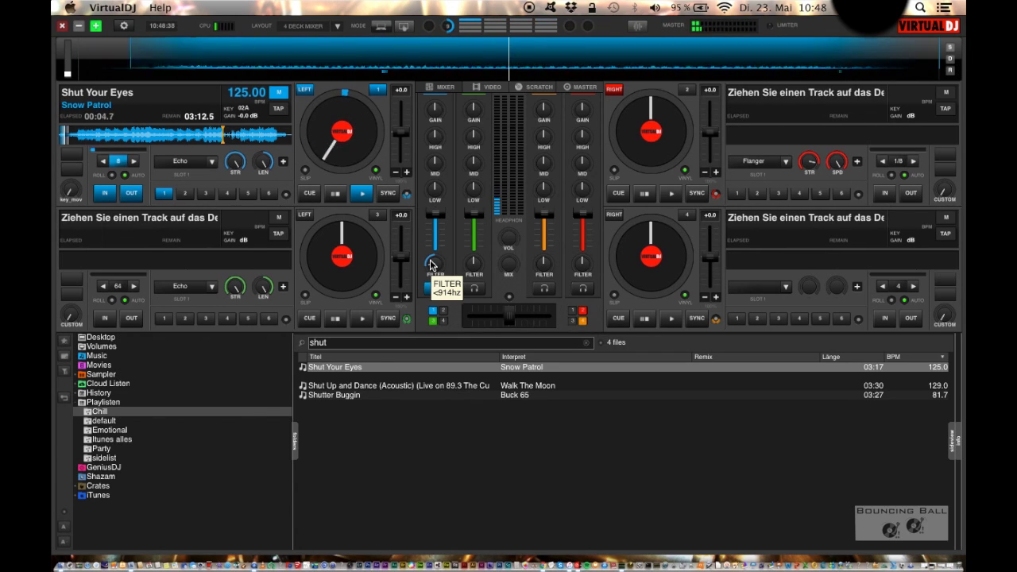
click(587, 342)
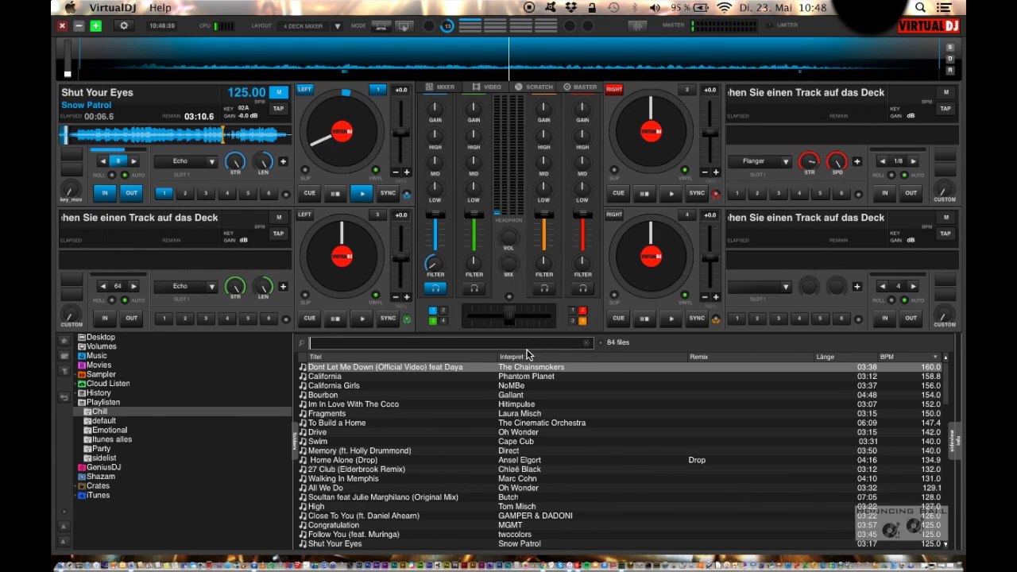
text(summer)
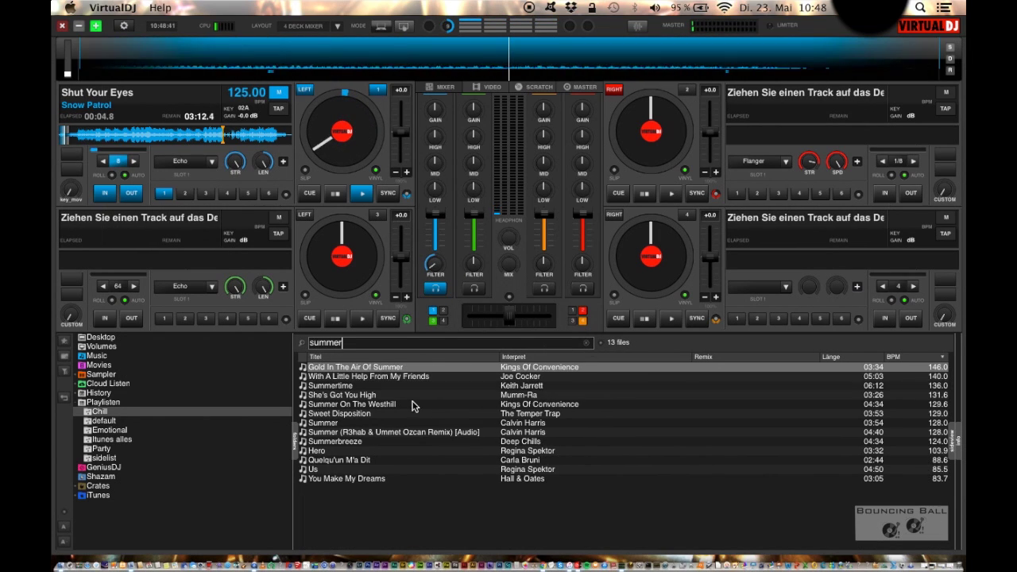
drag(362, 448, 350, 262)
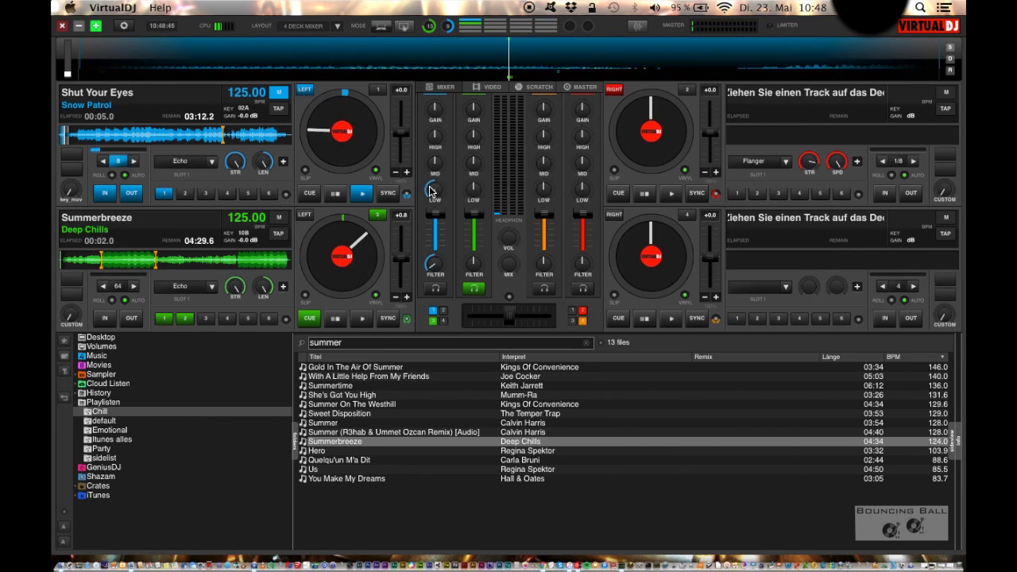
Step: Boost the highs of Shut Your Eyes and start Summerbreeze on deck 3 with its filter low-passed at about 5.1 kHz
drag(435, 143, 434, 132)
drag(467, 253, 471, 264)
key(space)
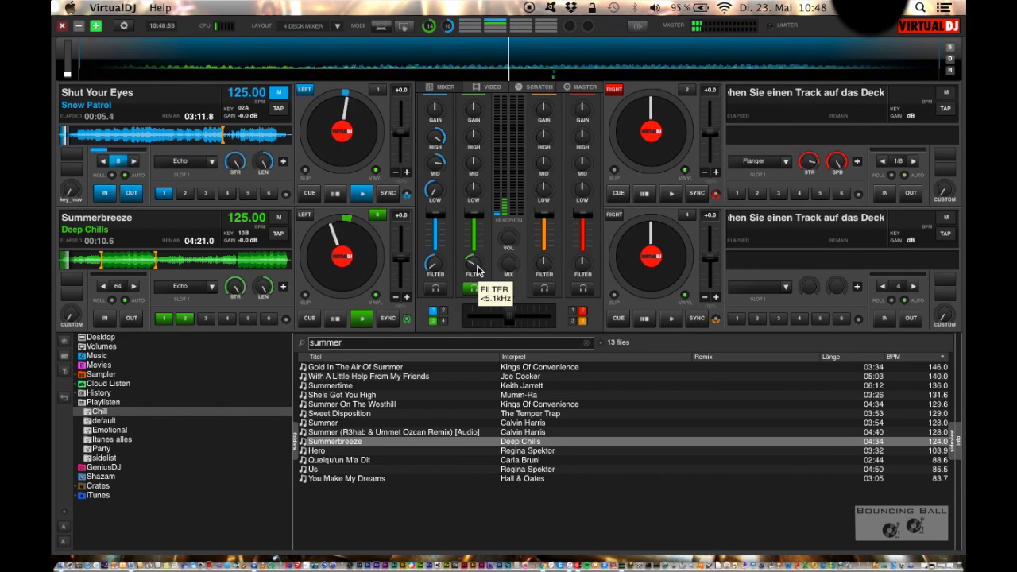
Step: Sweep deck 3's filter to a 6.8 kHz low-pass and loop Summerbreeze over 64 beats from hot cue 1
scroll(476, 271, down, 5)
scroll(477, 271, up, 2)
key(1)
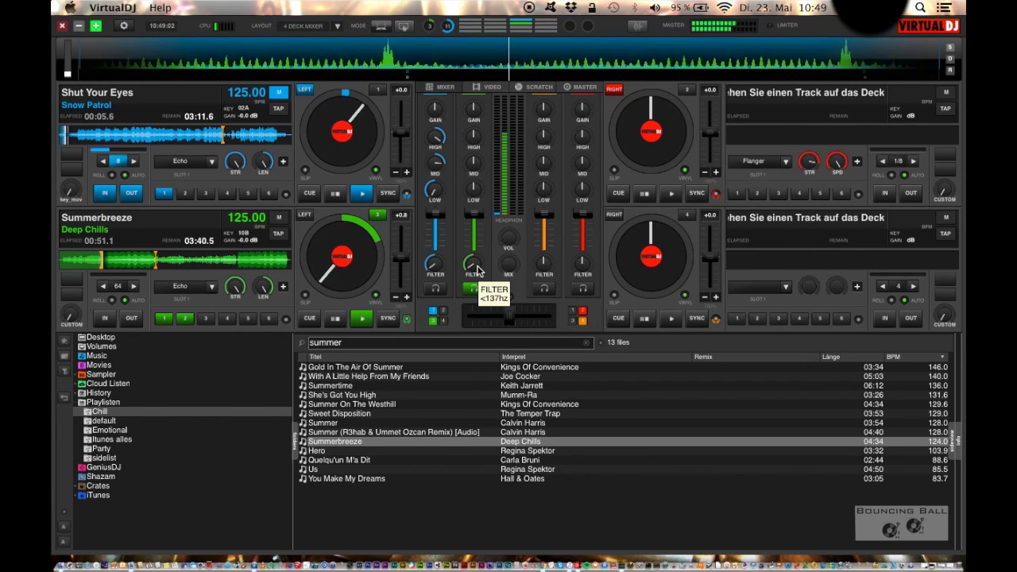
key(1)
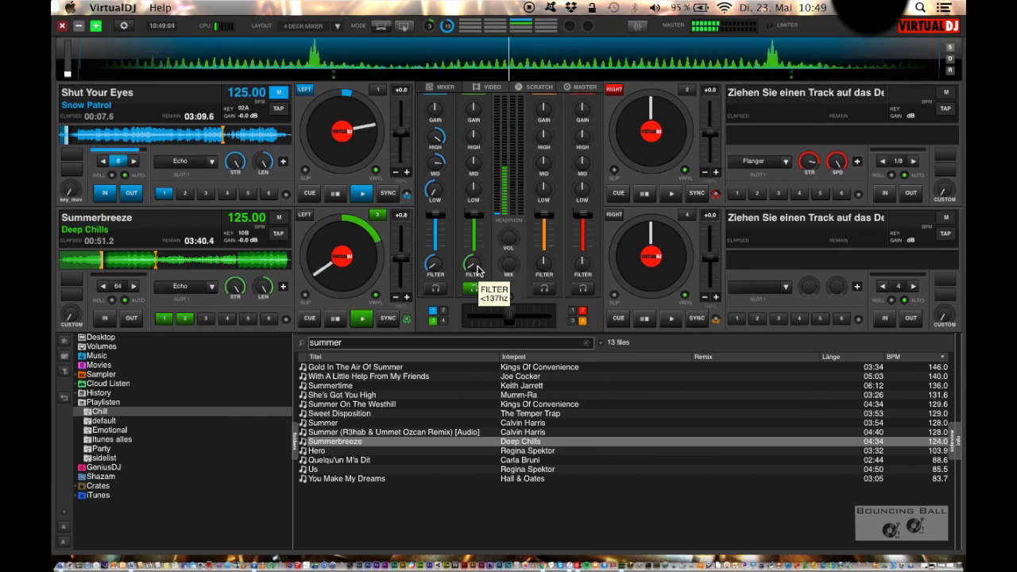
key(1)
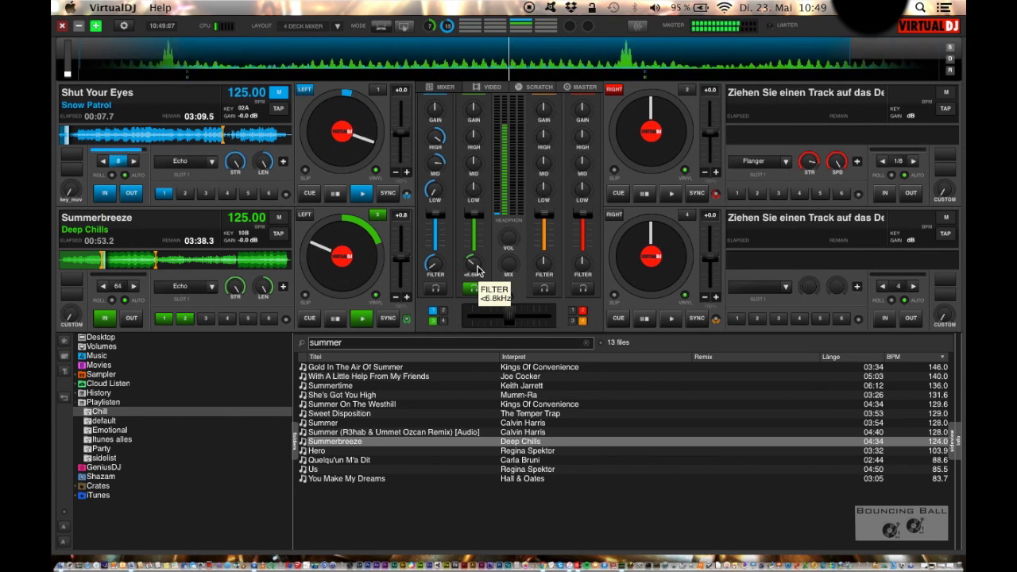
key(1)
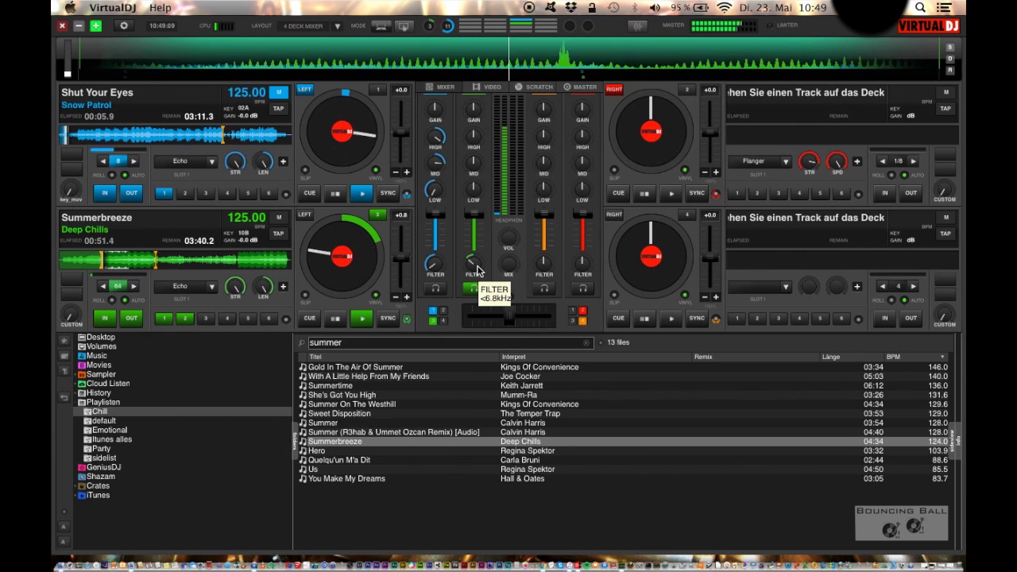
Step: Release Shut Your Eyes from its loop and shape Summerbreeze's EQ with slightly raised lows, neutral mids and boosted highs
scroll(437, 263, up, 5)
click(132, 195)
drag(474, 198, 475, 227)
drag(473, 268, 471, 263)
mouse_move(473, 207)
mouse_down()
mouse_move(431, 216)
mouse_move(476, 218)
mouse_up()
right_click(474, 163)
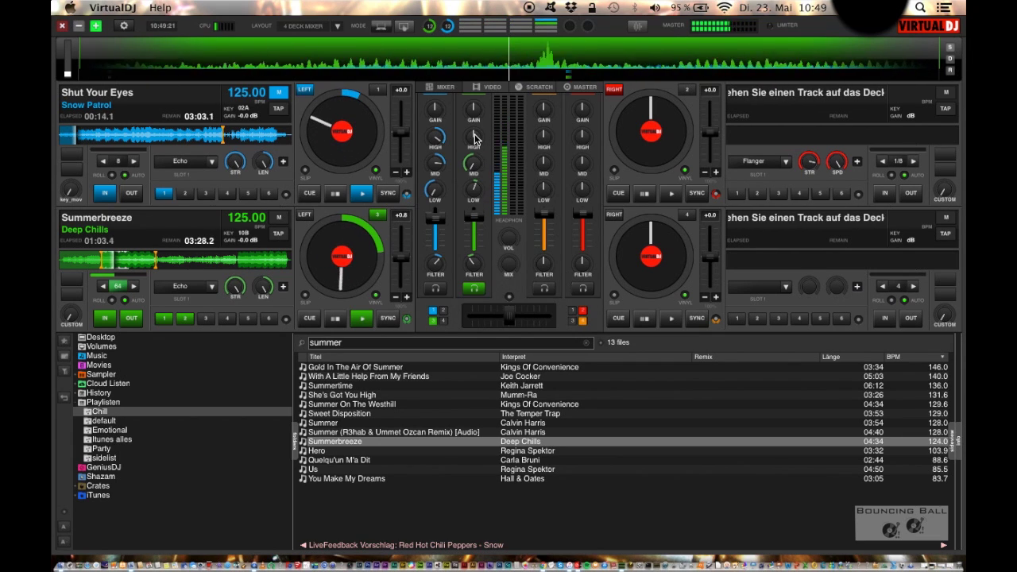
drag(474, 137, 474, 130)
right_click(470, 163)
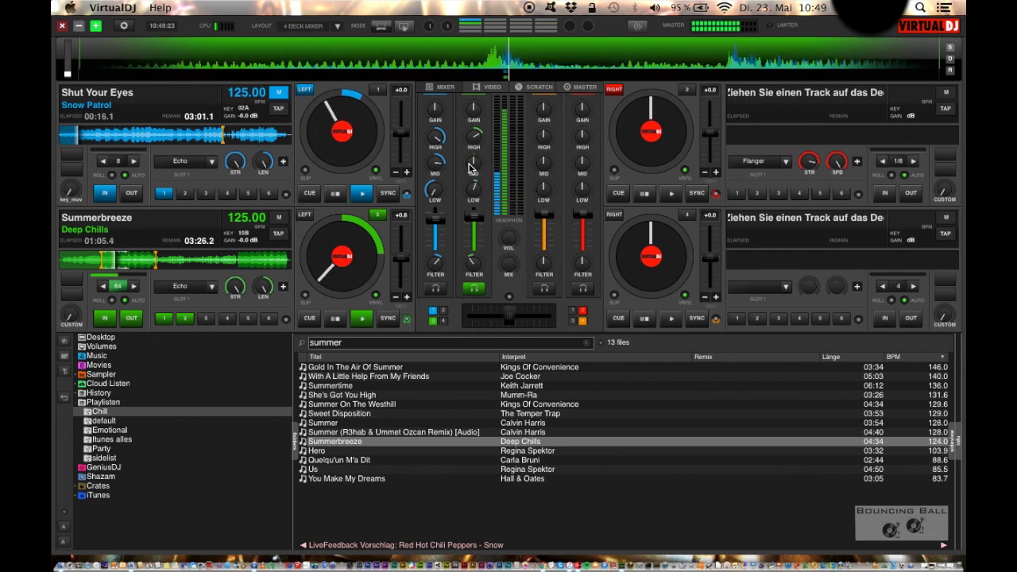
Step: Lower deck 1's volume fader to 59% and low-pass Summerbreeze's filter at about 4.9 kHz
mouse_move(435, 215)
mouse_down()
mouse_move(475, 215)
mouse_move(434, 225)
mouse_up()
drag(470, 257, 468, 262)
click(431, 223)
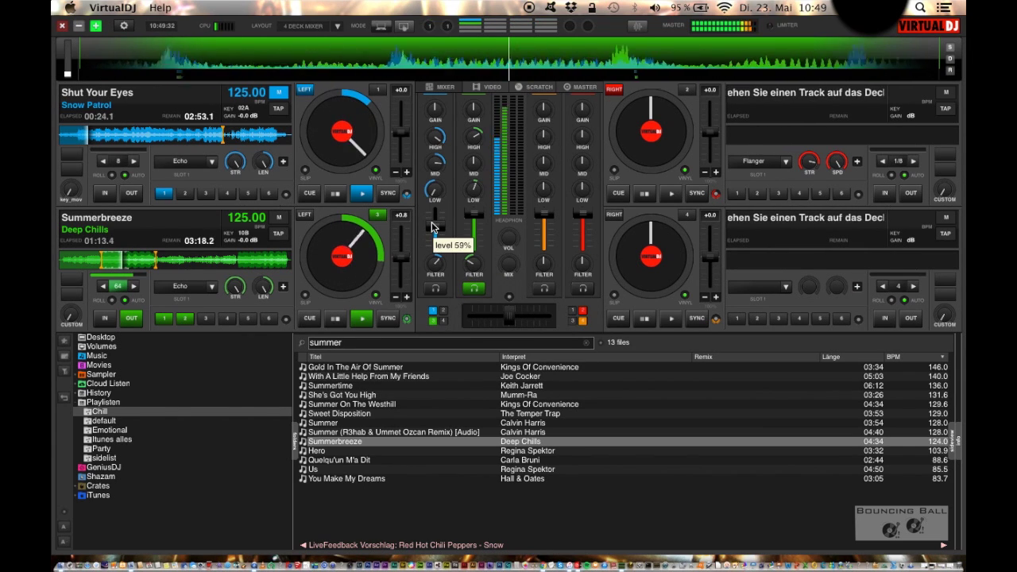
Step: Move the crossfader fully to the left decks and load Summer (R3hab & Ummet Ozcan Remix) from a "summer" search onto deck 2
click(585, 342)
drag(511, 315, 469, 316)
text(summ)
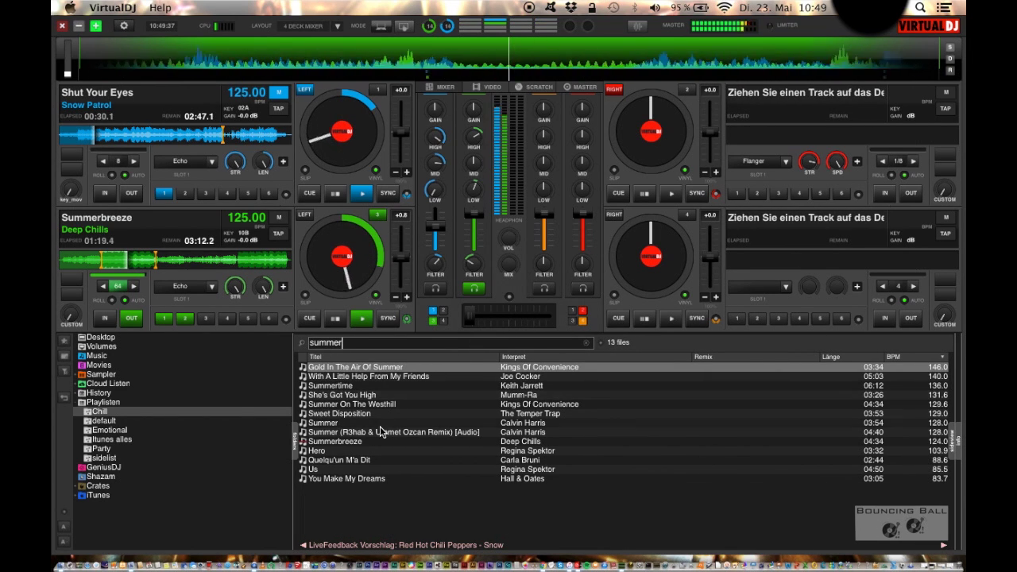
drag(372, 431, 664, 115)
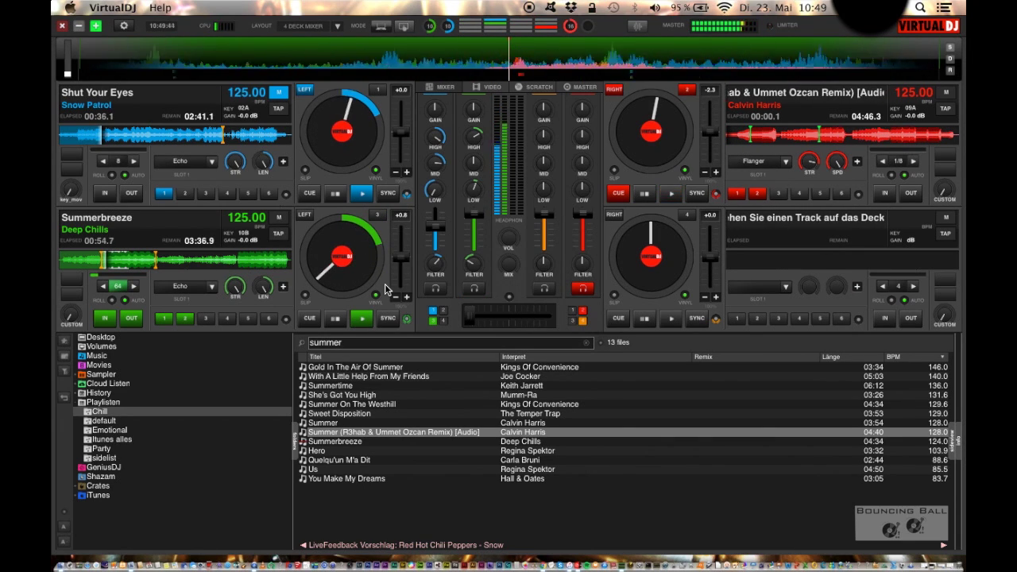
Step: Switch the active deck and headphone monitoring through deck 1 back to deck 3
key(Tab)
key(Tab)
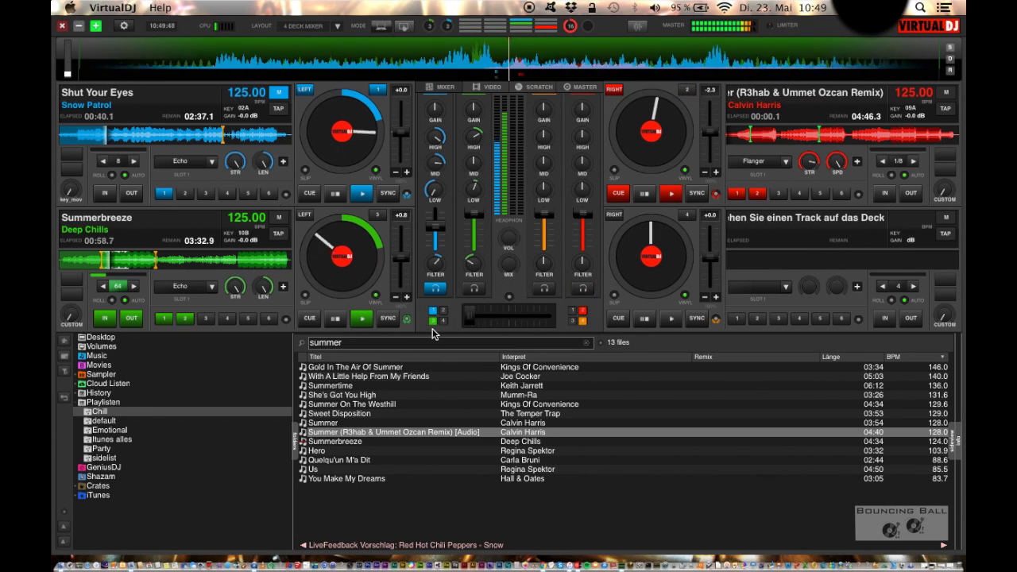
mouse_move(472, 267)
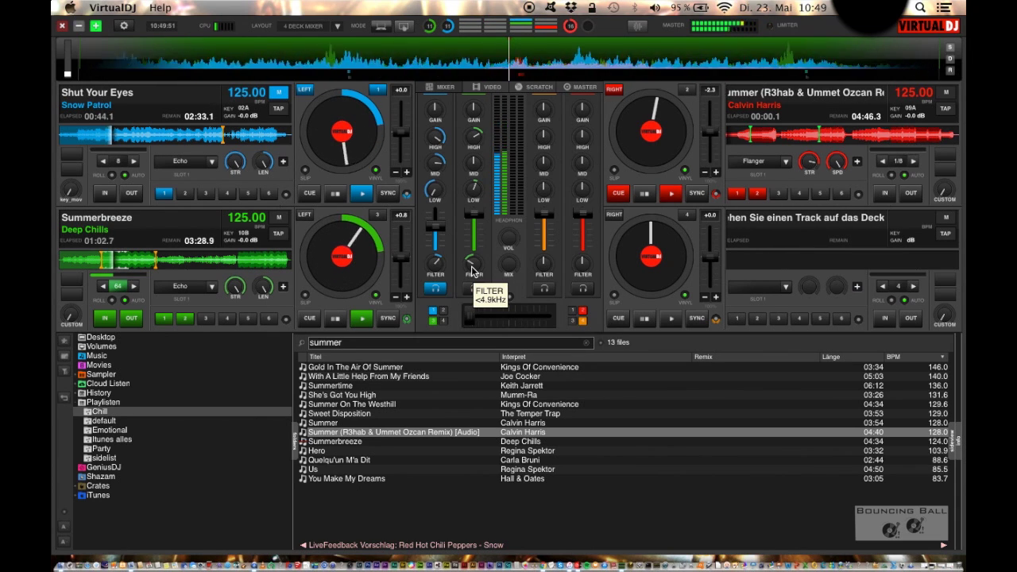
key(Tab)
key(Tab)
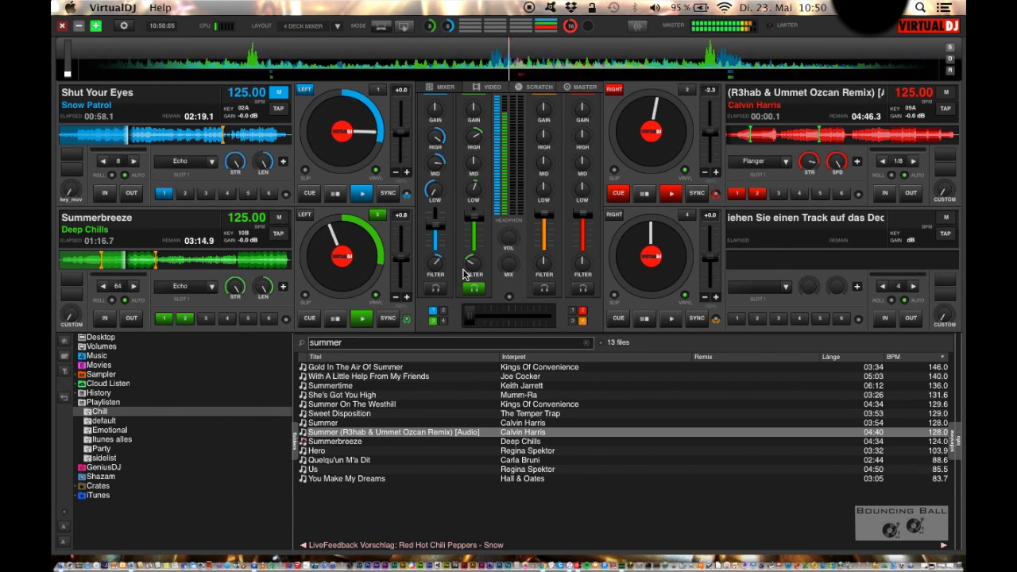
Step: Sweep Summerbreeze's filter between low-pass and high-pass, ending at a 3.7 kHz low-pass
scroll(473, 261, up, 3)
scroll(473, 262, down, 3)
scroll(473, 265, down, 3)
scroll(473, 266, up, 3)
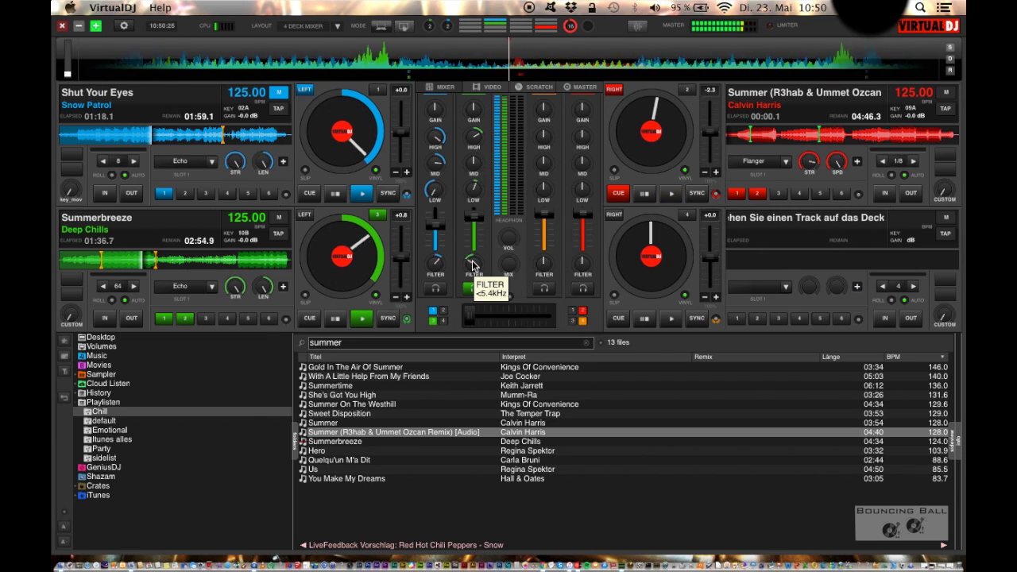
scroll(473, 265, up, 2)
scroll(473, 265, up, 4)
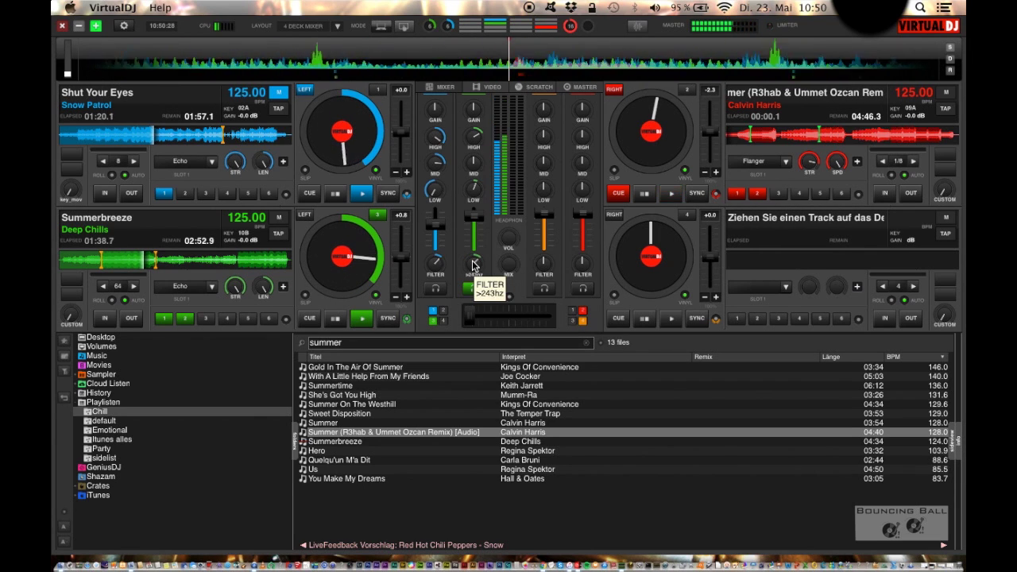
scroll(473, 264, down, 4)
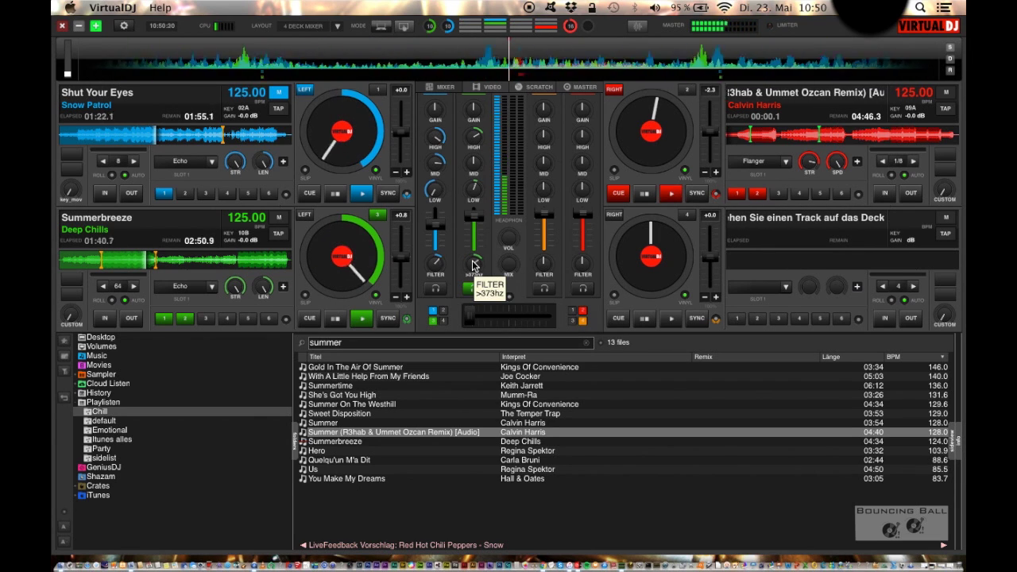
scroll(473, 265, down, 3)
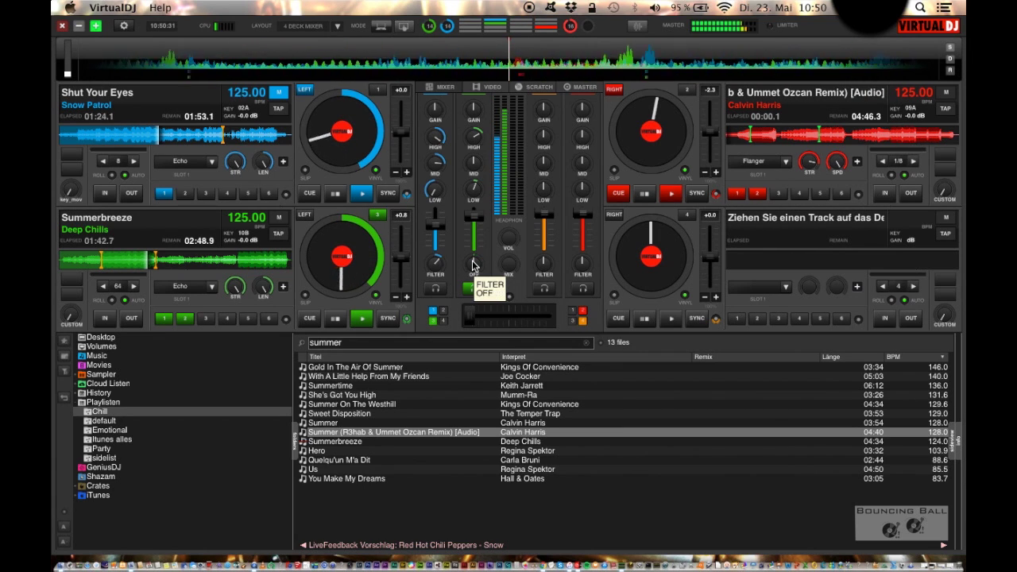
scroll(472, 265, down, 2)
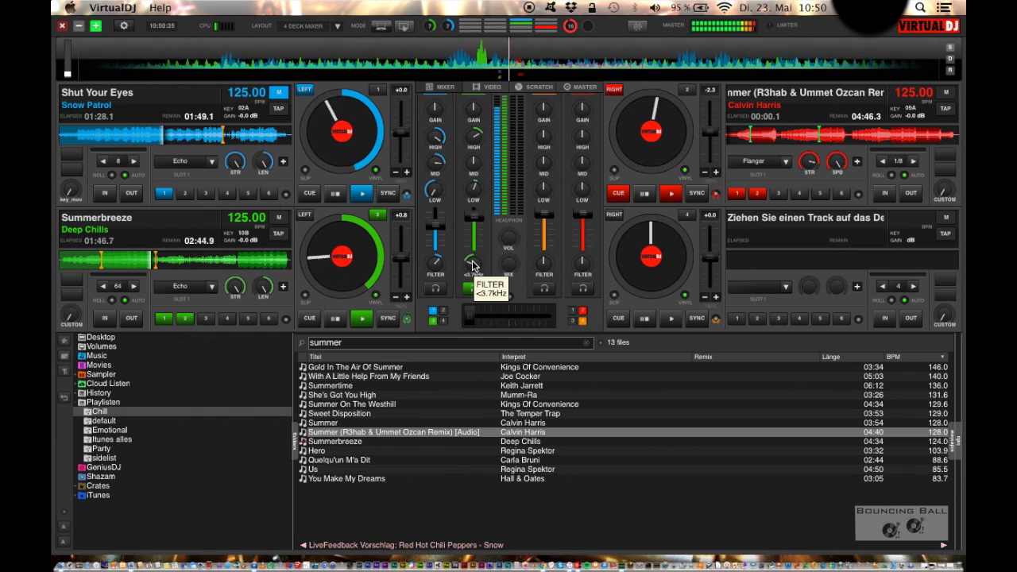
Step: Clear the library search and sweep Summerbreeze's filter up and down, ending at a 5.2 kHz low-pass
click(587, 343)
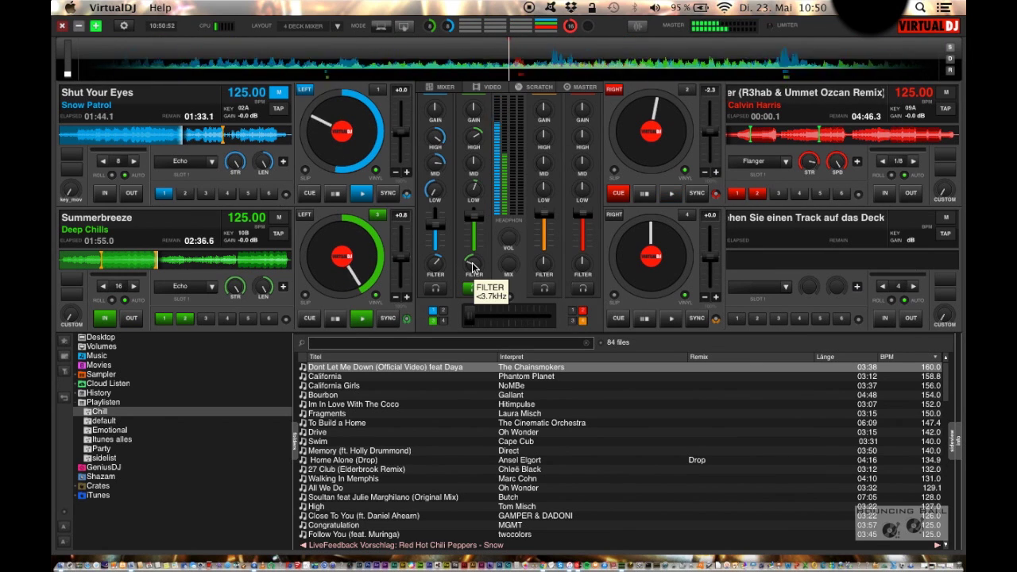
scroll(472, 267, up, 2)
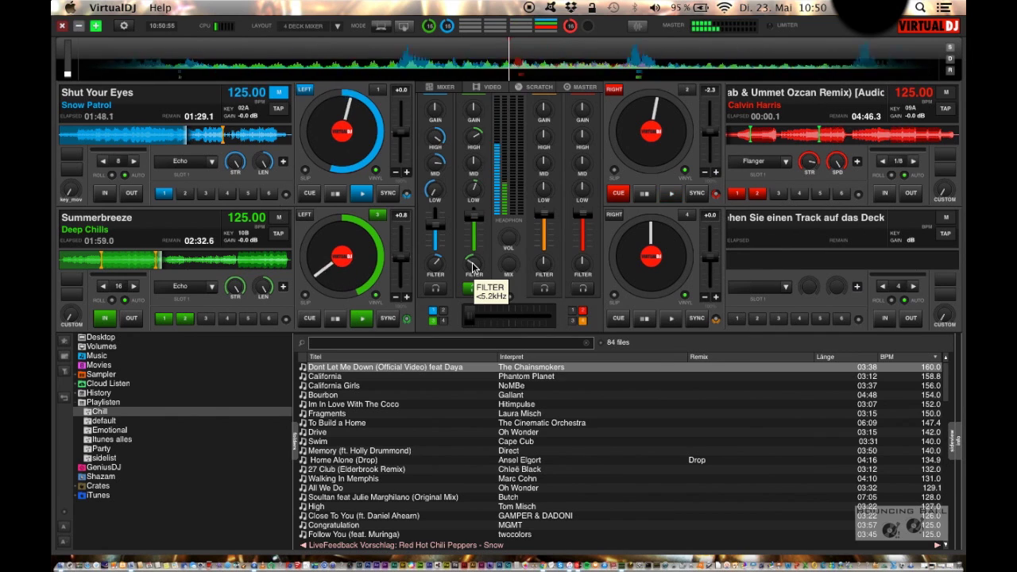
scroll(472, 267, up, 4)
scroll(472, 267, down, 5)
scroll(472, 267, up, 1)
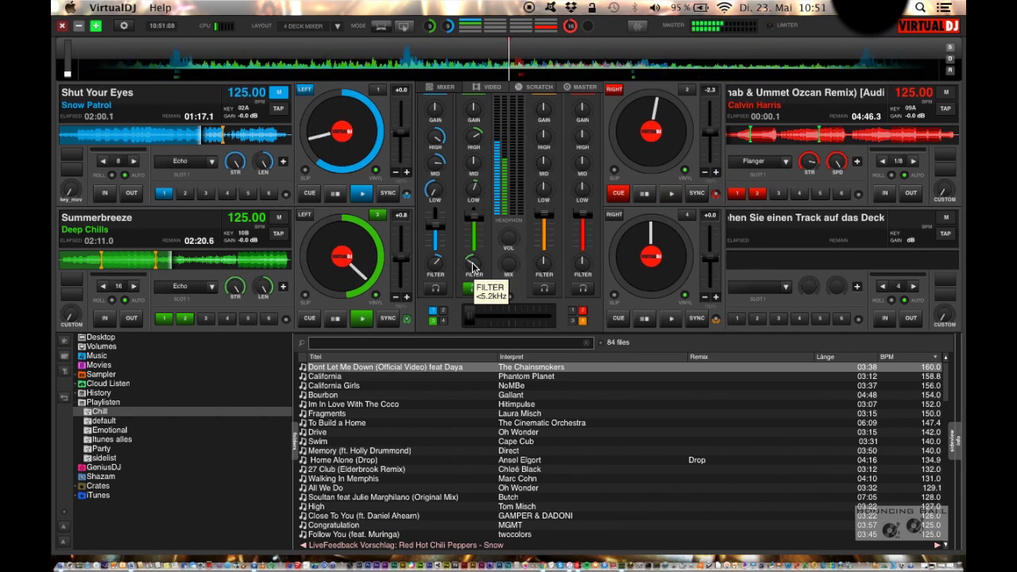
Step: Jump Summerbreeze back to hot cue 1 in a 32-beat loop and sweep its filter through 1.0 kHz high-pass to 3.7 kHz low-pass
key(1)
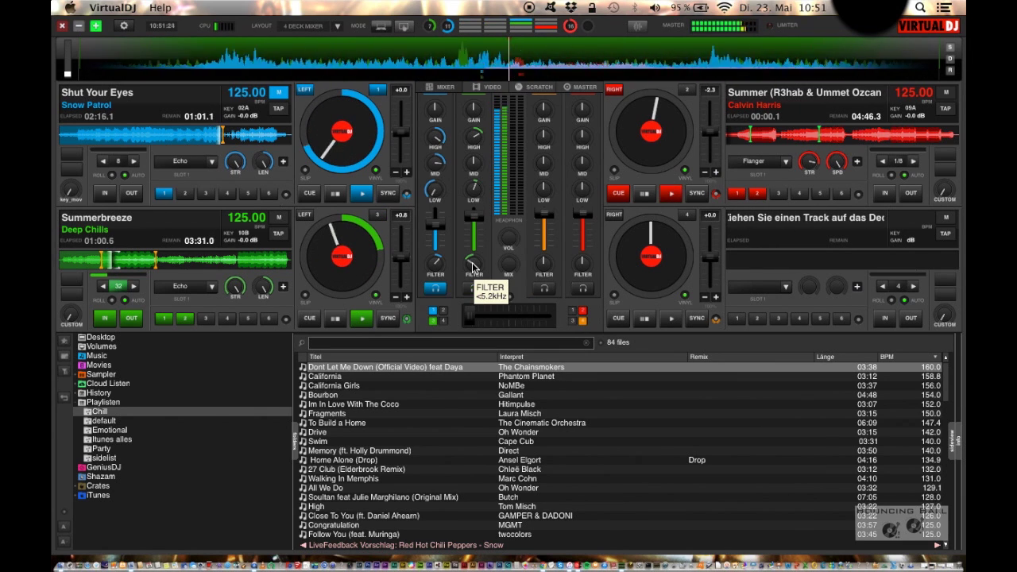
scroll(473, 267, up, 5)
scroll(473, 267, up, 2)
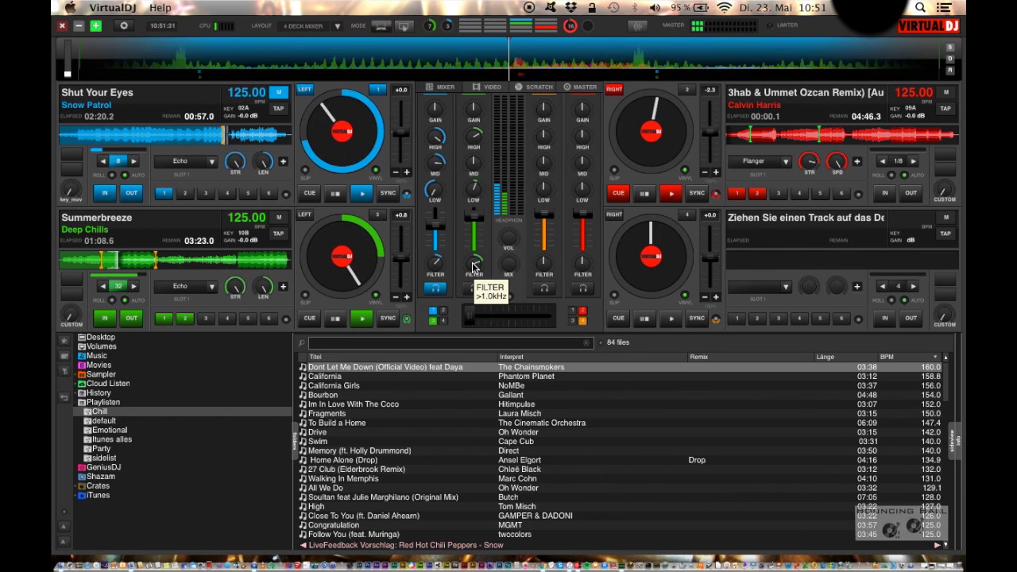
scroll(472, 267, down, 5)
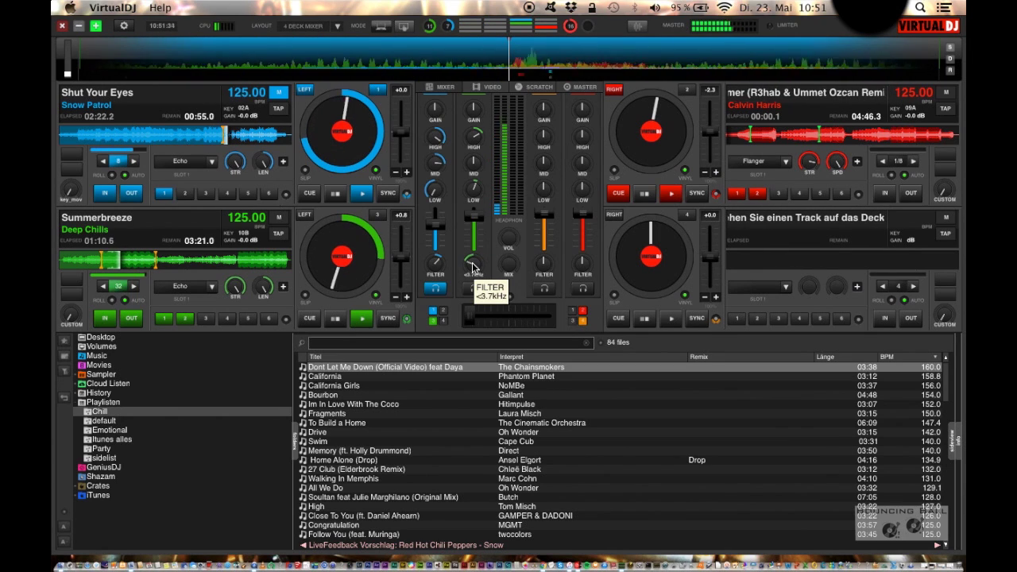
Step: Build up the transition by halving the loops of Summerbreeze and Shut Your Eyes repeatedly down to 1/8 beat
click(102, 286)
click(101, 286)
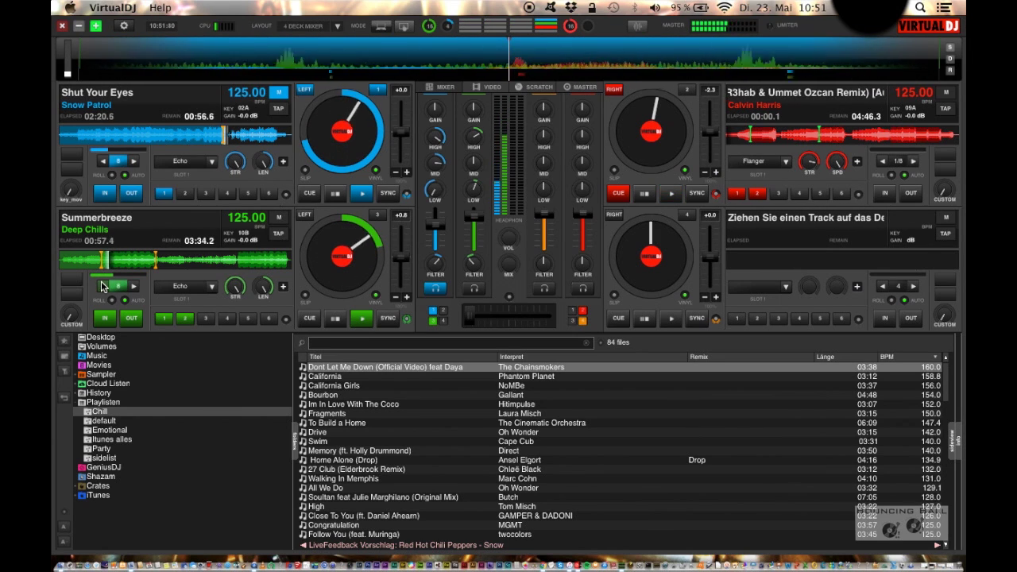
click(102, 286)
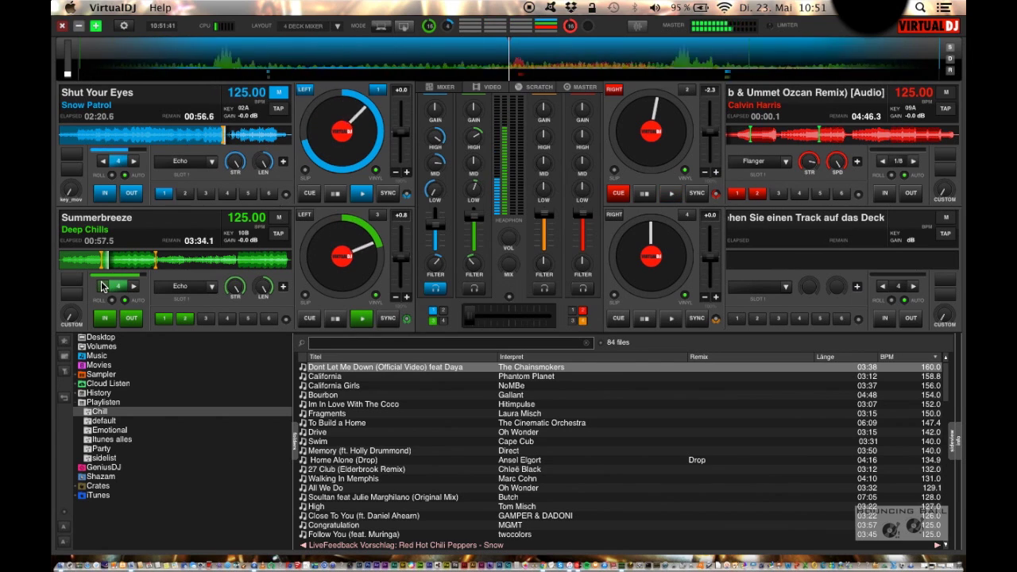
click(102, 286)
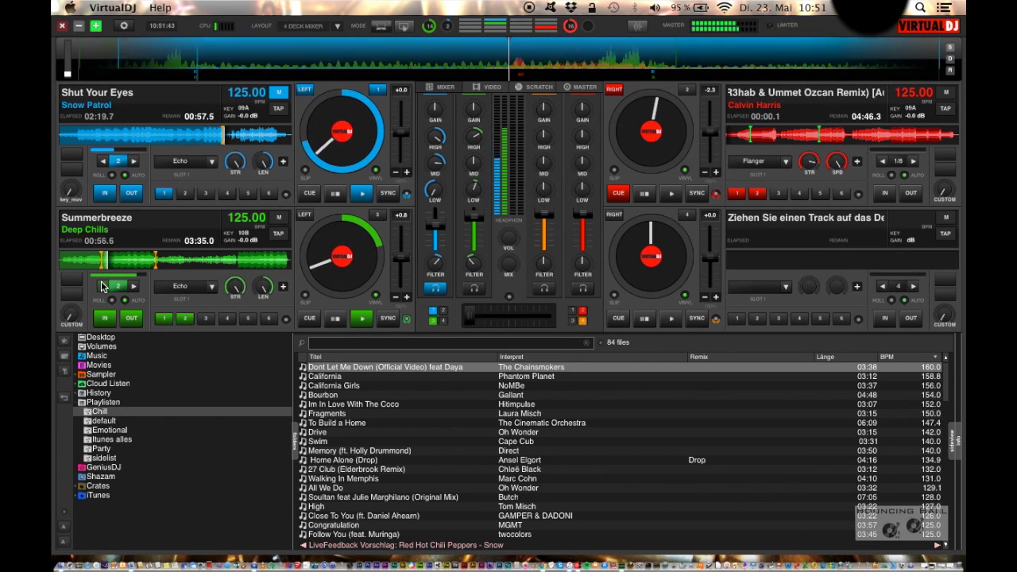
click(102, 286)
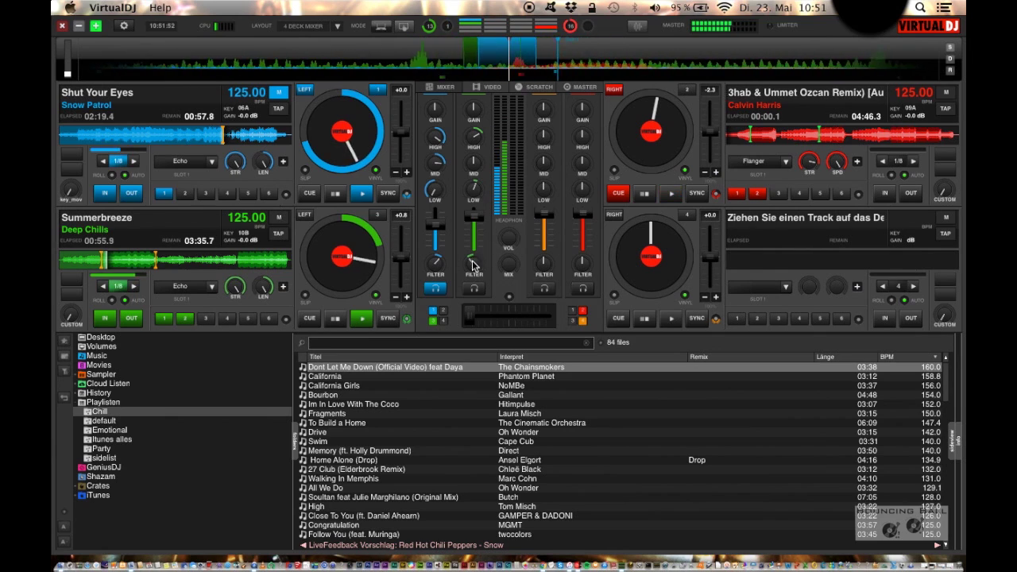
Step: High-pass Summerbreeze's filter at 10 kHz and bring in the Summer remix by moving the crossfader fully to the right decks
scroll(468, 269, up, 4)
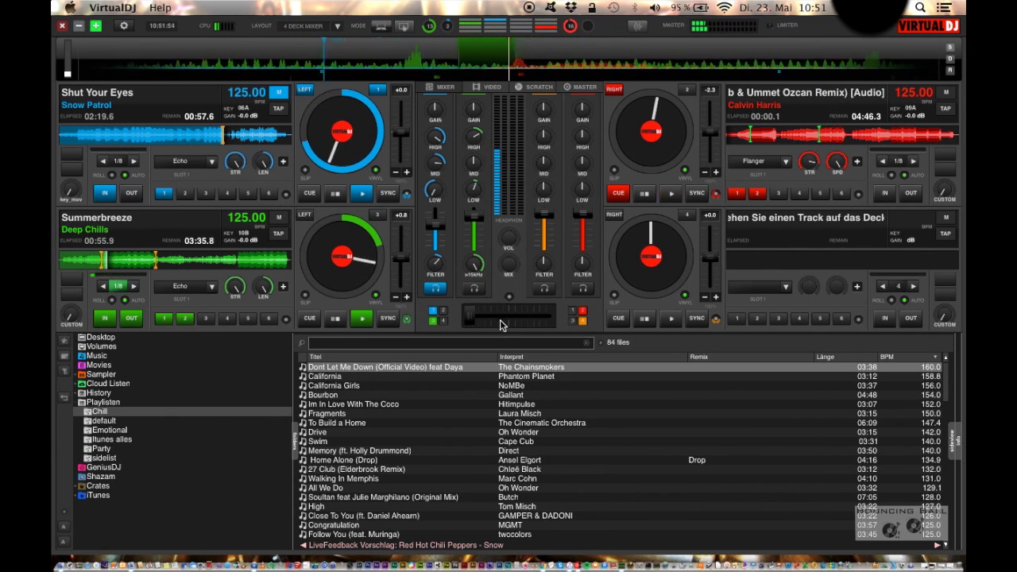
drag(476, 317, 960, 380)
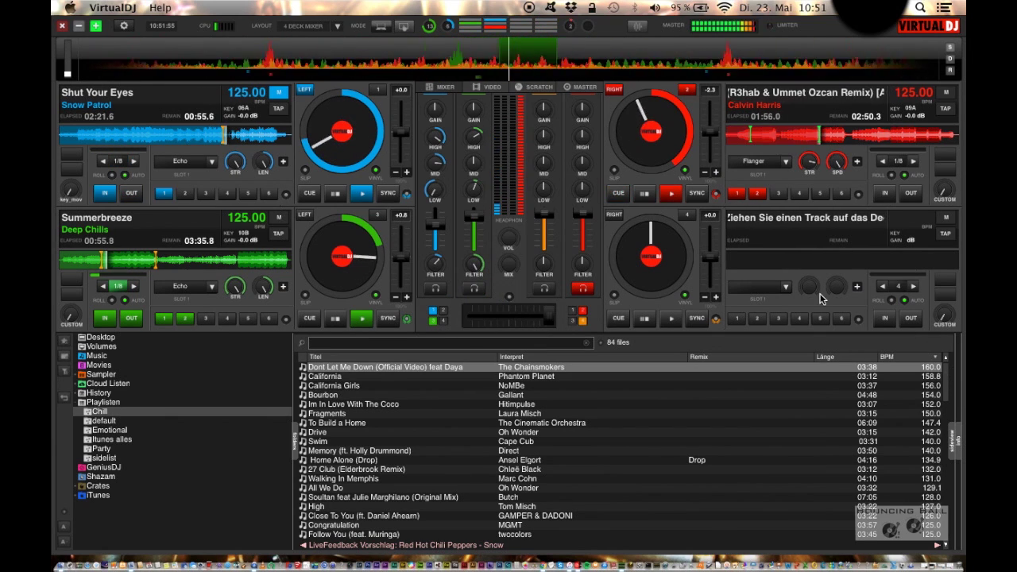
click(337, 318)
click(472, 287)
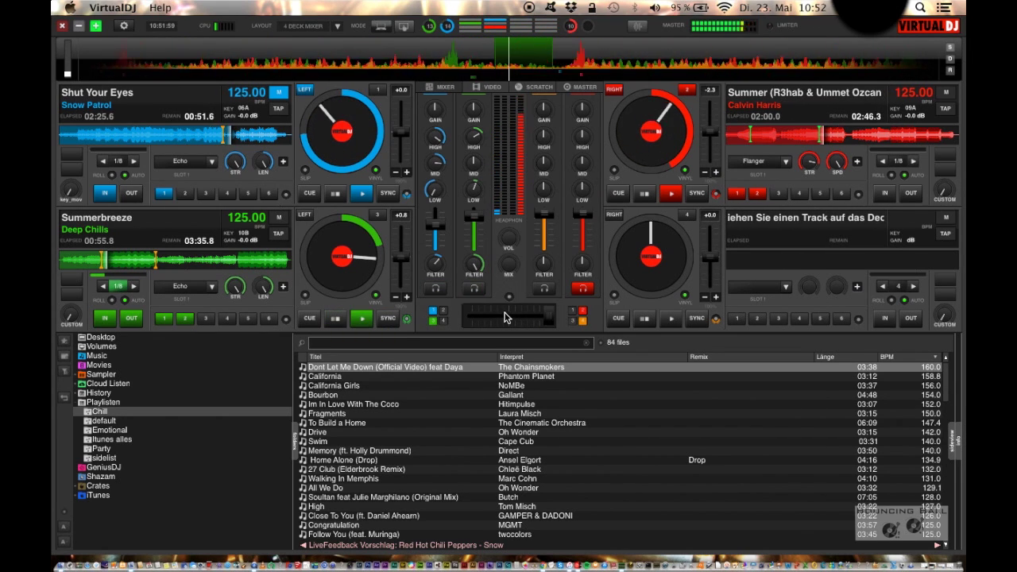
Step: Select the Shut Your Eyes deck, blend it back in with the crossfader at about 34%, and make the Summer deck the master
key(Tab)
key(Tab)
key(Tab)
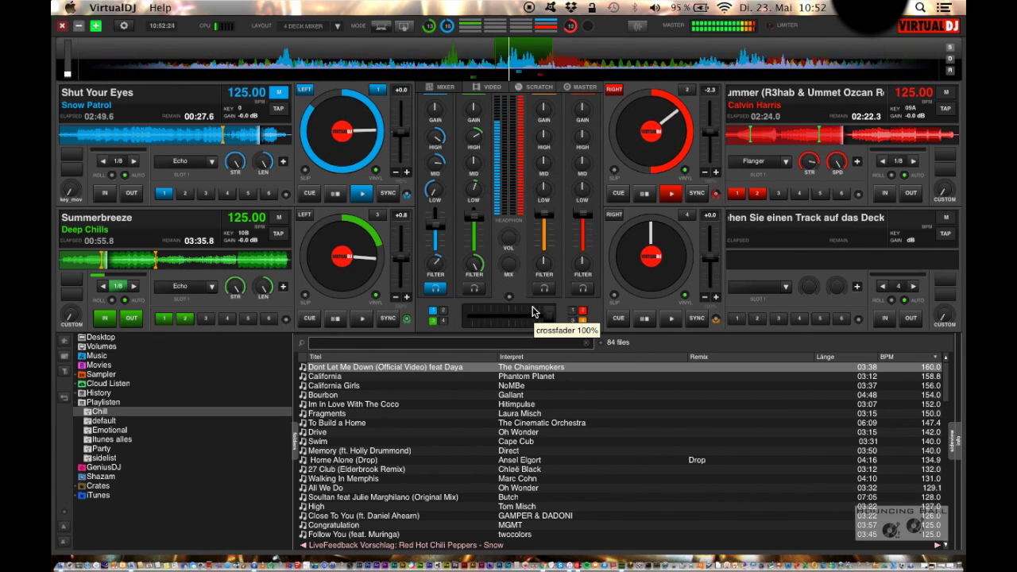
scroll(533, 311, down, 7)
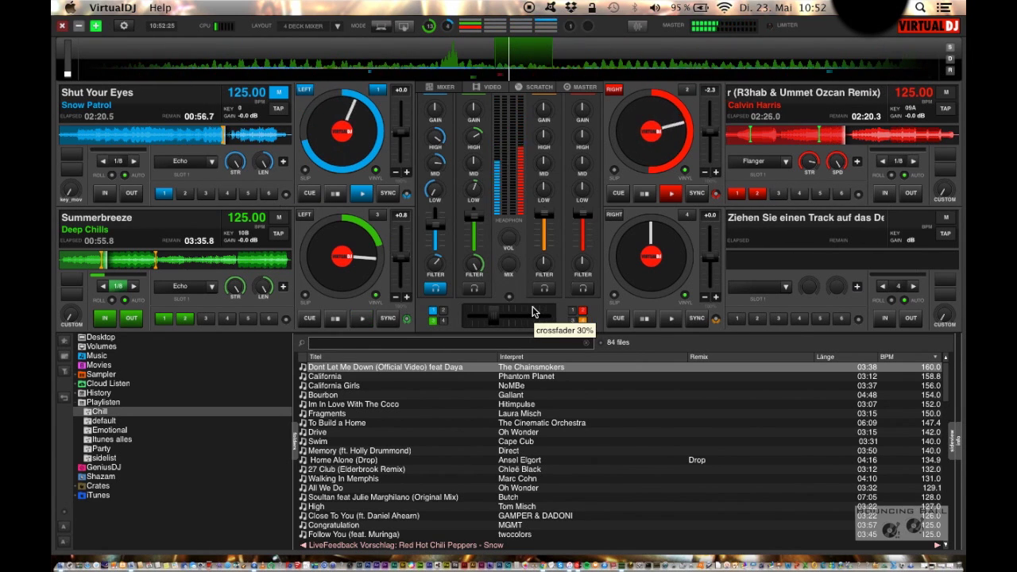
click(946, 92)
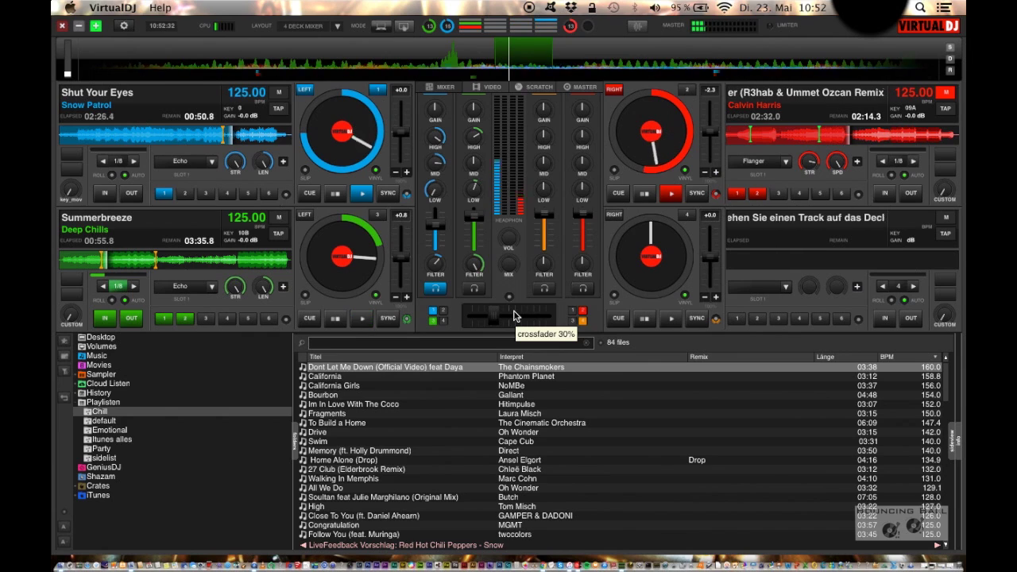
scroll(514, 316, up, 1)
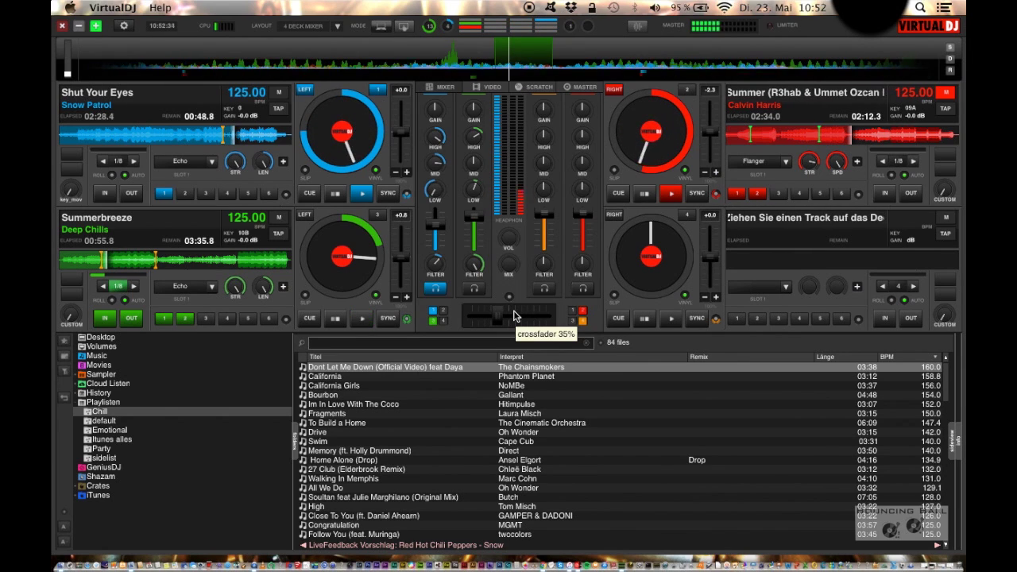
scroll(513, 316, down, 1)
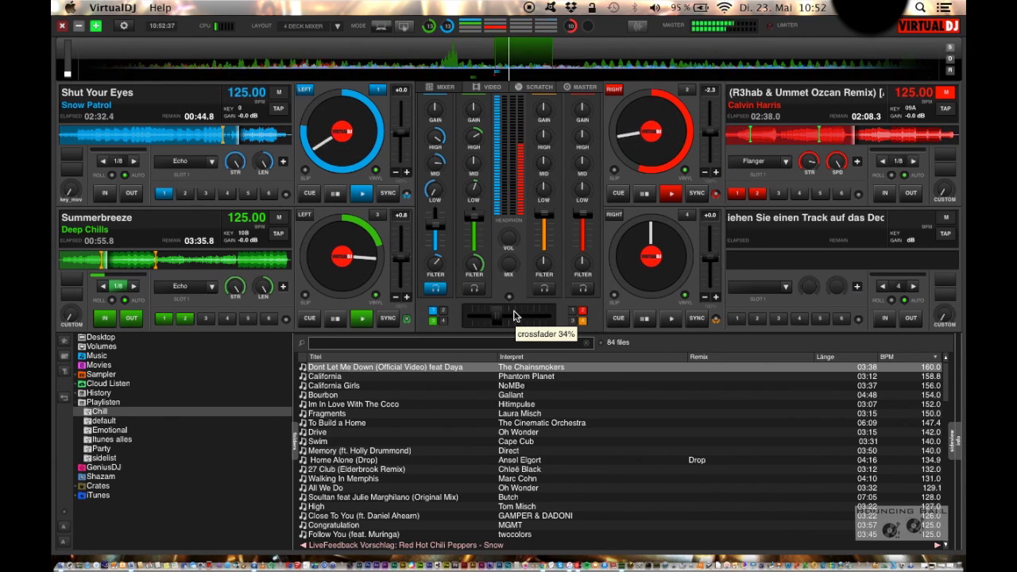
Step: Fade gradually from Shut Your Eyes to the Summer remix, raising the crossfader in small increments up to 100%
scroll(513, 316, up, 15)
scroll(513, 317, up, 3)
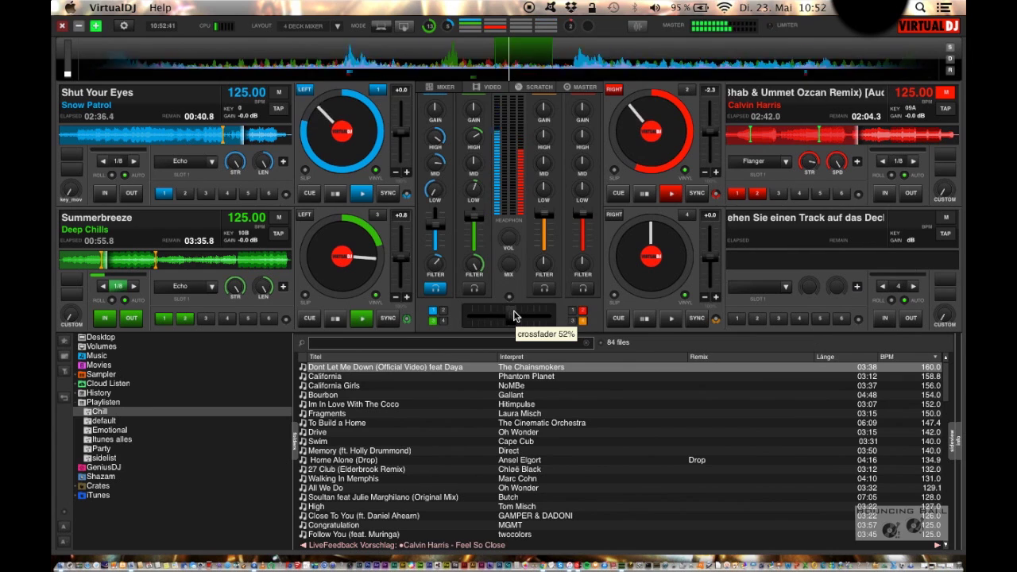
scroll(513, 317, up, 2)
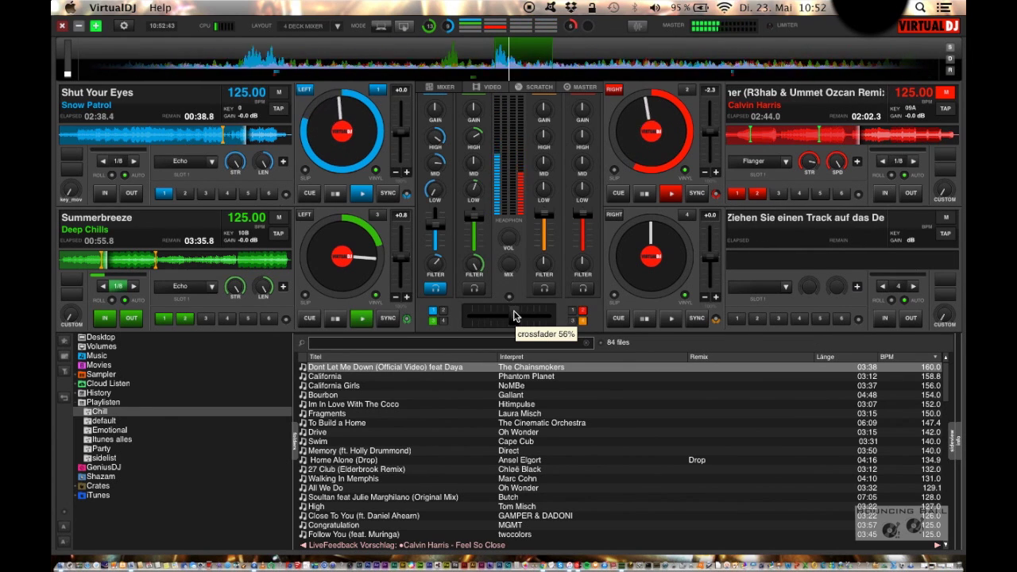
scroll(513, 317, up, 2)
scroll(514, 316, up, 2)
scroll(513, 316, up, 6)
scroll(513, 316, up, 2)
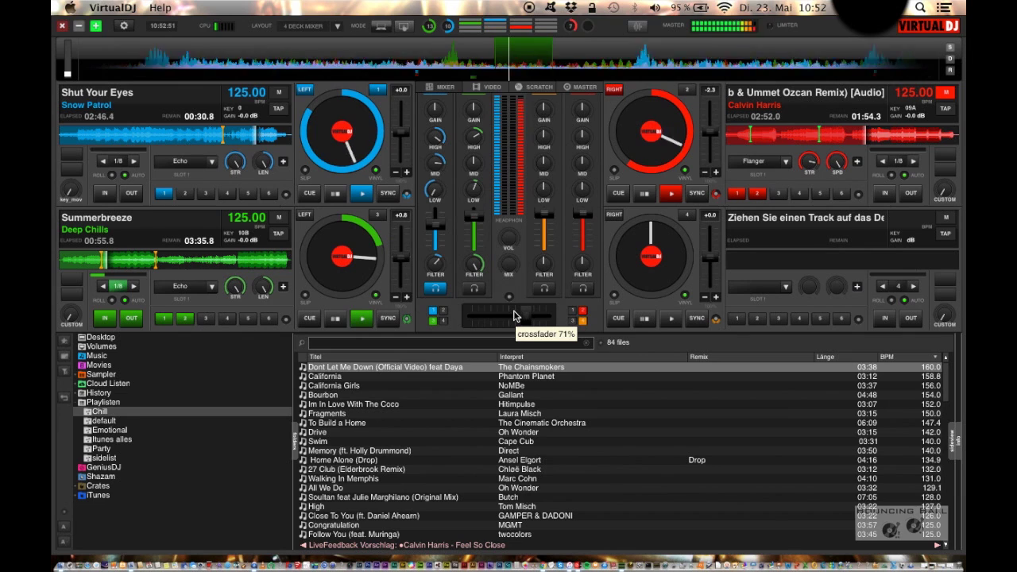
scroll(513, 316, up, 13)
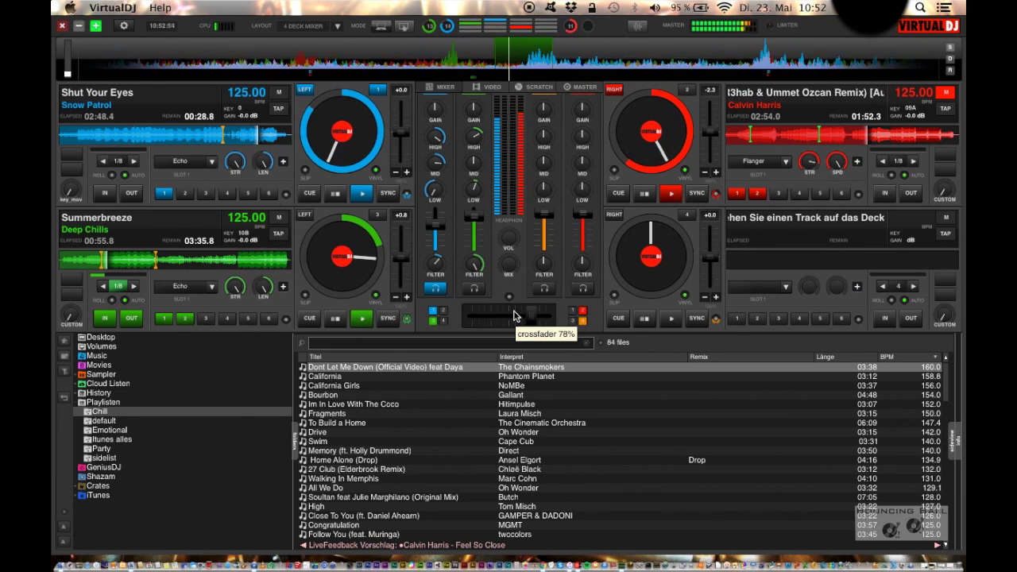
scroll(513, 316, up, 14)
Step: Search the library for "make" and load Make Up Your Mind onto deck 3 in place of Summerbreeze
click(519, 342)
text(make)
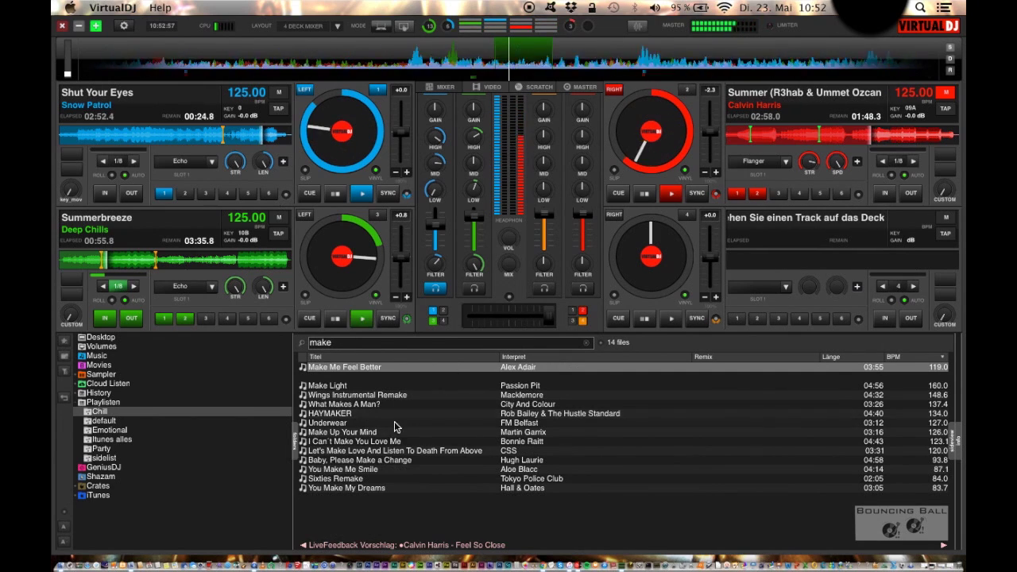
double_click(365, 433)
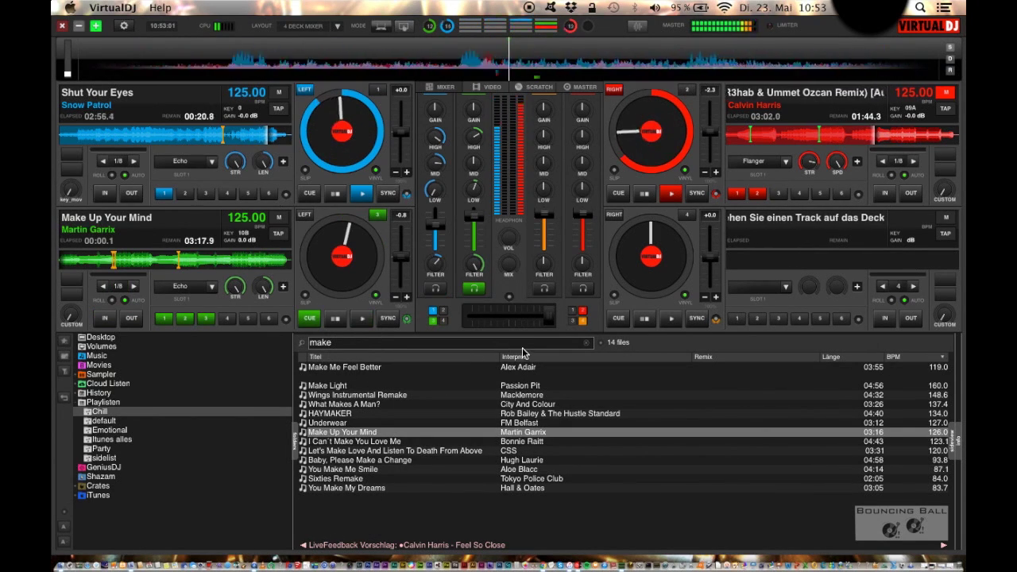
Step: Search the library for "gest" and load Ich & Du (Official Video HD) onto deck 1
click(587, 343)
text(gest)
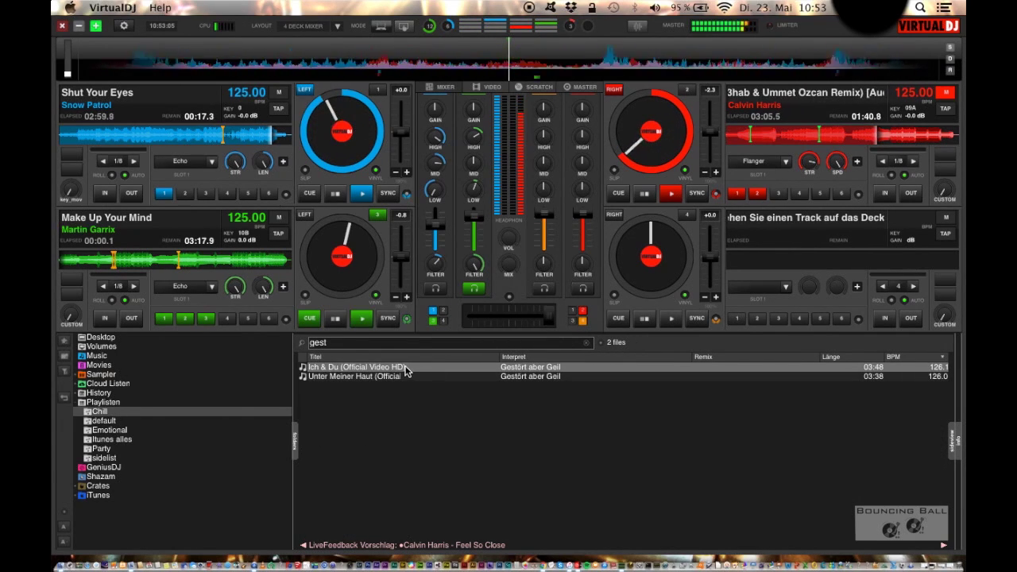
drag(408, 368, 382, 199)
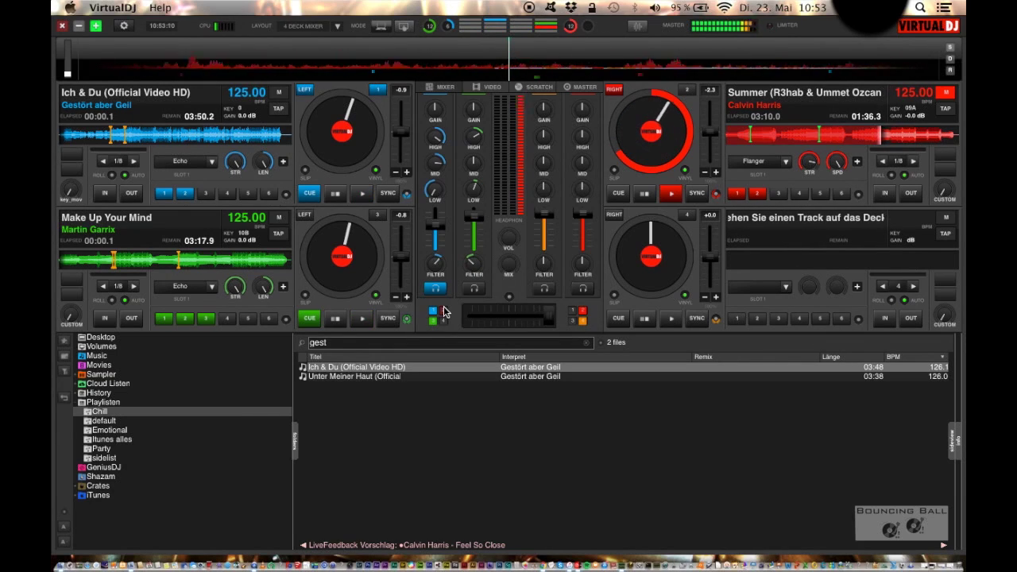
Step: Play Make Up Your Mind from hot cue 1 in a 64-beat loop and briefly dip the crossfader toward it
key(3)
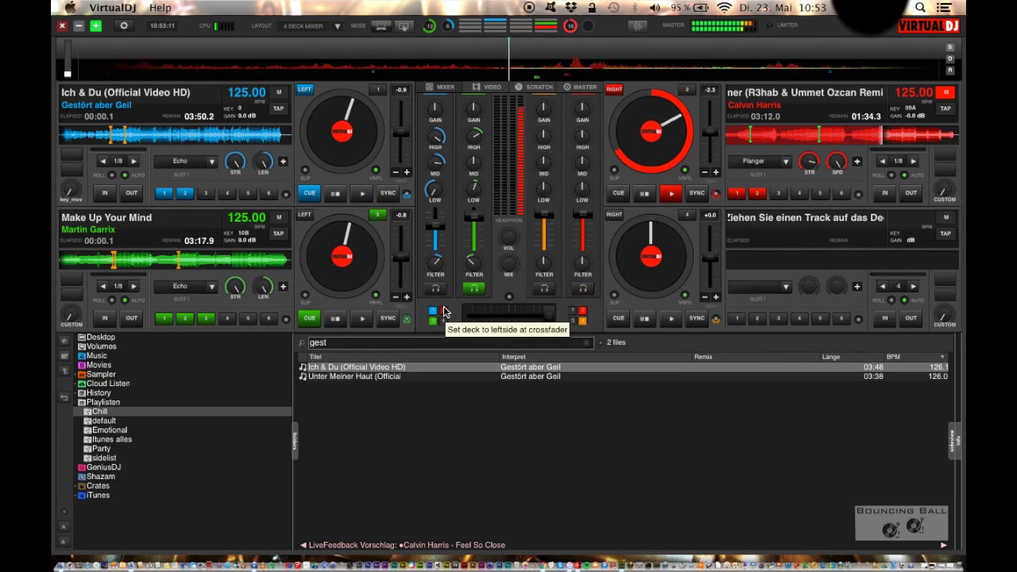
key(1)
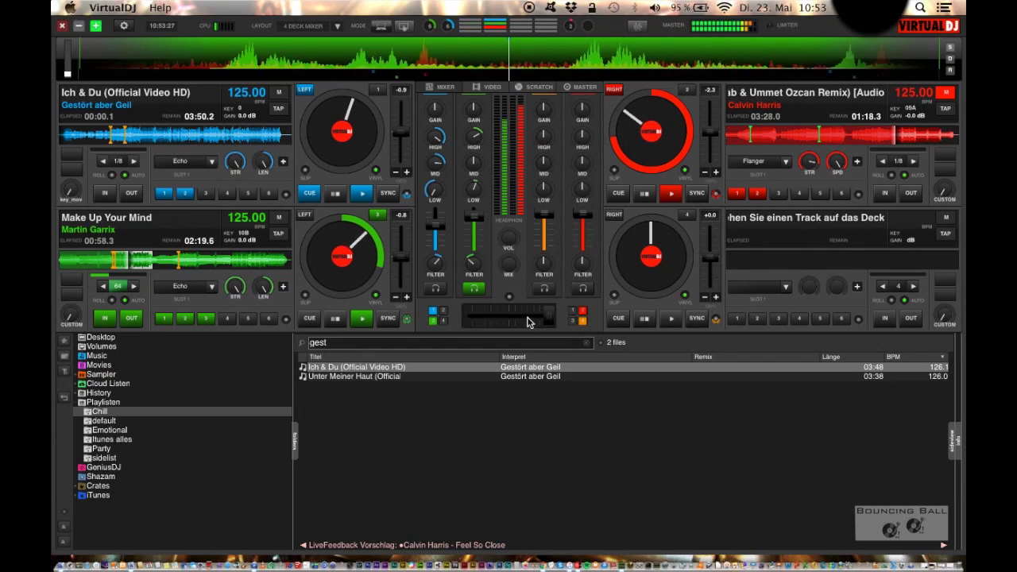
scroll(581, 191, down, 5)
scroll(581, 192, up, 5)
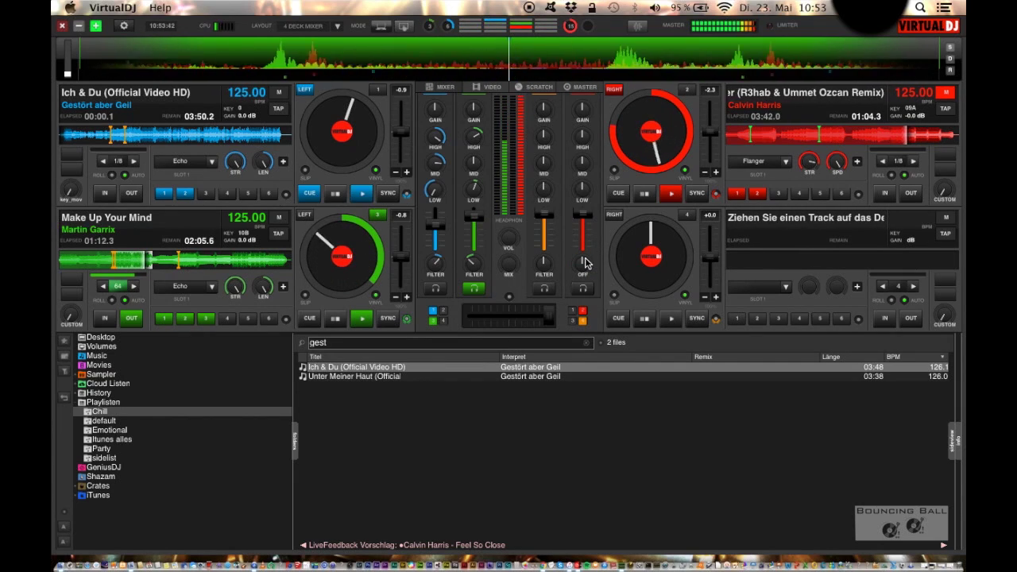
Step: Adjust Make Up Your Mind's filter, cut its low EQ to 26%, and reduce Summer's low EQ to 32%
drag(476, 256, 472, 261)
scroll(475, 186, up, 2)
scroll(476, 262, up, 3)
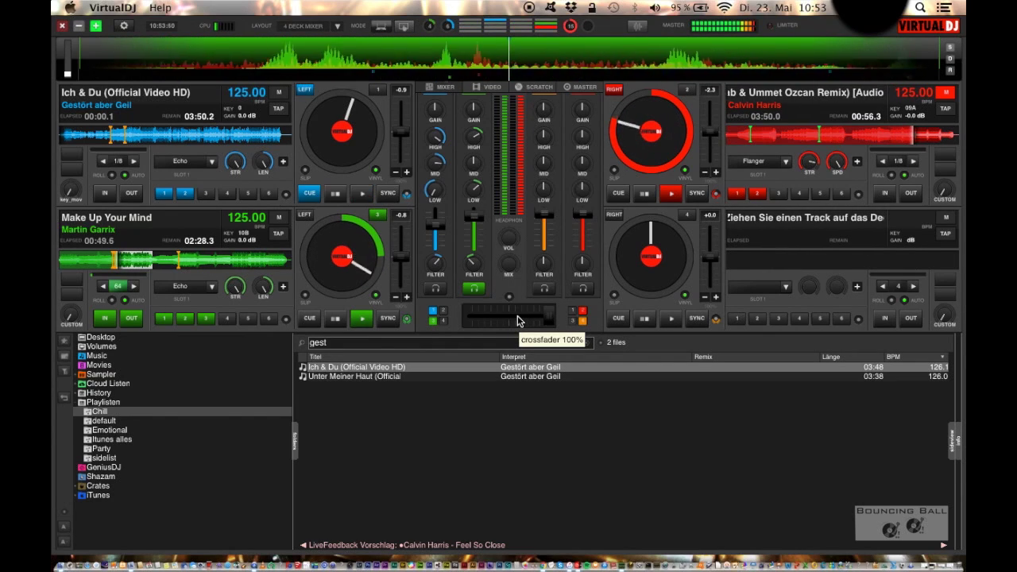
drag(470, 264, 476, 205)
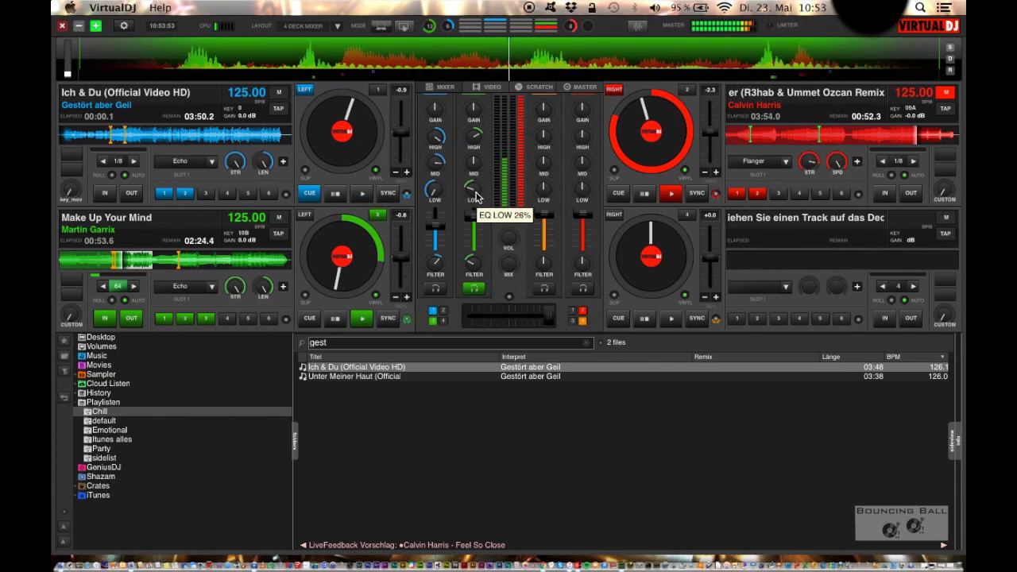
drag(580, 191, 581, 196)
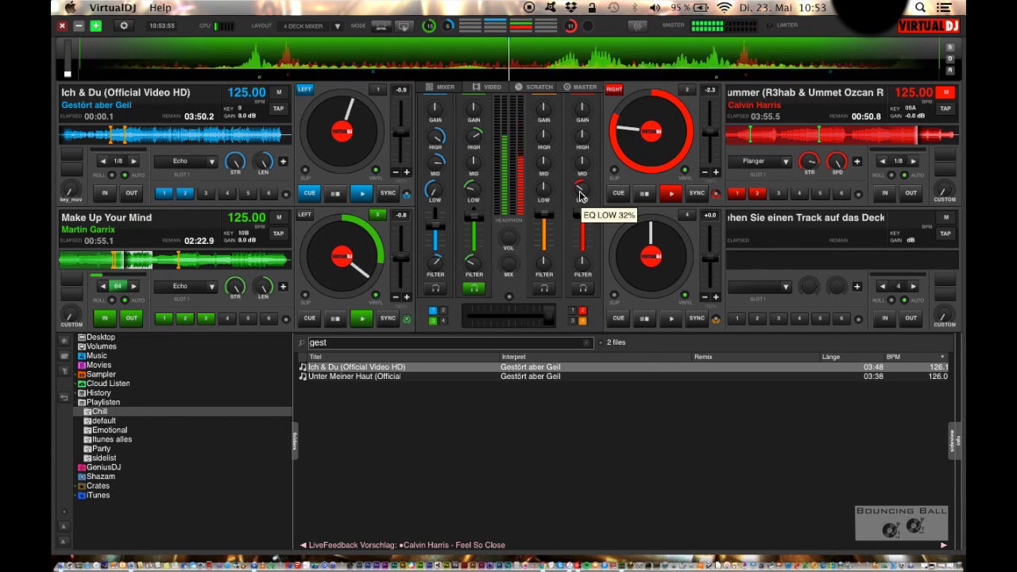
Step: Hold Summer in a 16-beat loop and fade over to Make Up Your Mind, lowering the crossfader through 74% and 65% toward the left decks
click(543, 292)
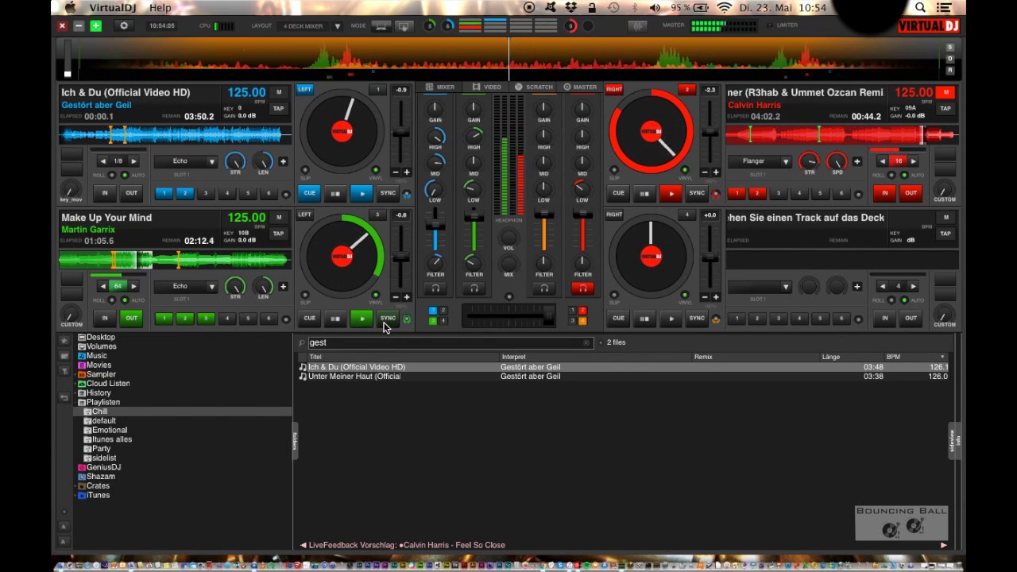
scroll(495, 321, down, 2)
scroll(493, 321, down, 3)
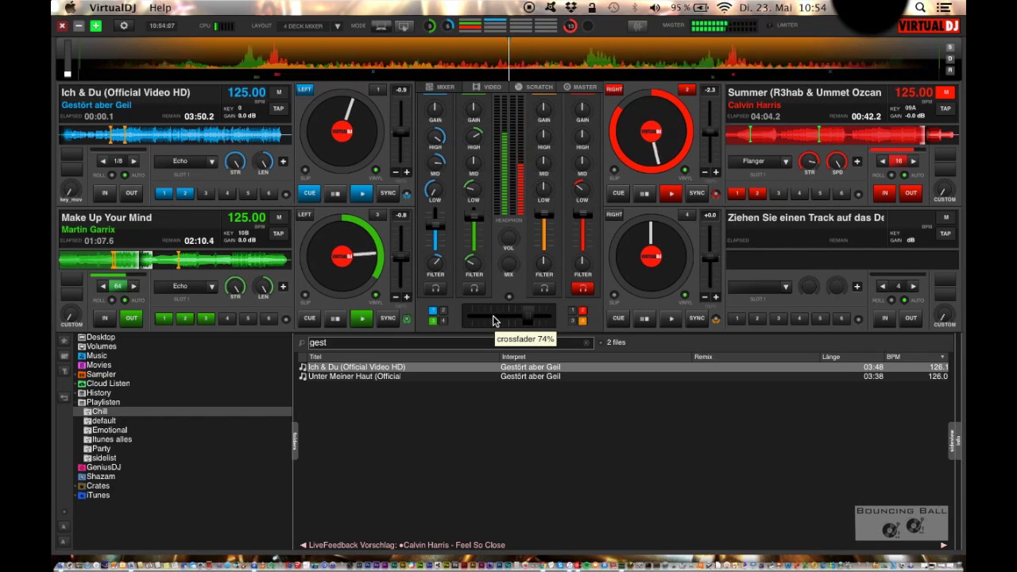
scroll(493, 320, down, 1)
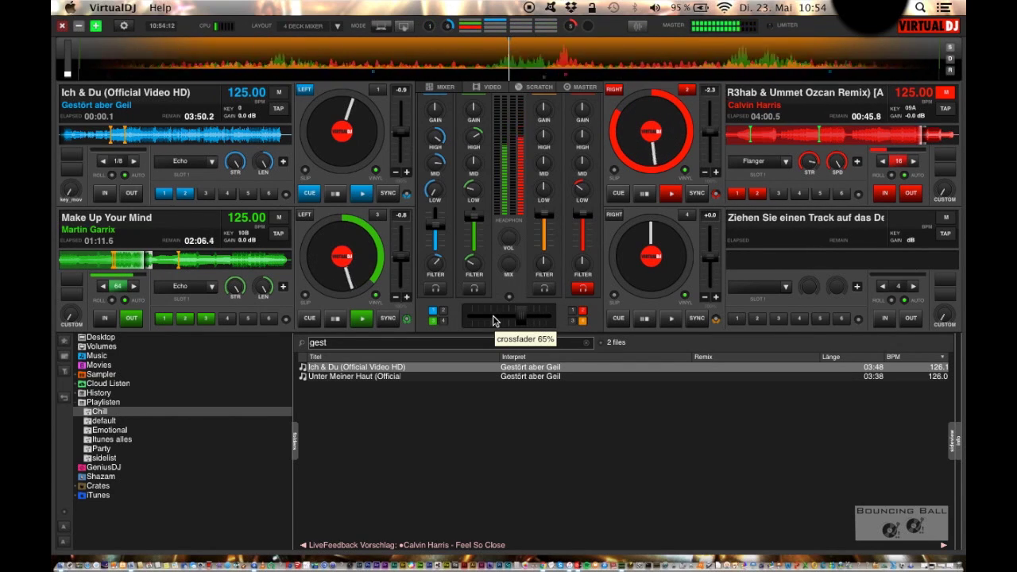
scroll(493, 320, down, 1)
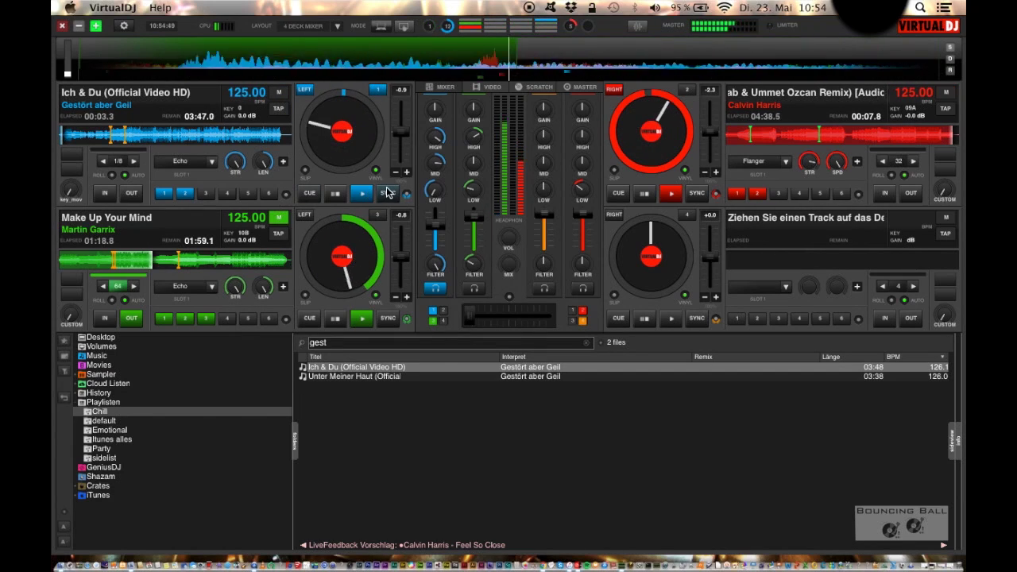
Step: Bring in Ich & Du with its filter at a 208 Hz high-pass, raise its volume slightly and ease the filter to 71 Hz
scroll(435, 263, down, 5)
scroll(436, 267, down, 5)
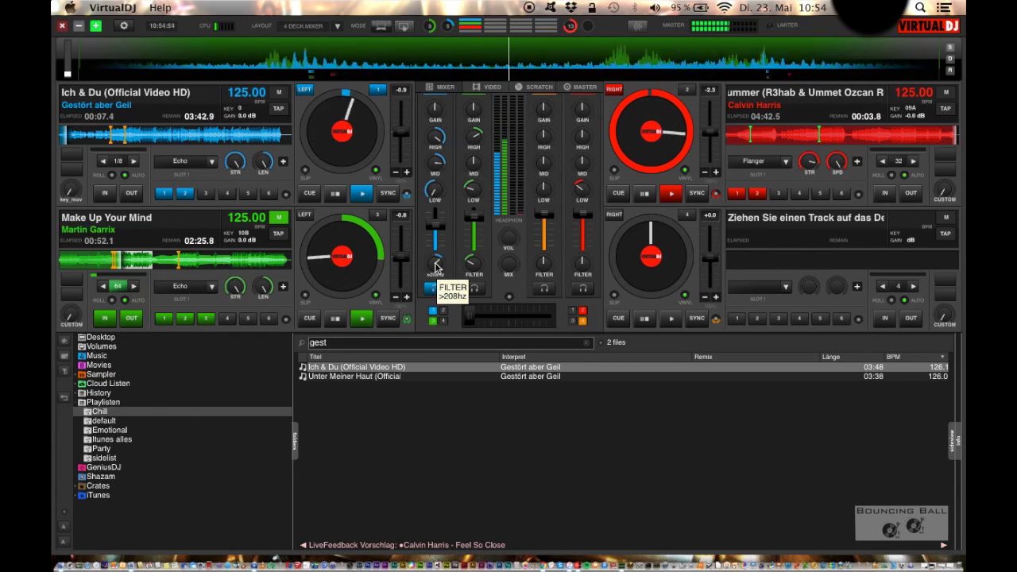
scroll(470, 266, down, 2)
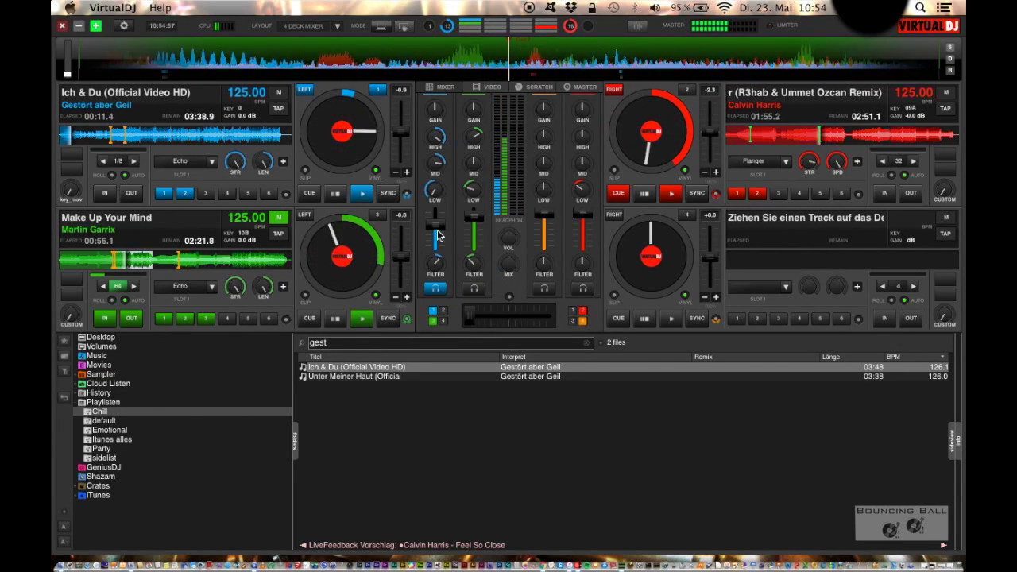
scroll(438, 227, up, 2)
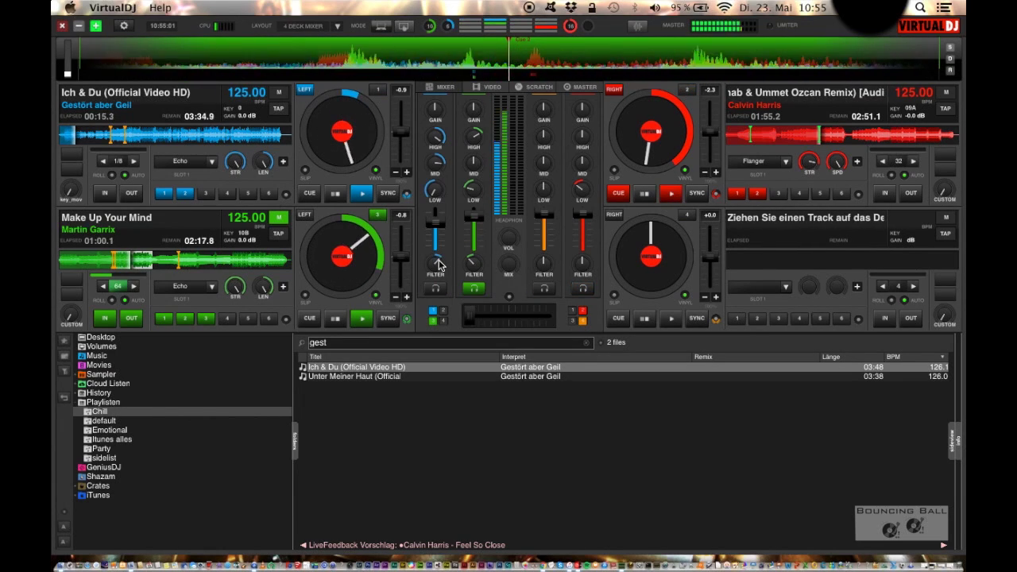
scroll(439, 265, up, 2)
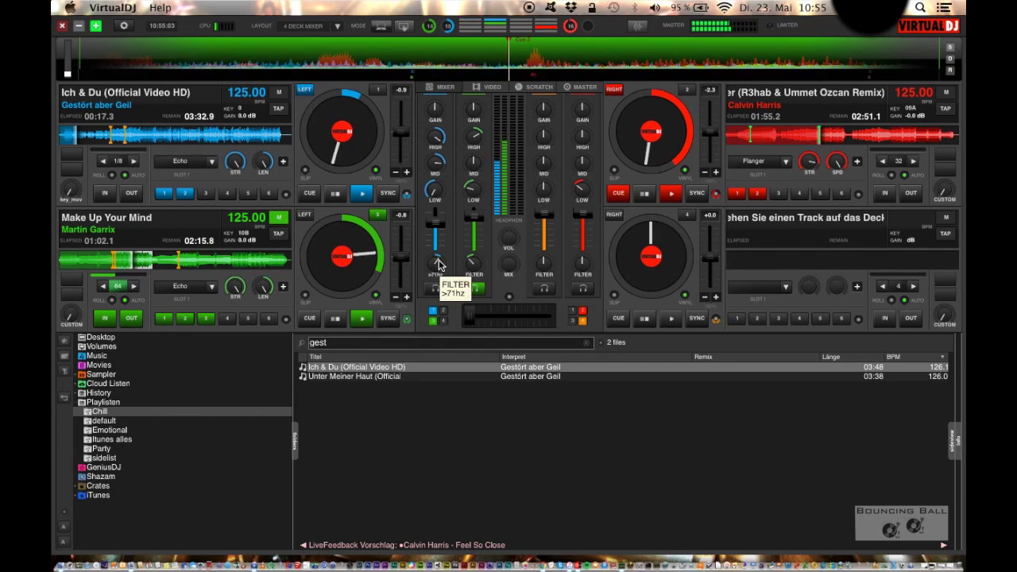
Step: Set Make Up Your Mind's filter to an 8.2 kHz low-pass and raise the volume of Ich & Du further
scroll(474, 264, down, 2)
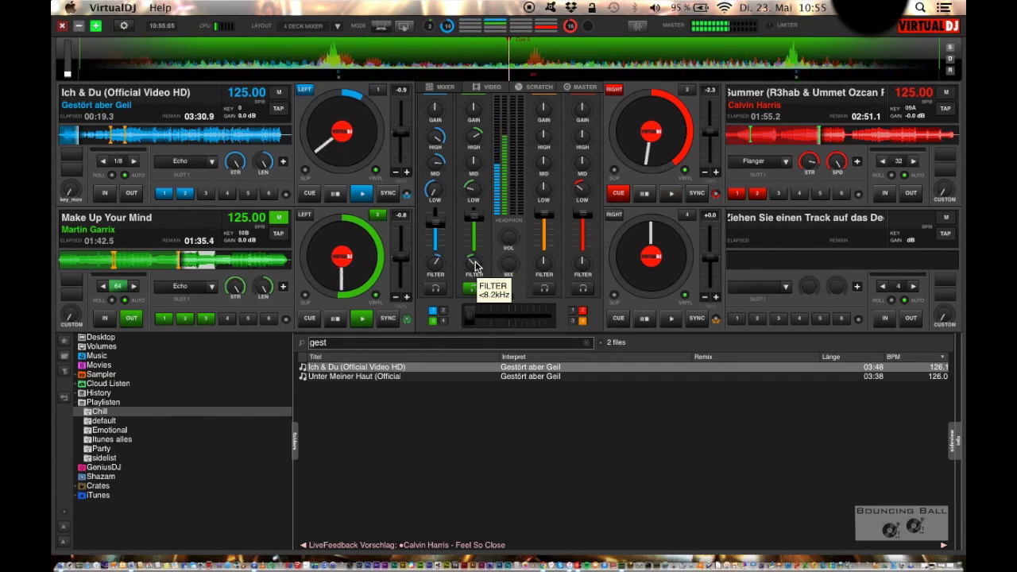
scroll(474, 266, up, 2)
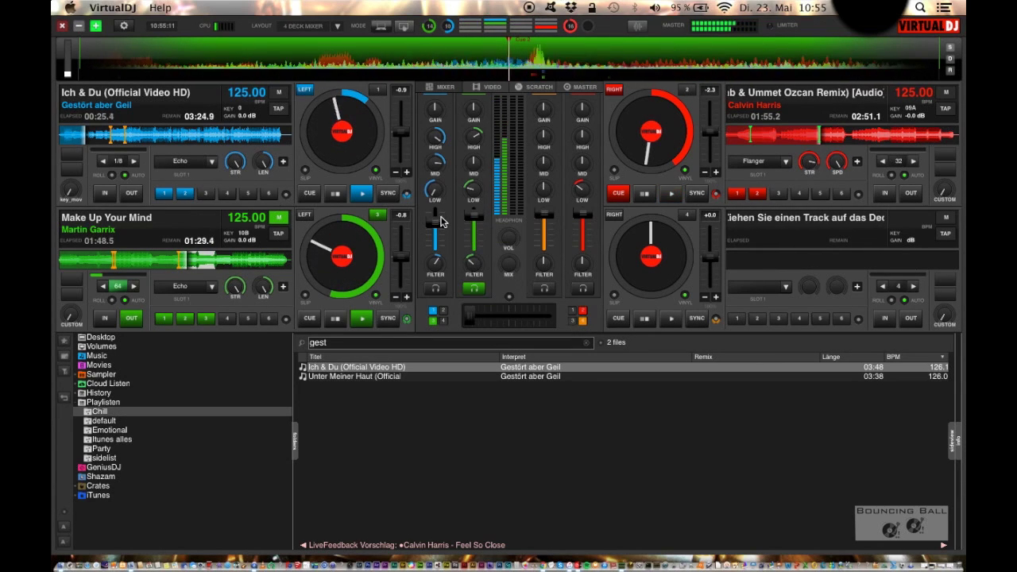
scroll(441, 219, up, 1)
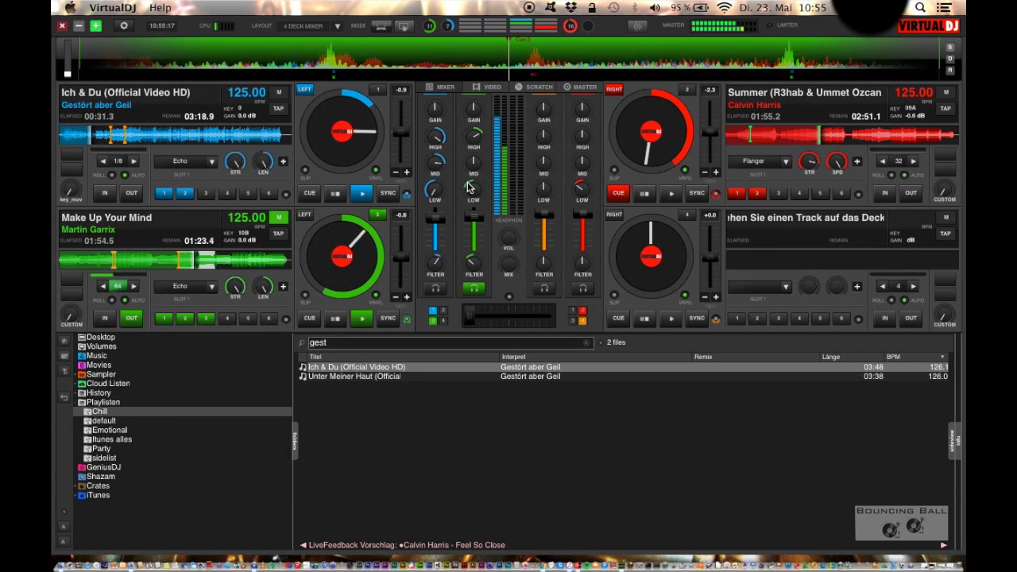
Step: Restore Make Up Your Mind's low EQ to centre and sweep its filter through a 3.8 kHz low-pass up to 12 kHz
drag(470, 185, 471, 191)
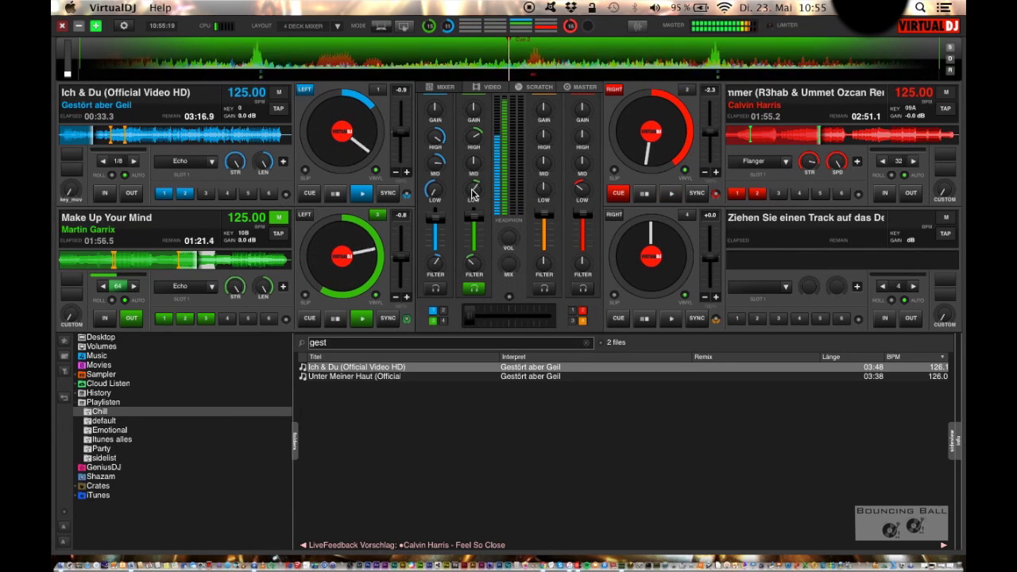
drag(469, 267, 472, 274)
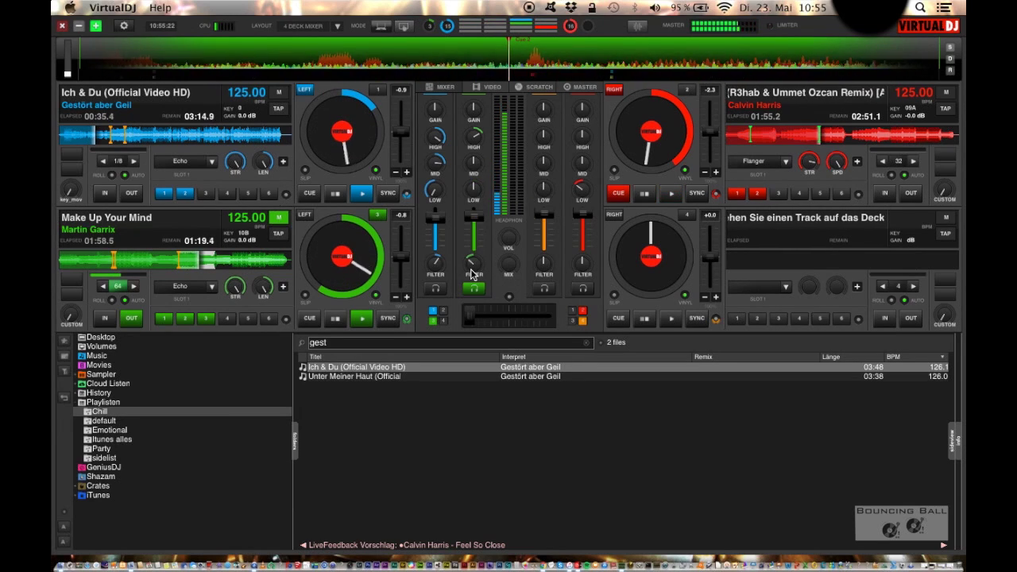
scroll(478, 274, up, 3)
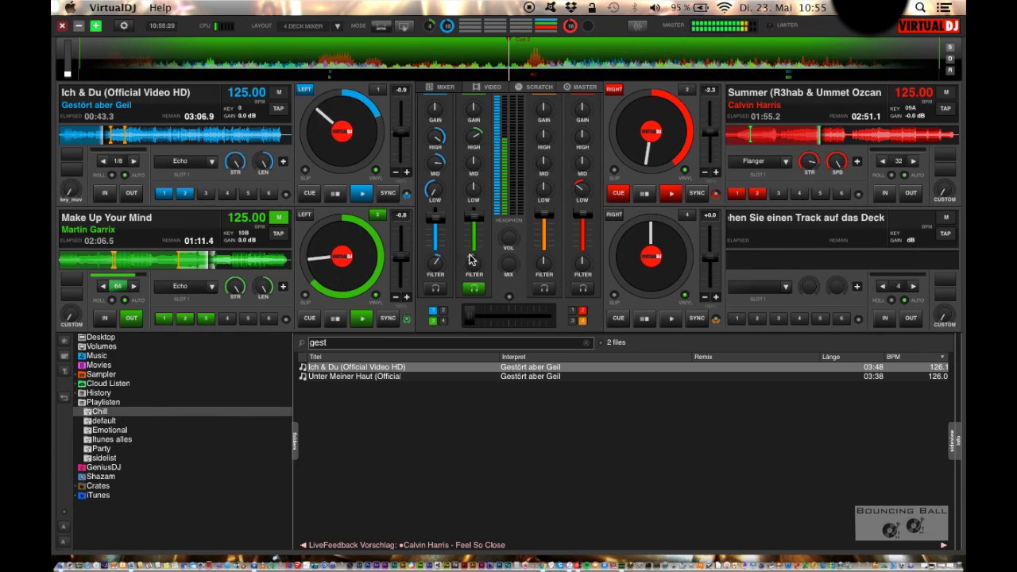
scroll(472, 262, down, 1)
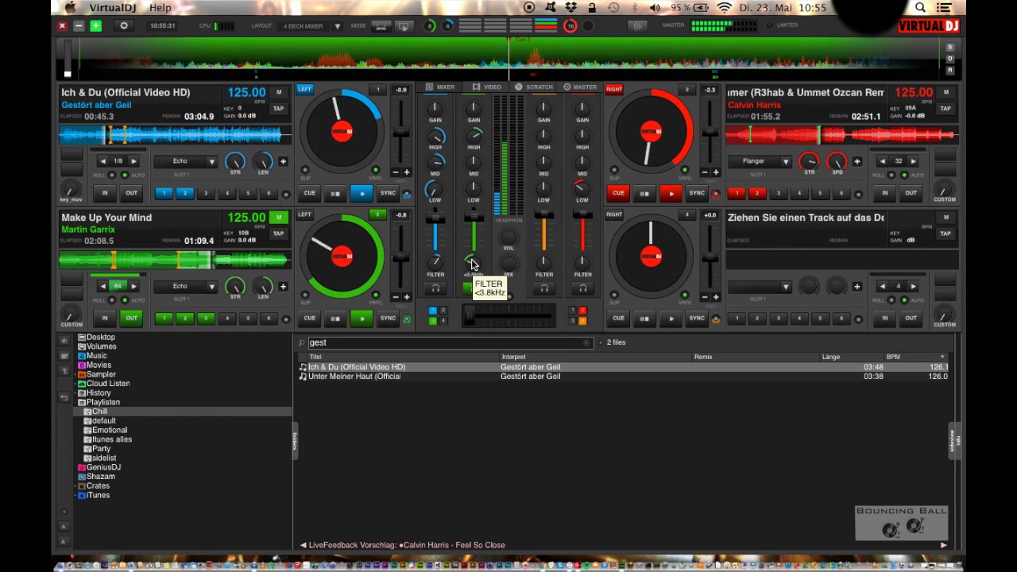
scroll(474, 263, up, 3)
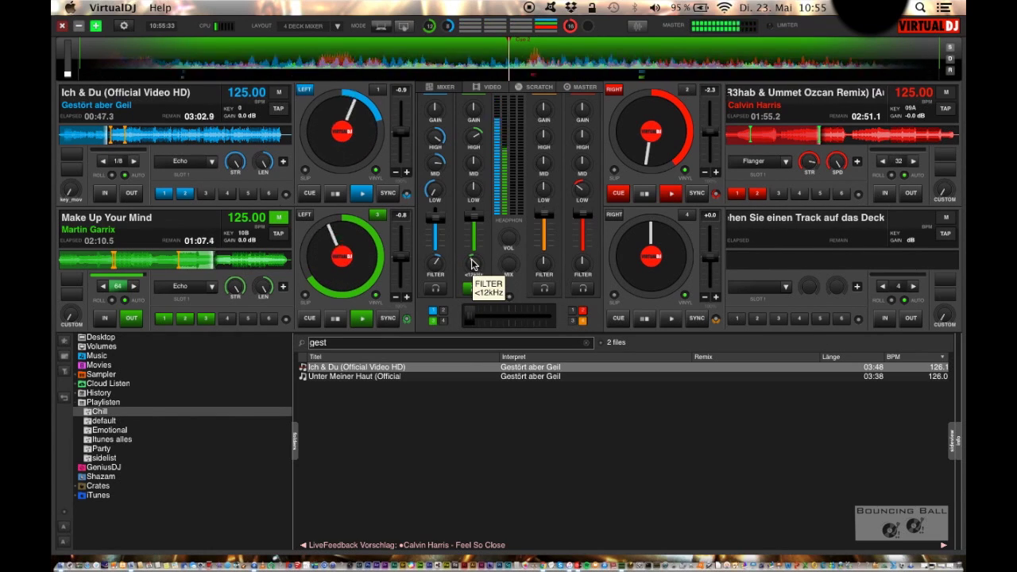
Step: Sweep Make Up Your Mind's filter through a 12 kHz to a 5.6 kHz low-pass and turn on key lock for Ich & Du
scroll(474, 263, up, 4)
scroll(474, 266, down, 3)
scroll(474, 266, down, 2)
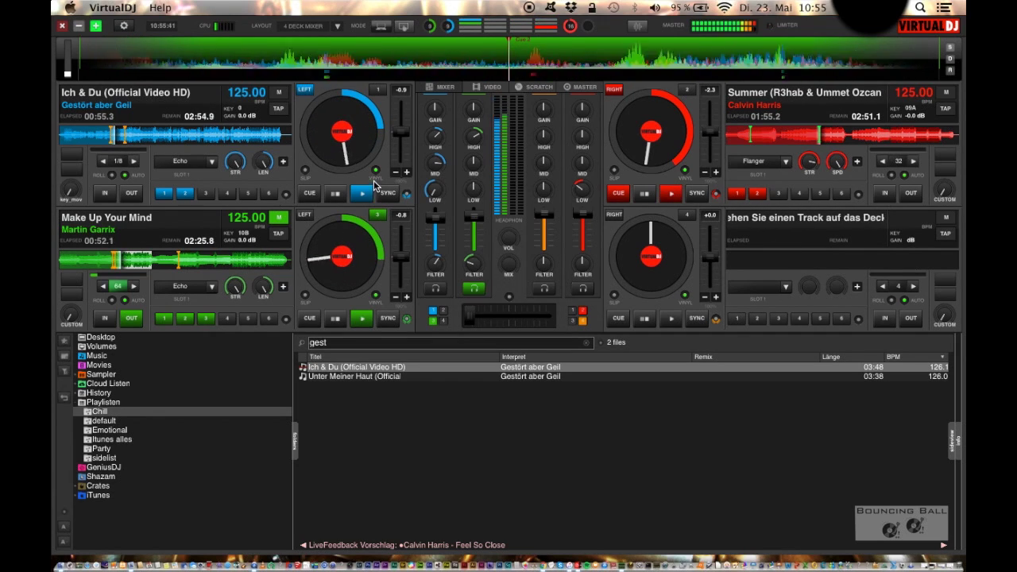
click(280, 93)
scroll(479, 273, up, 4)
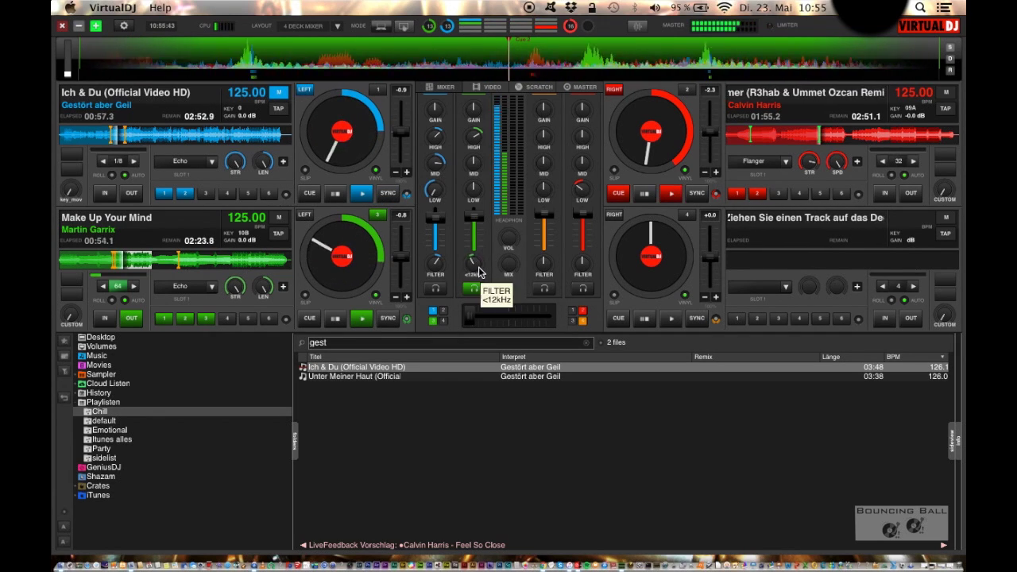
scroll(479, 273, down, 3)
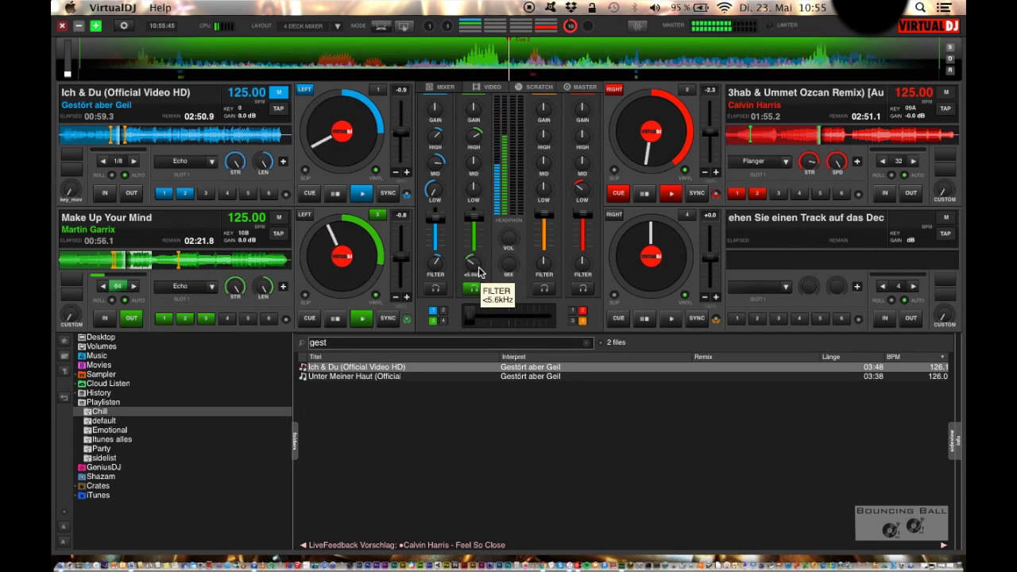
Step: Clear the library search and sweep Make Up Your Mind's filter through a 1.2 kHz high-pass back to a 6.8 kHz low-pass
click(586, 342)
scroll(471, 264, up, 5)
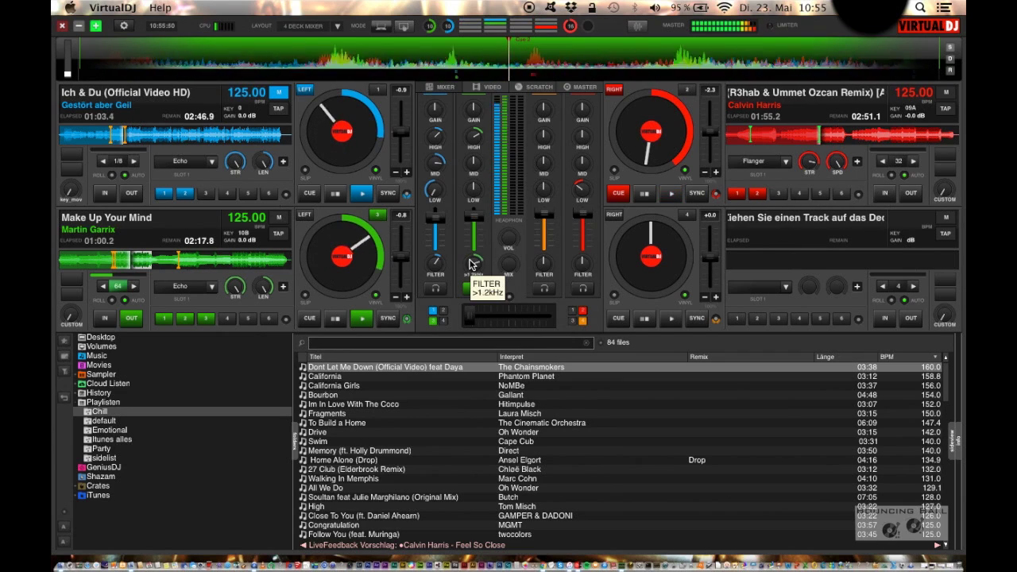
scroll(471, 264, down, 5)
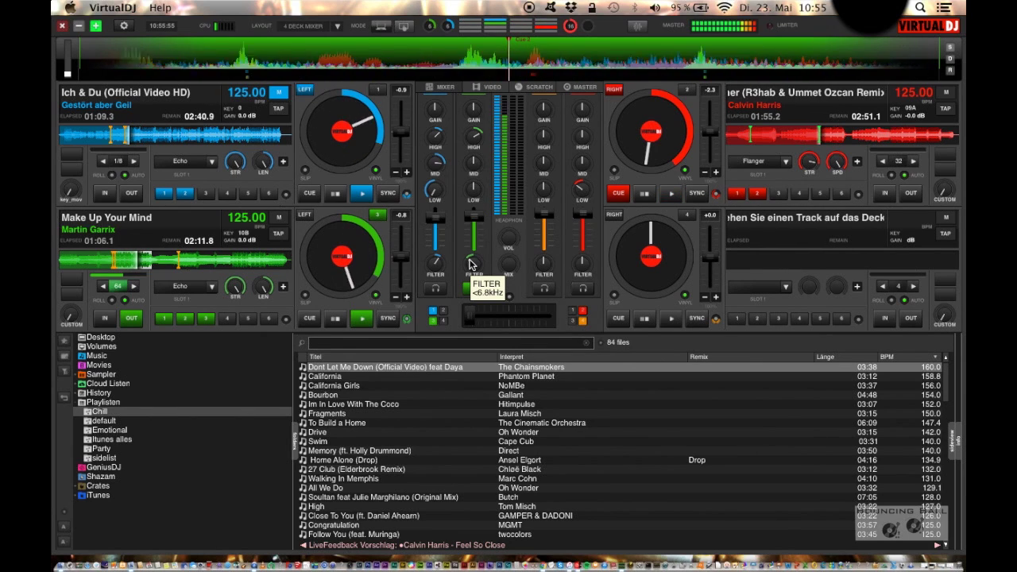
Step: Search the library for "dimi" and repeatedly sweep Make Up Your Mind's filter up to a 13 kHz high-pass and back into low-pass
click(499, 341)
text(dimi)
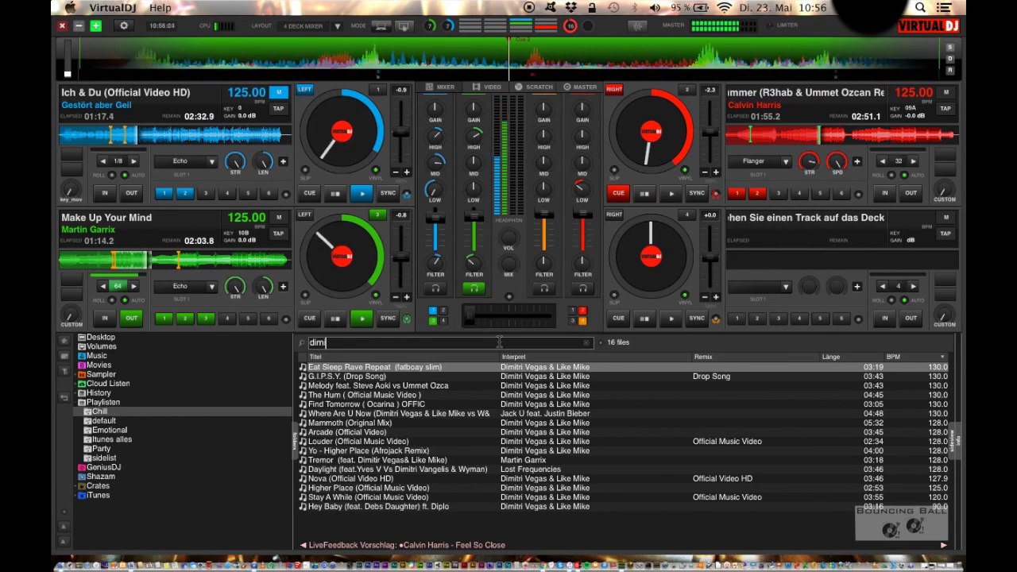
scroll(473, 272, up, 5)
scroll(473, 272, down, 8)
scroll(473, 272, down, 1)
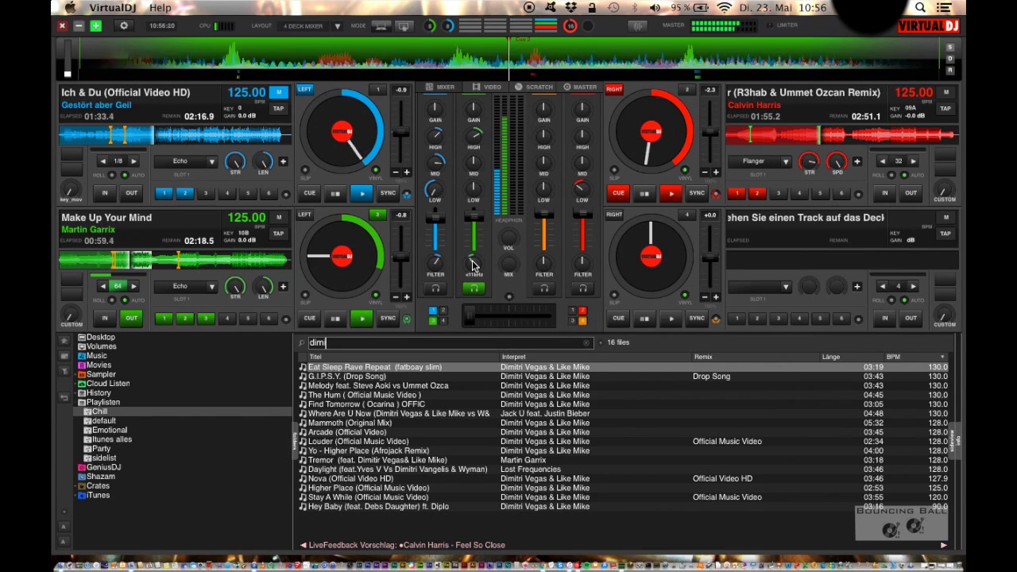
scroll(473, 264, up, 5)
scroll(473, 265, down, 10)
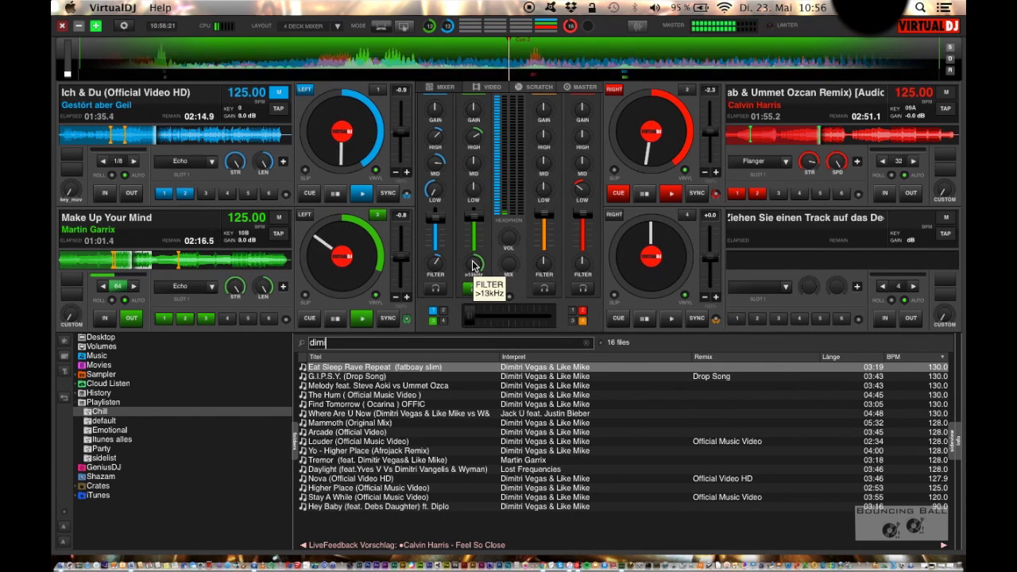
scroll(473, 264, up, 1)
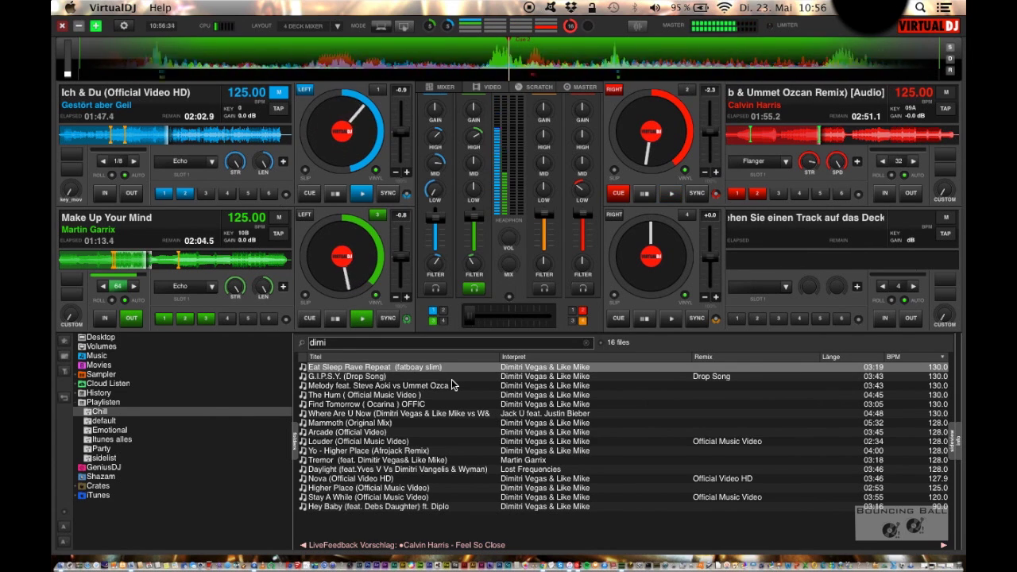
Step: Search the library for "martin"
click(433, 342)
text(martin)
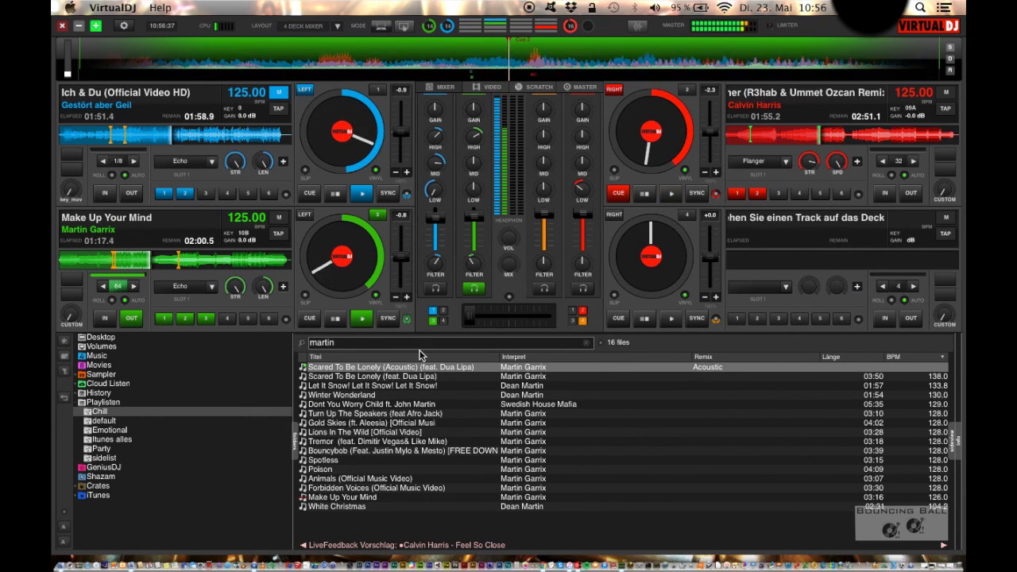
Step: Try Scared To Be Lonely on deck 2, first the acoustic and then the regular version
click(415, 386)
drag(425, 367, 719, 191)
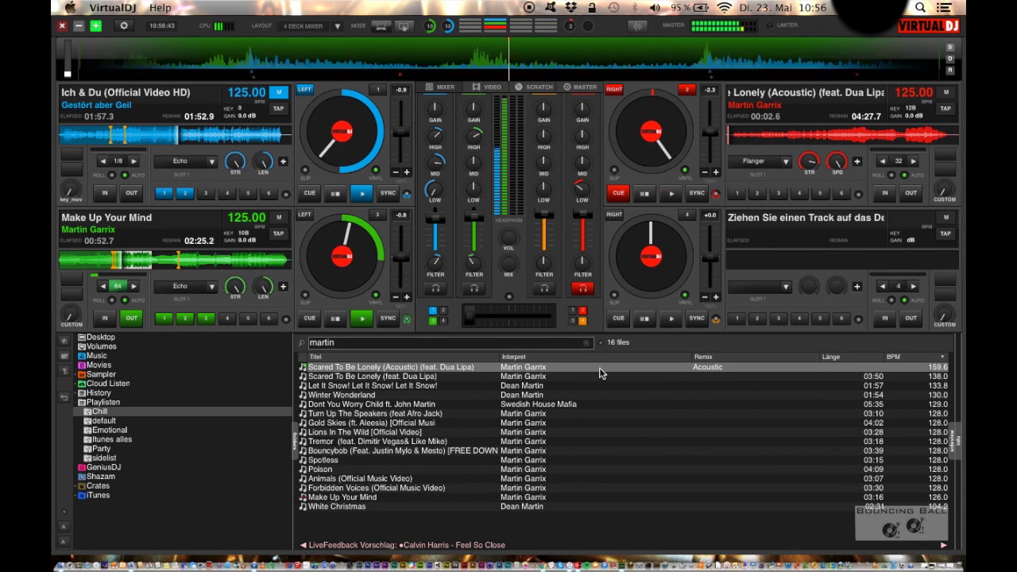
click(413, 386)
drag(413, 376, 840, 194)
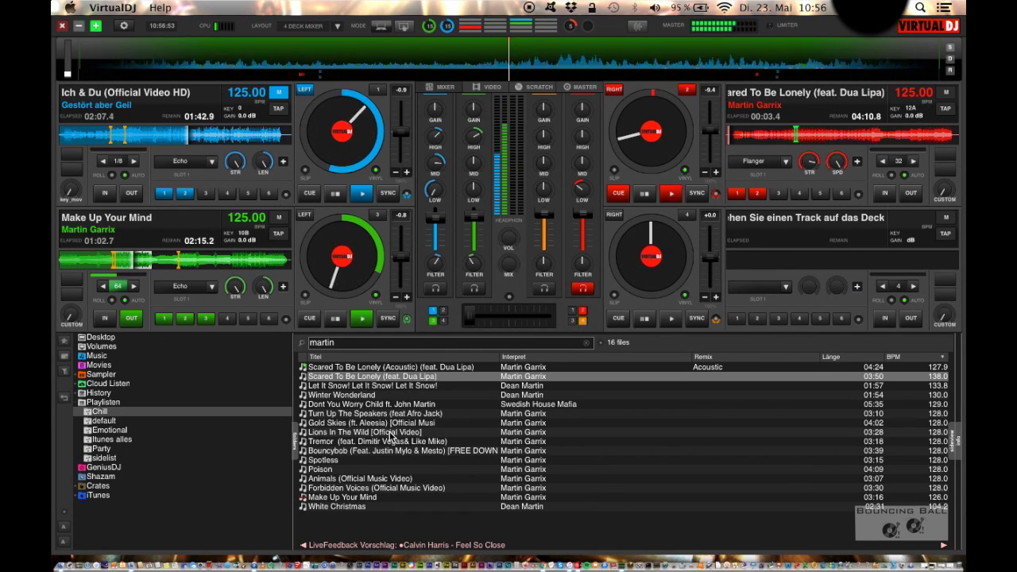
Step: Load Animals (Official Music Video) onto deck 2 and ride Make Up Your Mind's filter through a 4.6 kHz to a 15 kHz low-pass
drag(362, 478, 921, 199)
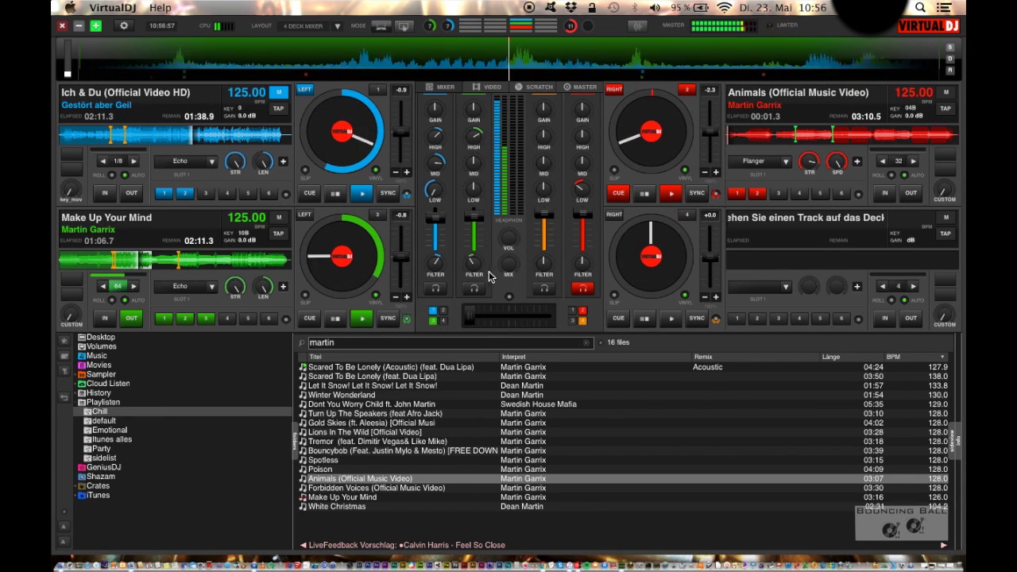
key(Tab)
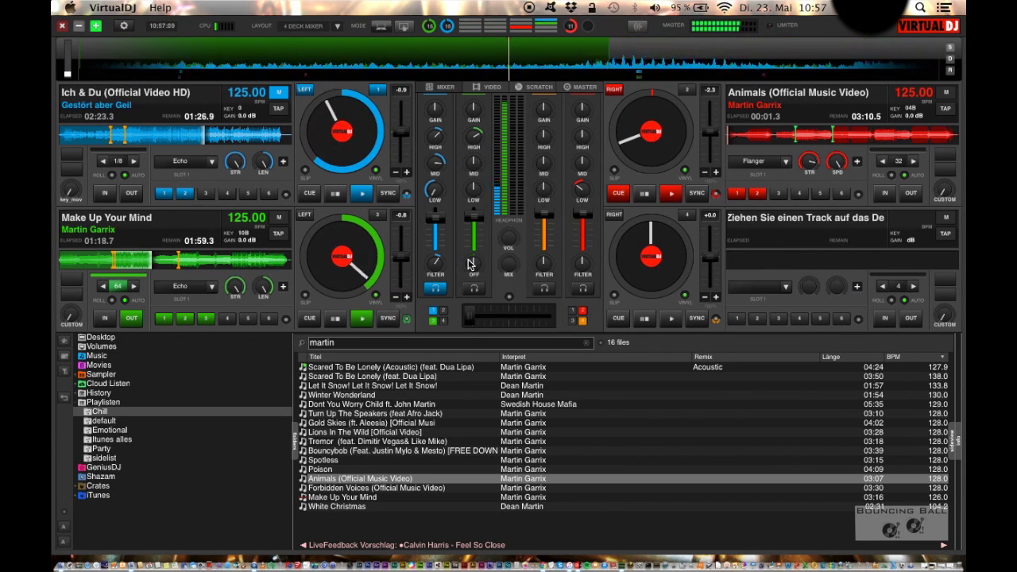
scroll(469, 263, down, 3)
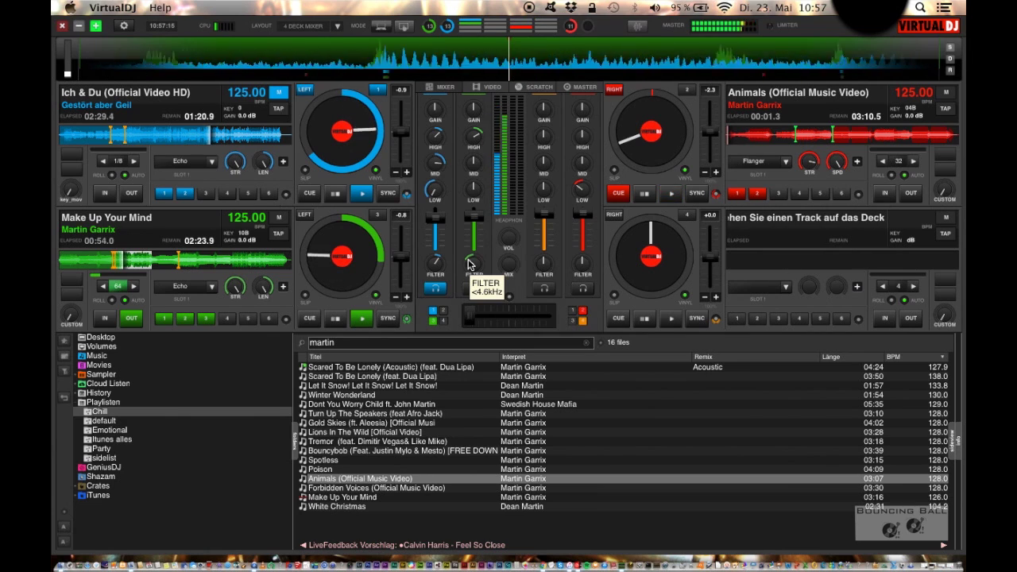
scroll(469, 264, up, 3)
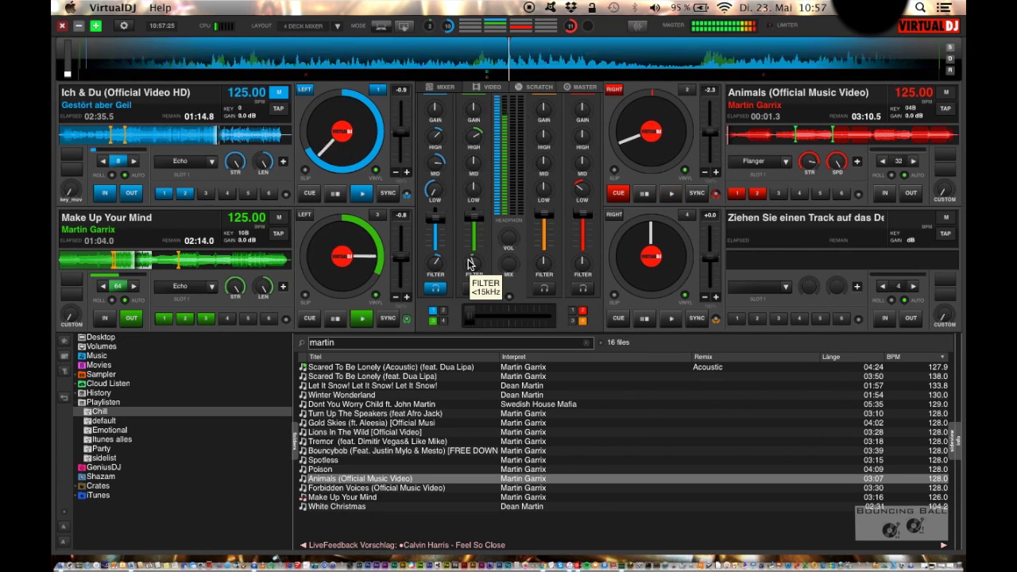
Step: Build tension by halving the loops of Make Up Your Mind and Ich & Du step by step down to 1/8 beat
click(102, 287)
click(103, 287)
click(103, 287)
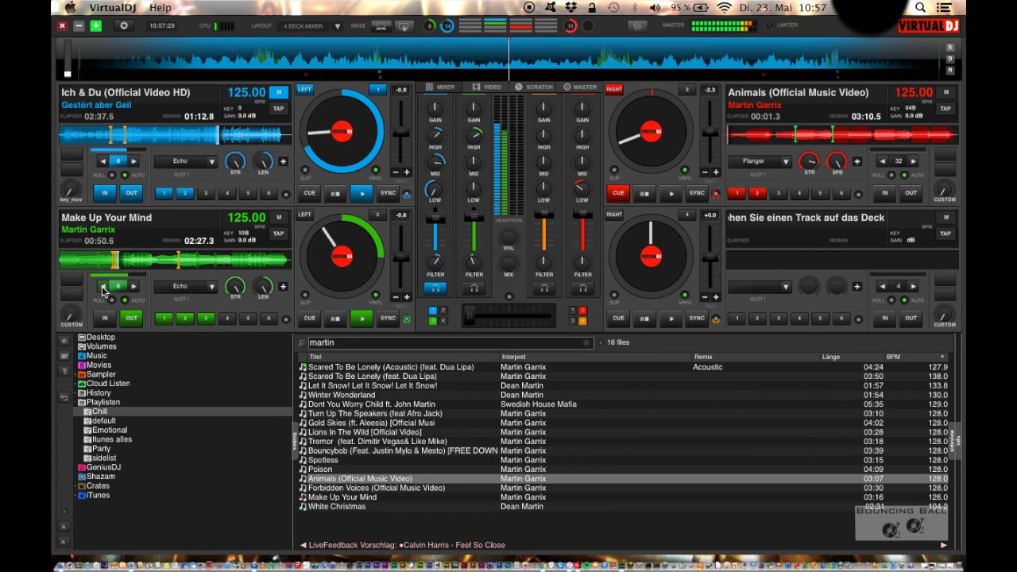
click(103, 287)
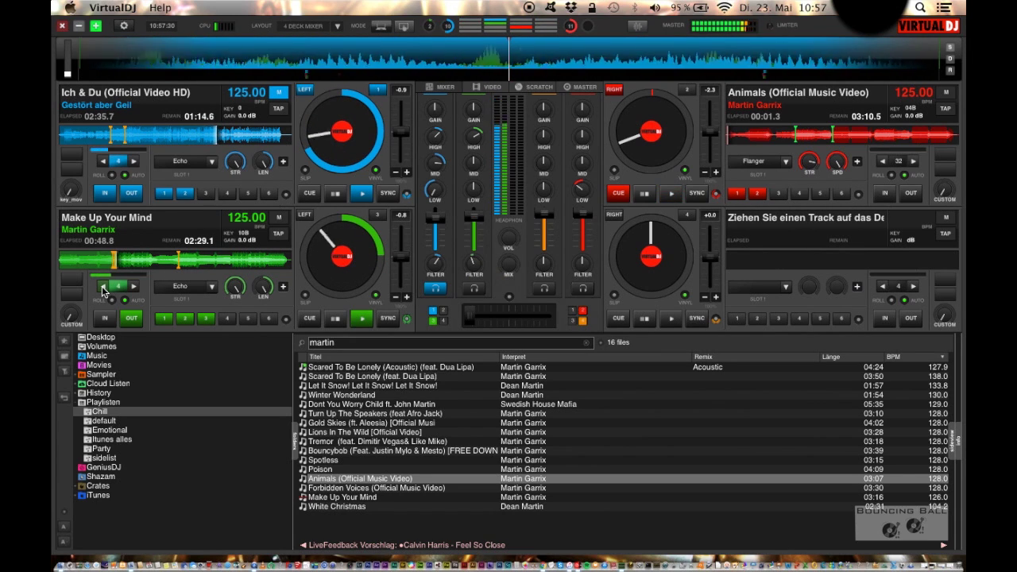
click(103, 287)
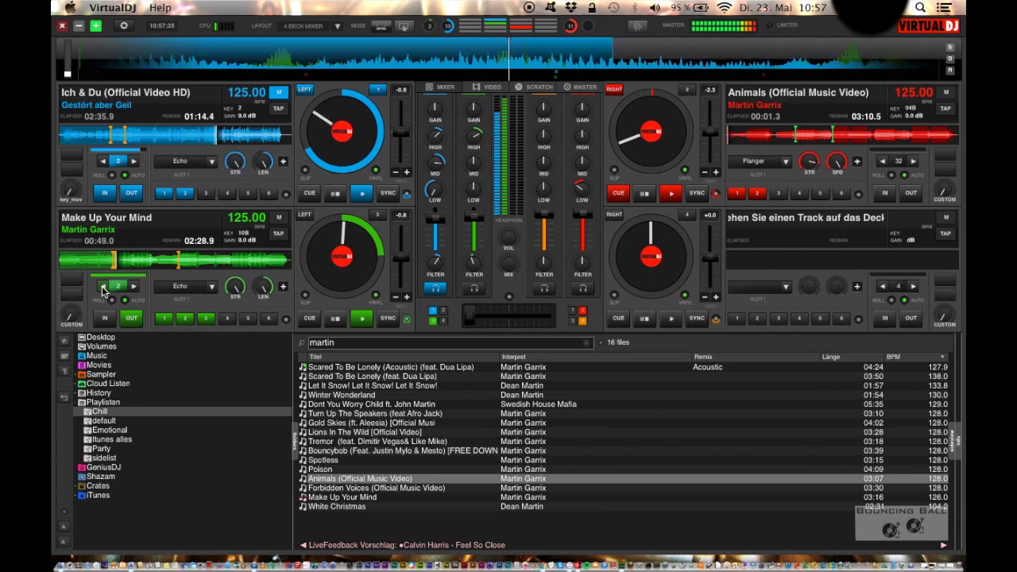
click(102, 287)
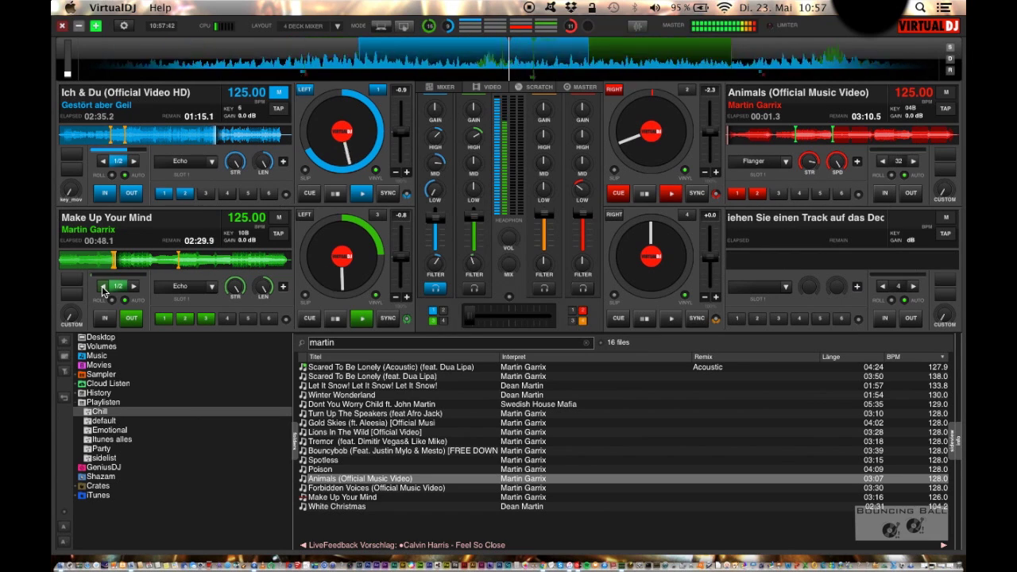
click(102, 287)
click(103, 287)
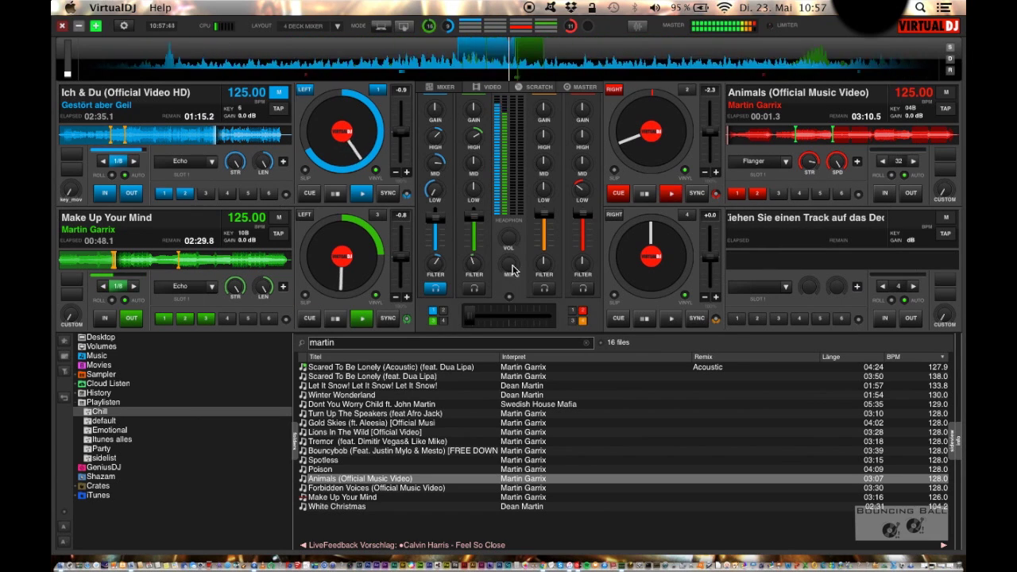
Step: Sweep Make Up Your Mind's filter into high-pass and drop into Animals from its cue 2 with the crossfader at the right decks
drag(477, 263, 965, 395)
key(2)
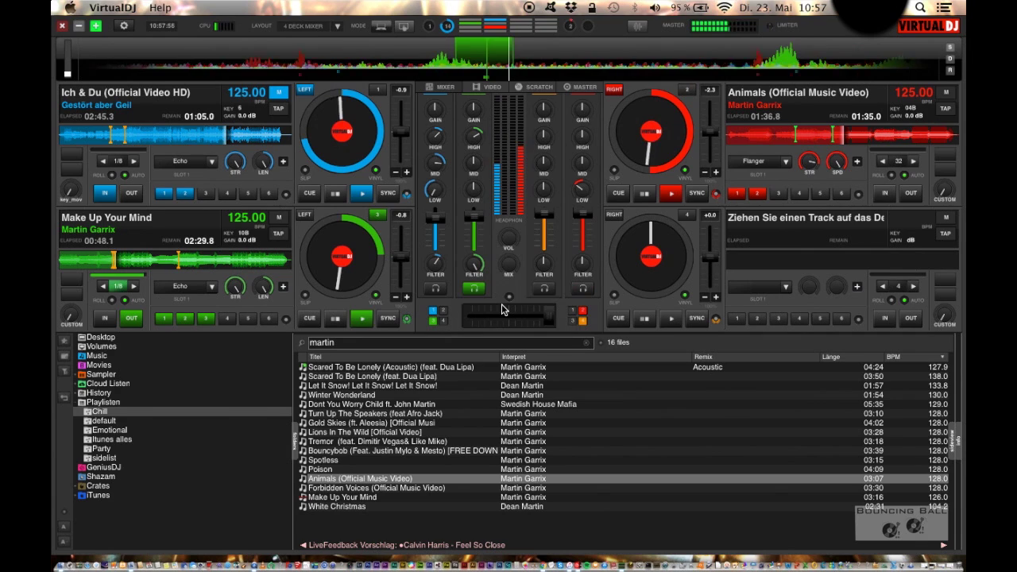
Step: Blend Ich & Du into Animals at 45% crossfader, shaping Animals with its low EQ at 55% and a brief 390 Hz low-pass that is reset
key(Tab)
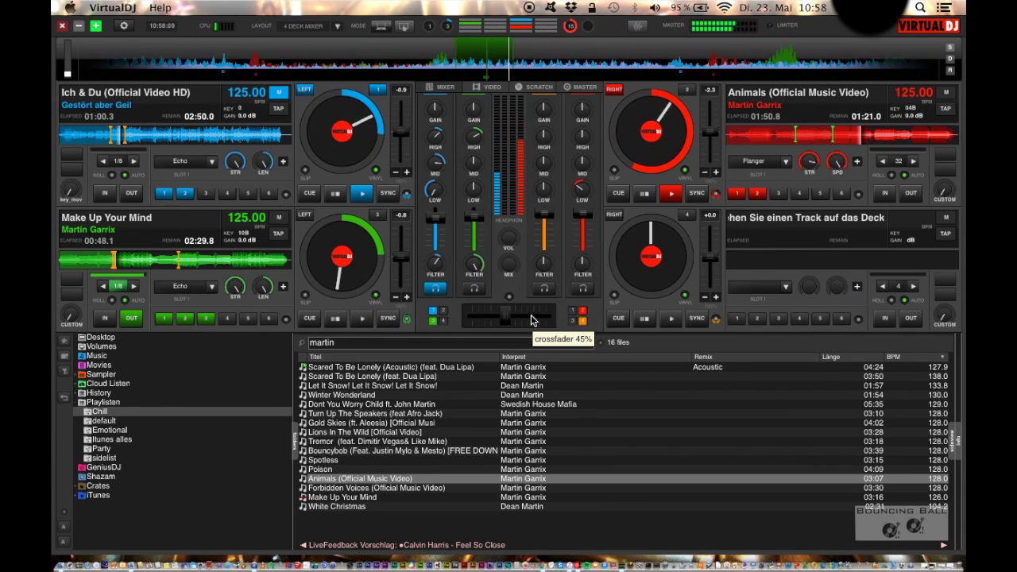
scroll(584, 190, up, 3)
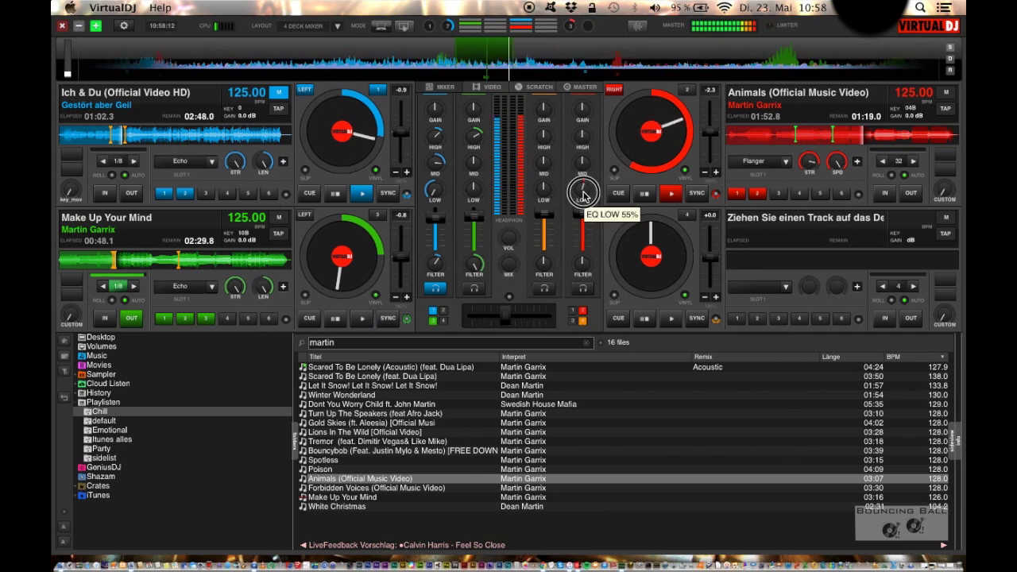
scroll(586, 263, down, 3)
scroll(586, 267, down, 4)
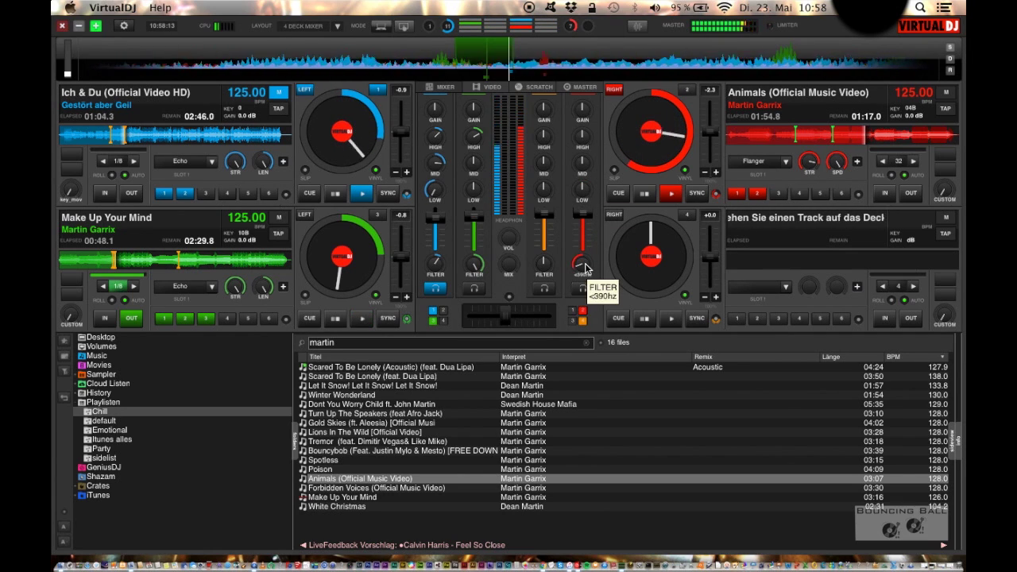
right_click(586, 267)
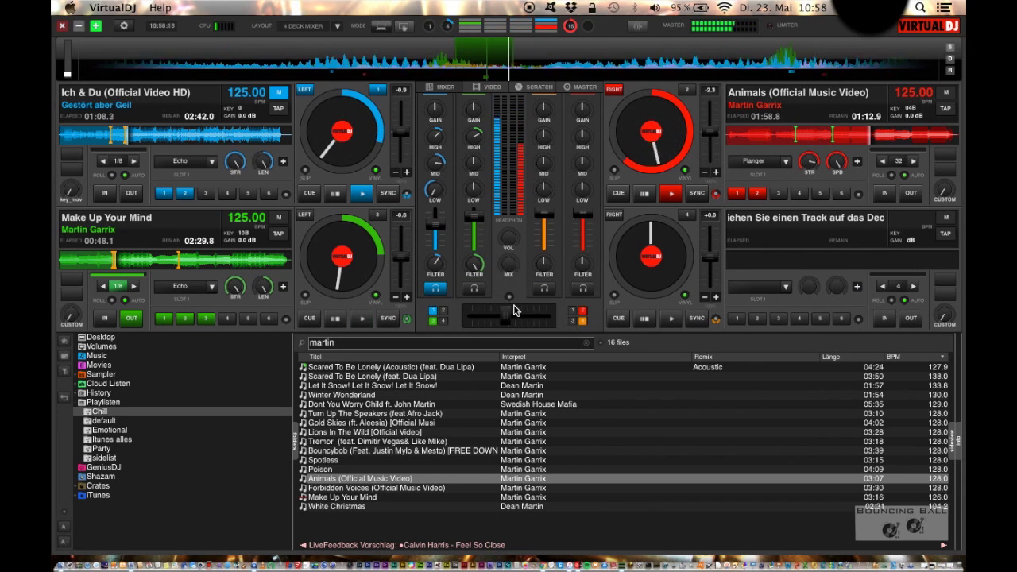
Step: Ease the crossfader to 37% toward Ich & Du and bring it back to 100% on Animals
scroll(514, 306, down, 3)
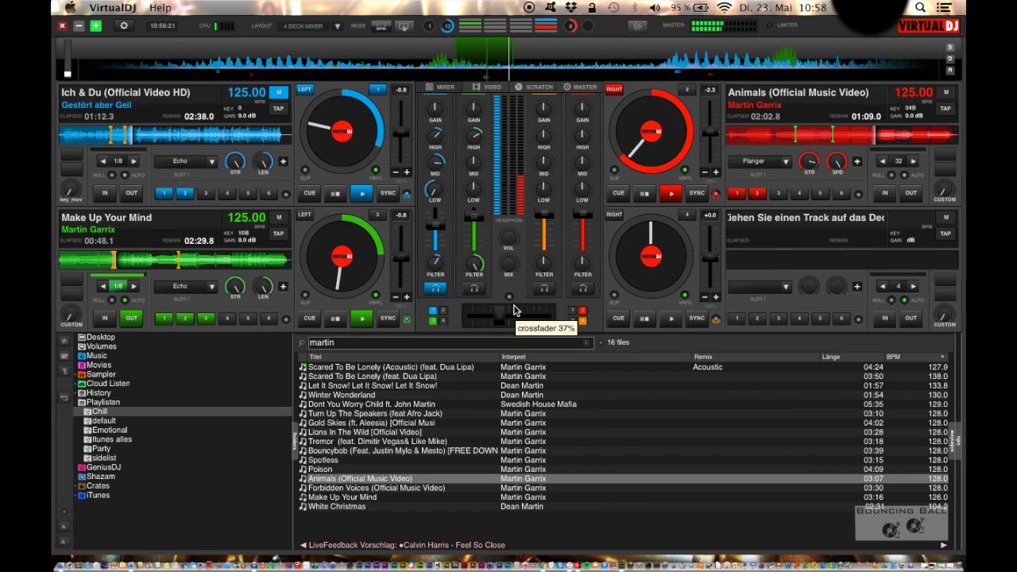
scroll(513, 310, up, 3)
scroll(514, 310, up, 10)
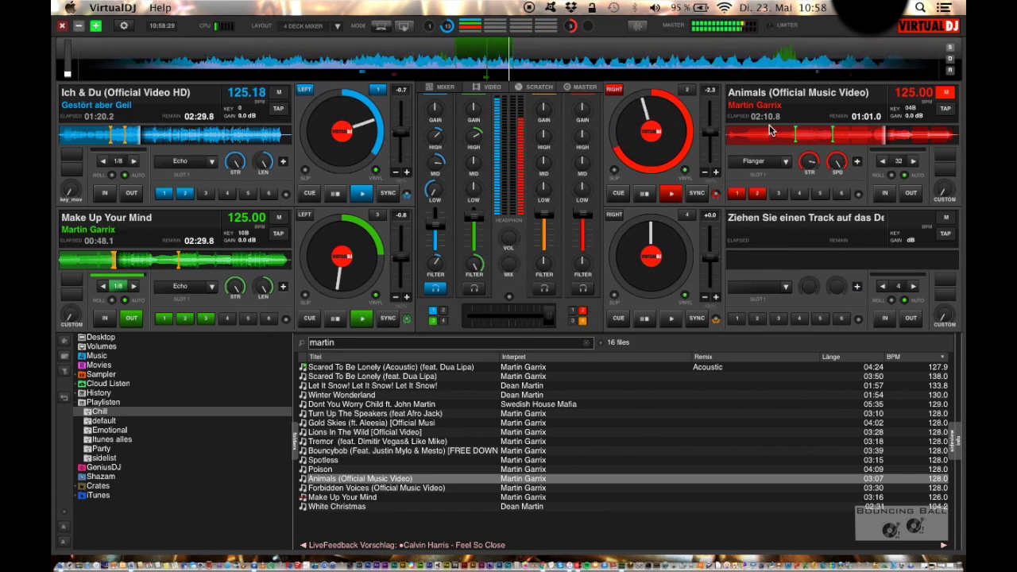
Step: Sync Ich & Du to Animals at 127.99 BPM and restart it from cue 1, lowering the crossfader toward its deck
click(385, 192)
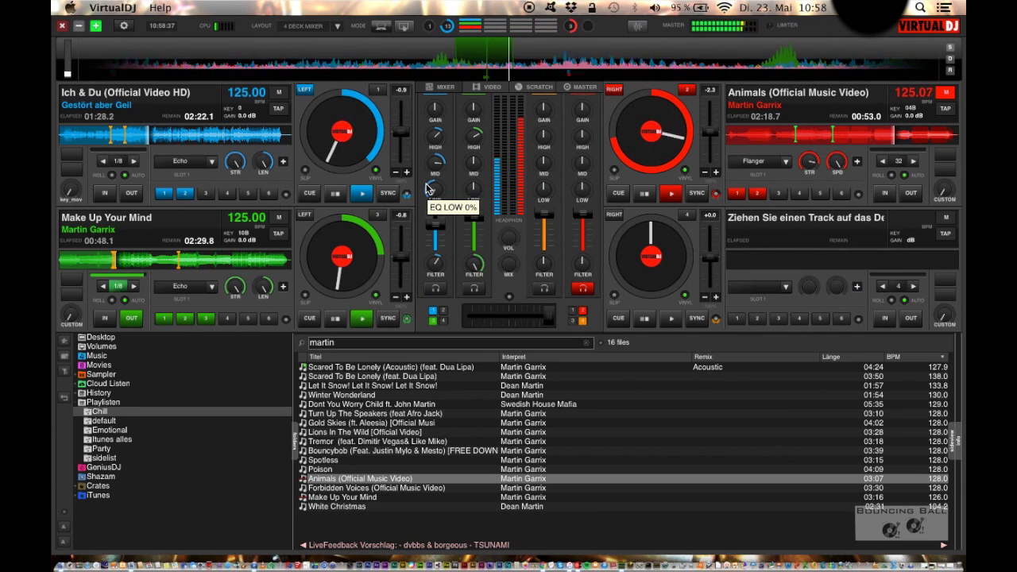
click(386, 193)
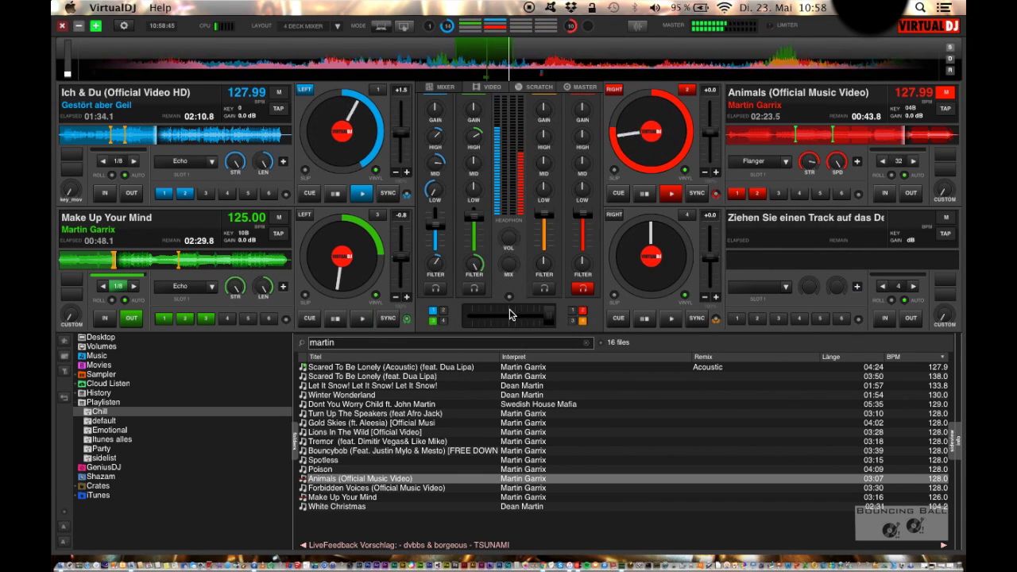
key(Tab)
key(Tab)
key(Tab)
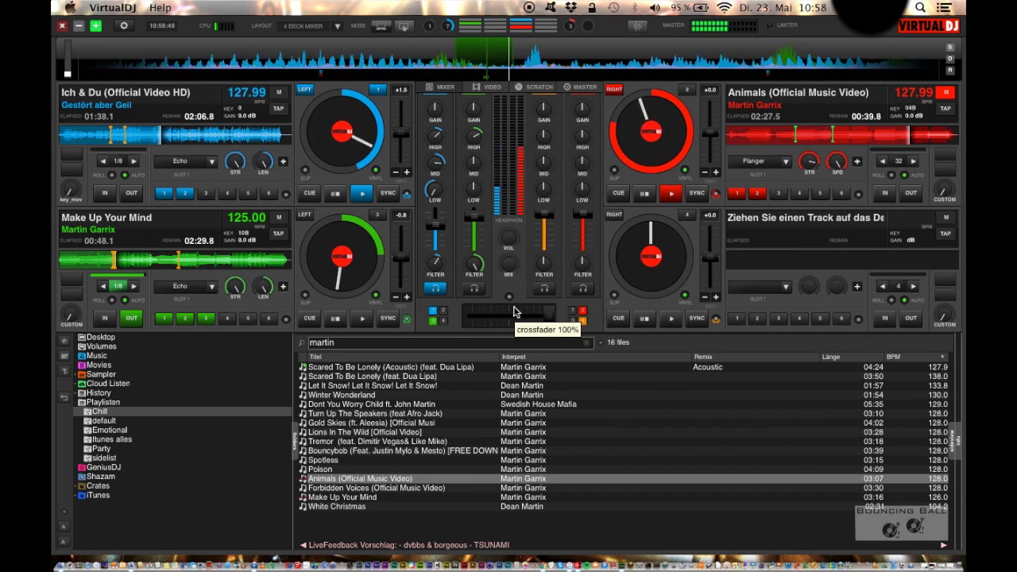
key(1)
scroll(515, 311, down, 10)
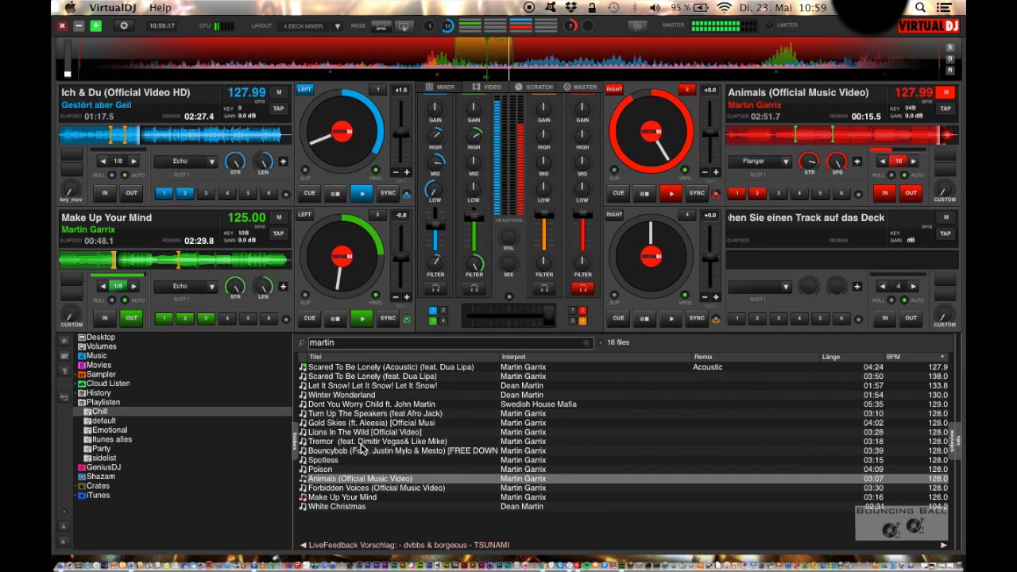
Step: Search the library for "dimi" and load Mammoth (Original Mix) onto deck 3
click(483, 344)
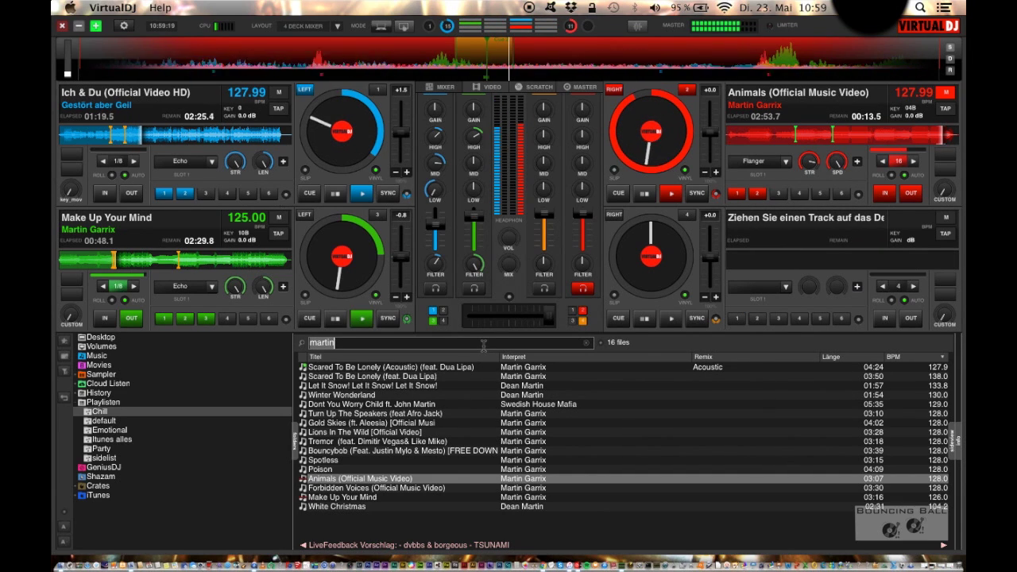
text(dimi)
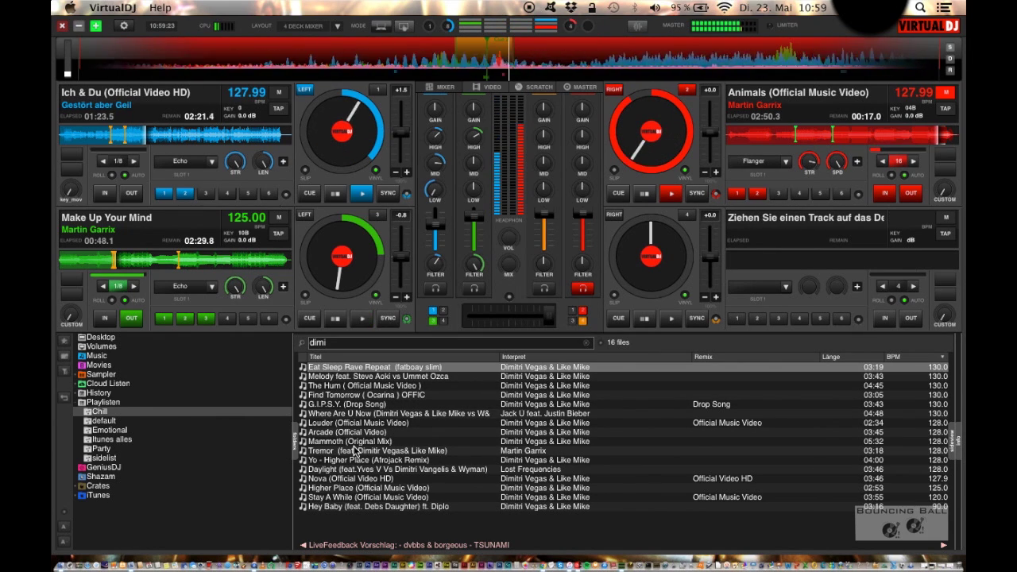
drag(354, 442, 353, 268)
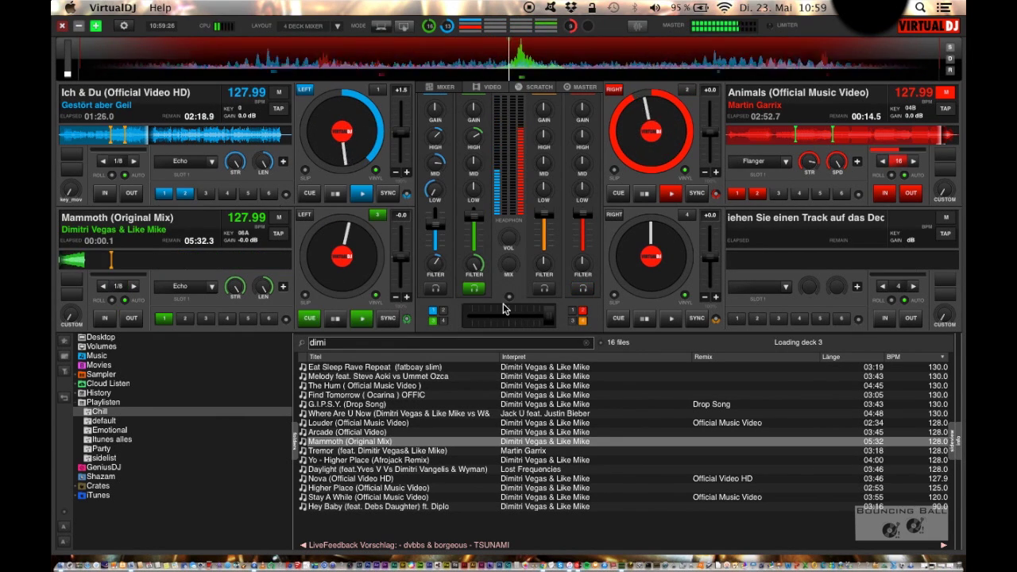
Step: Stop Ich & Du and bring in Mammoth with its filter off and the crossfader at 1%
click(335, 193)
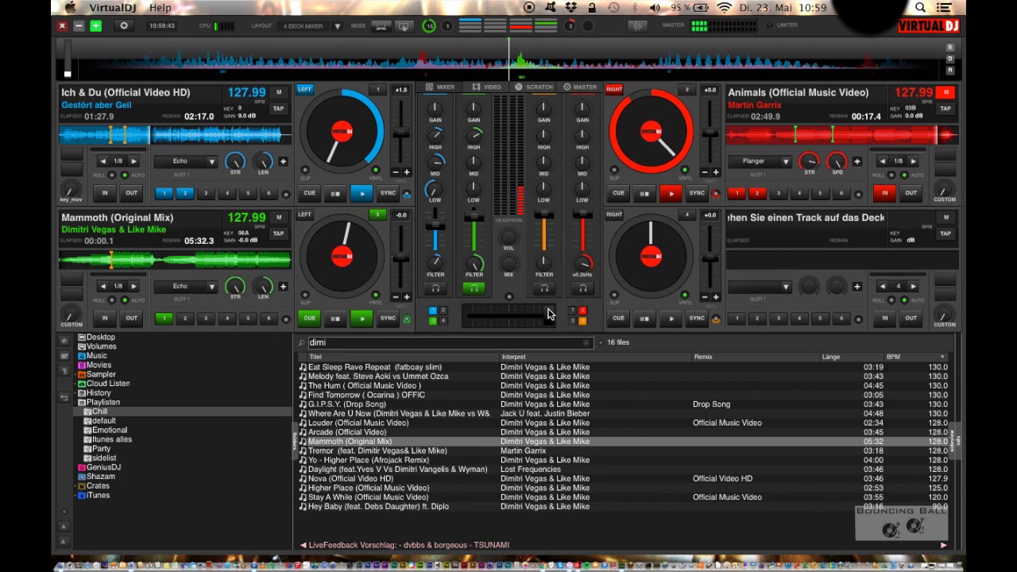
drag(547, 313, 471, 315)
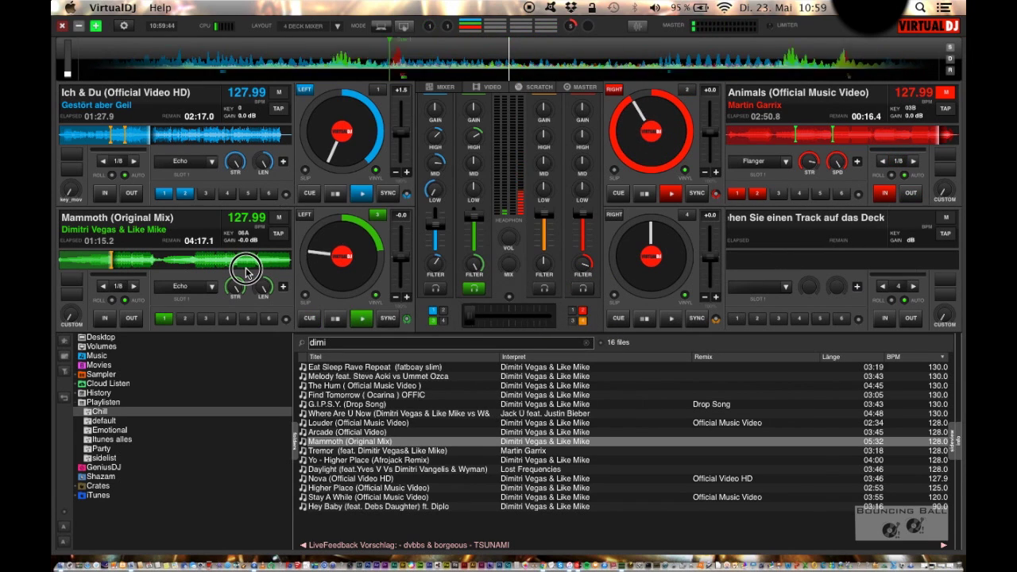
right_click(476, 259)
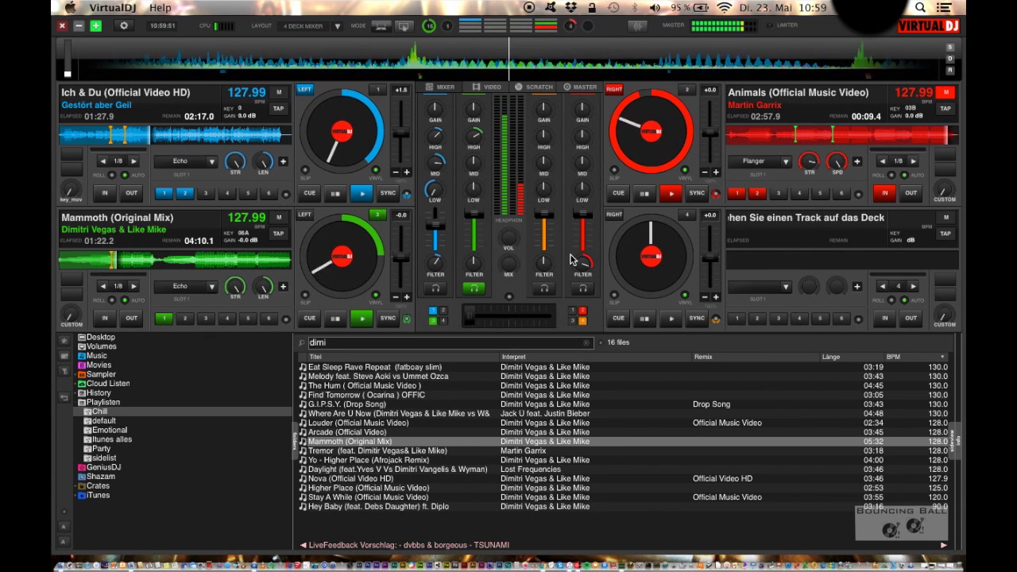
Step: Stop Animals on deck 2 and reset the filters on decks 1 and 2
drag(571, 260, 575, 265)
click(647, 193)
drag(435, 260, 436, 267)
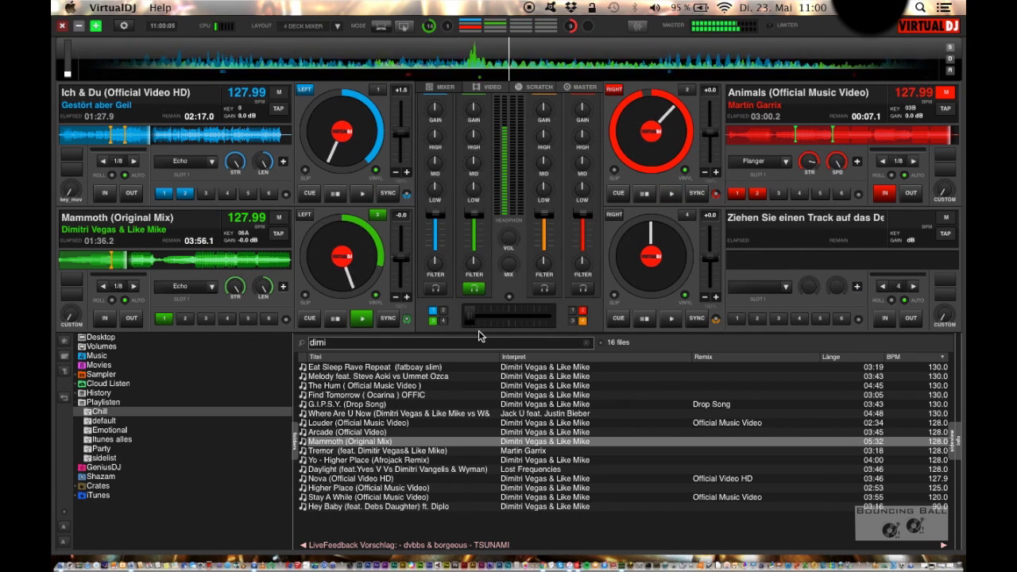
Step: Load Eat Sleep Rave Repeat onto deck 4 and briefly sweep Mammoth's filter, returning it to off
drag(506, 370, 743, 263)
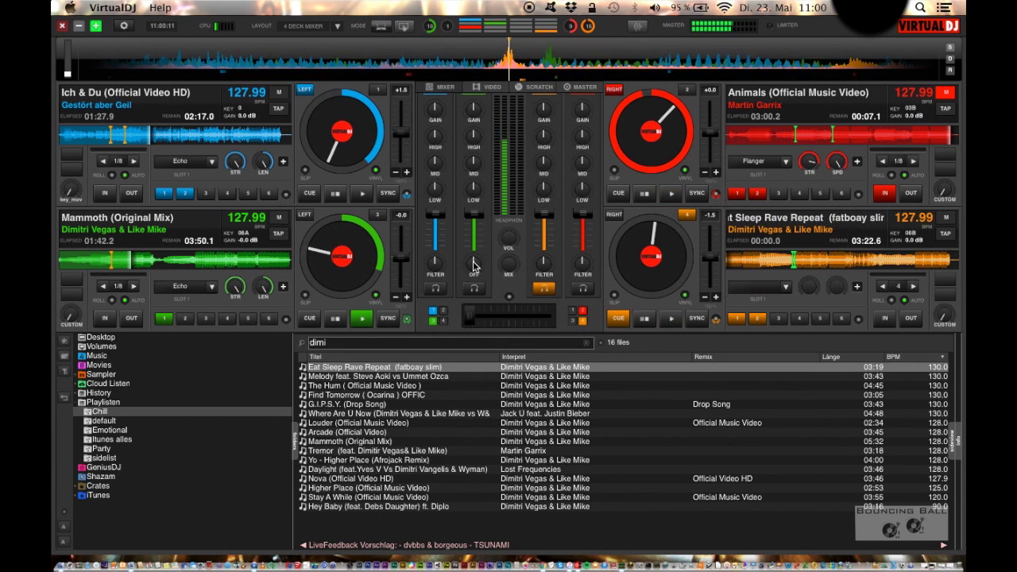
scroll(473, 264, down, 3)
scroll(474, 265, up, 3)
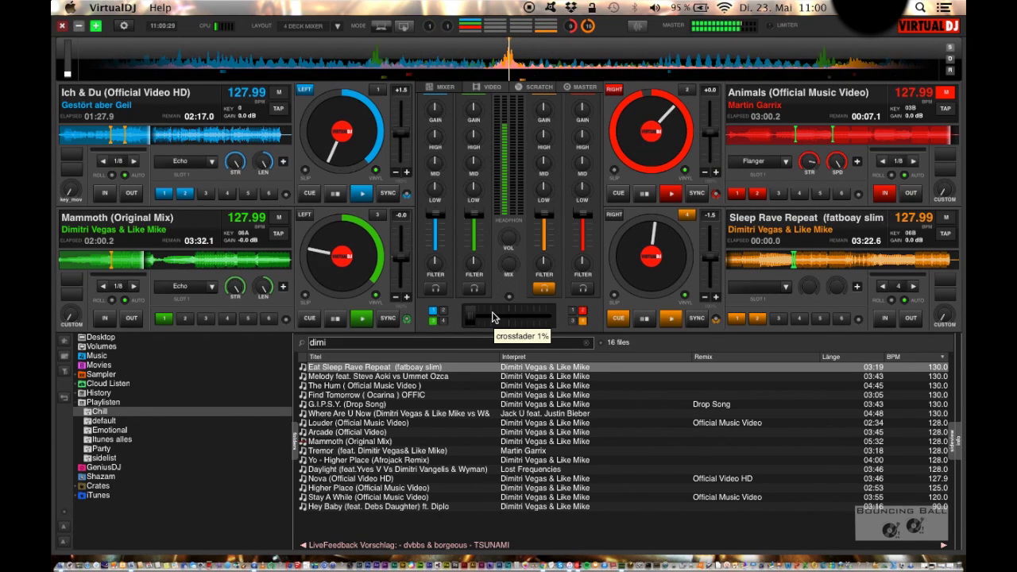
drag(472, 261, 470, 259)
scroll(469, 263, up, 3)
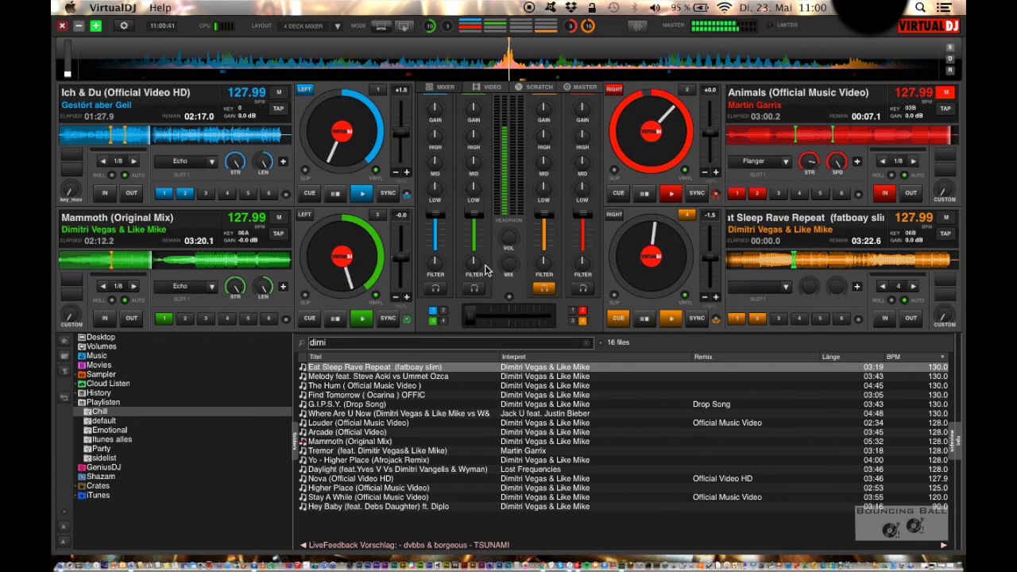
scroll(475, 264, up, 5)
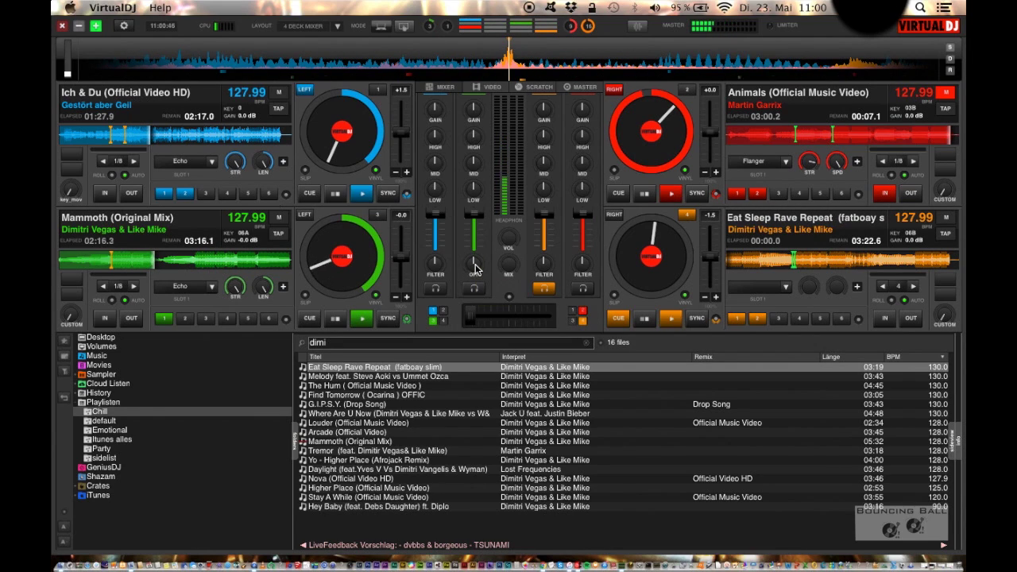
Step: Search the library for "remmi", load Remmidemmi (Yippie Yippie Yeah) onto deck 1 and make that deck the master
mouse_move(510, 321)
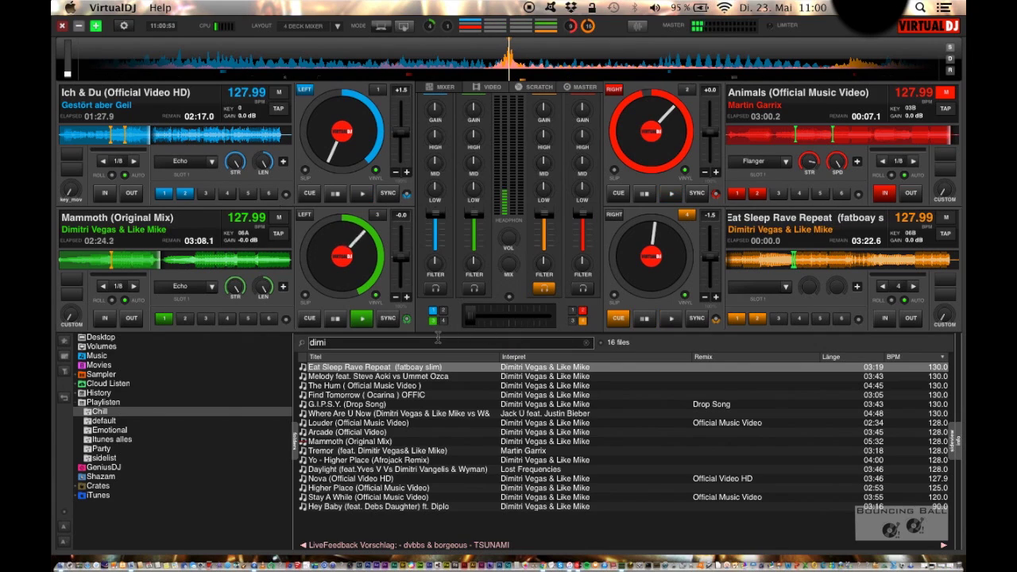
text(remmi)
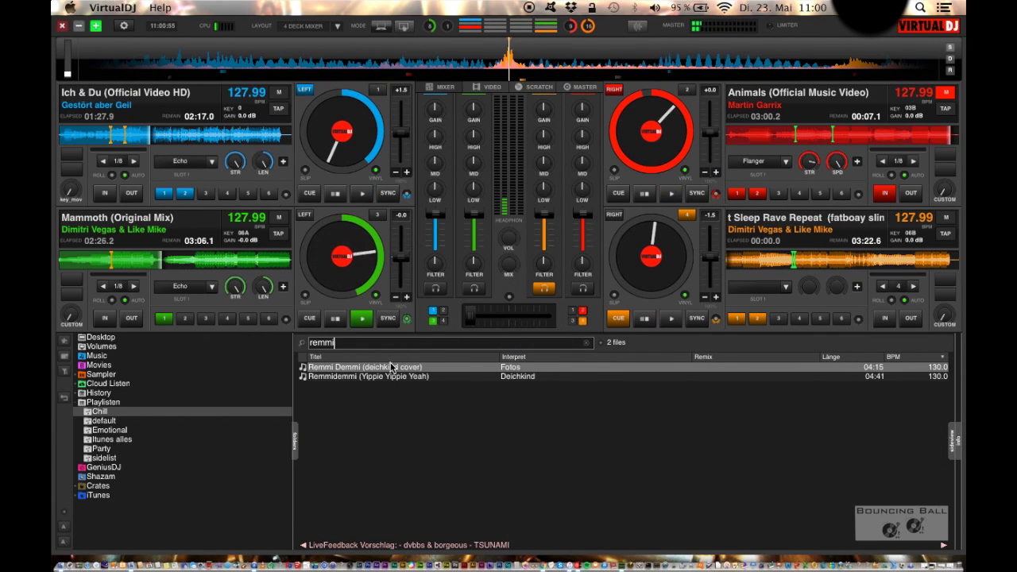
click(393, 377)
drag(395, 376, 345, 155)
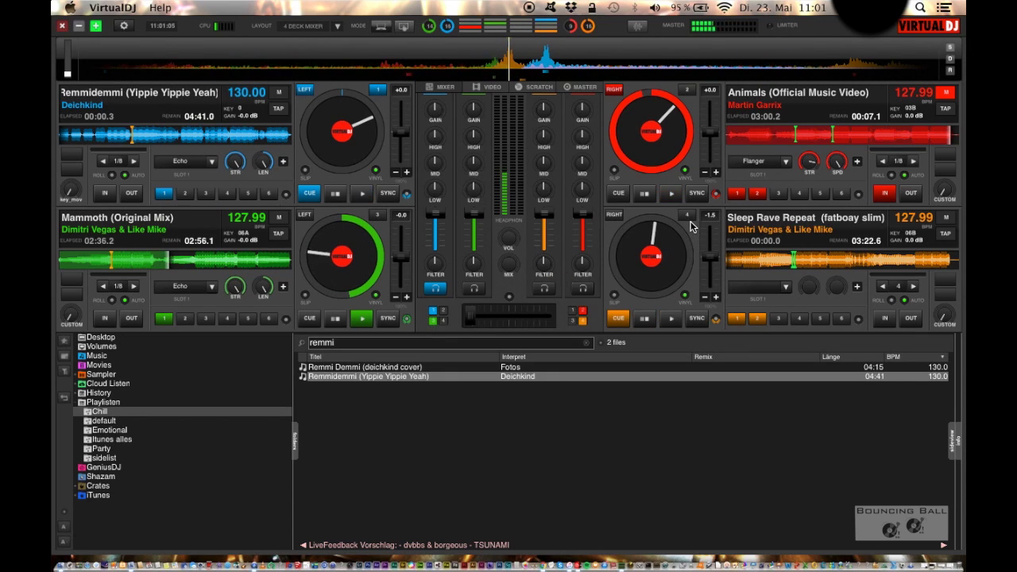
click(279, 95)
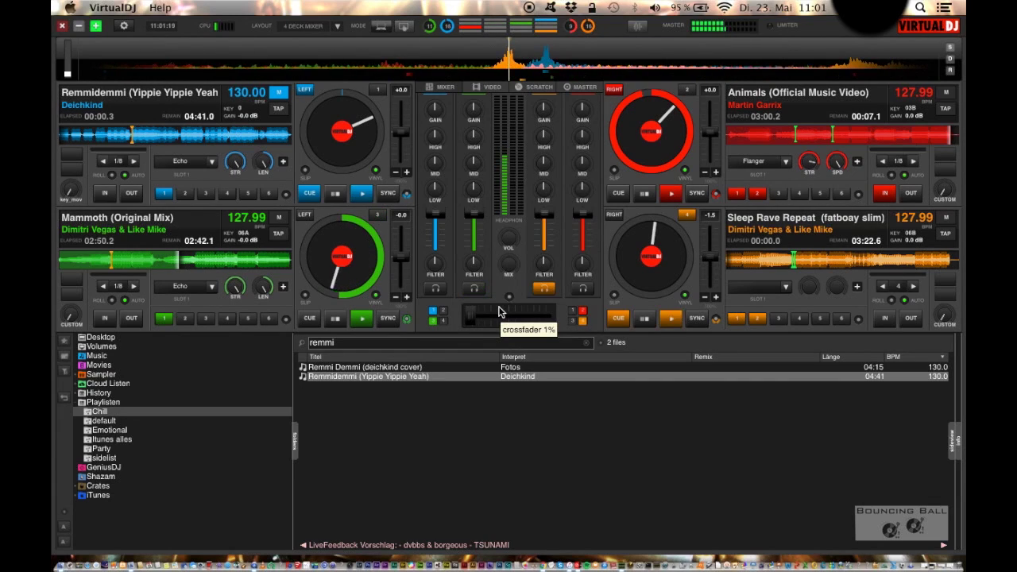
Step: Swing the crossfader between Mammoth and Eat Sleep Rave Repeat, settle it at 98% on deck 4 and stop Mammoth
scroll(499, 311, up, 10)
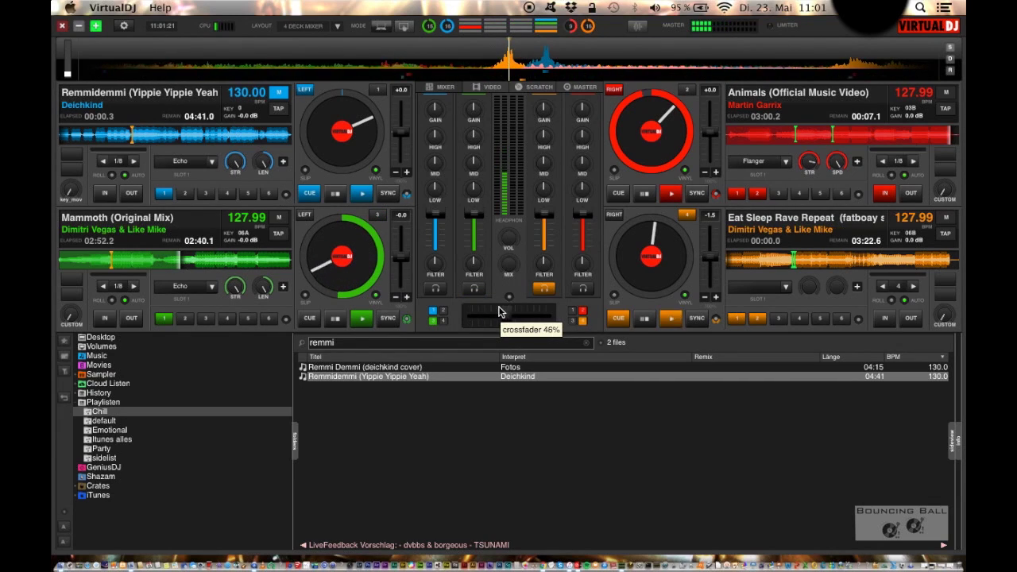
scroll(499, 307, down, 10)
scroll(499, 307, up, 10)
scroll(499, 307, down, 10)
scroll(478, 269, down, 3)
scroll(478, 273, up, 5)
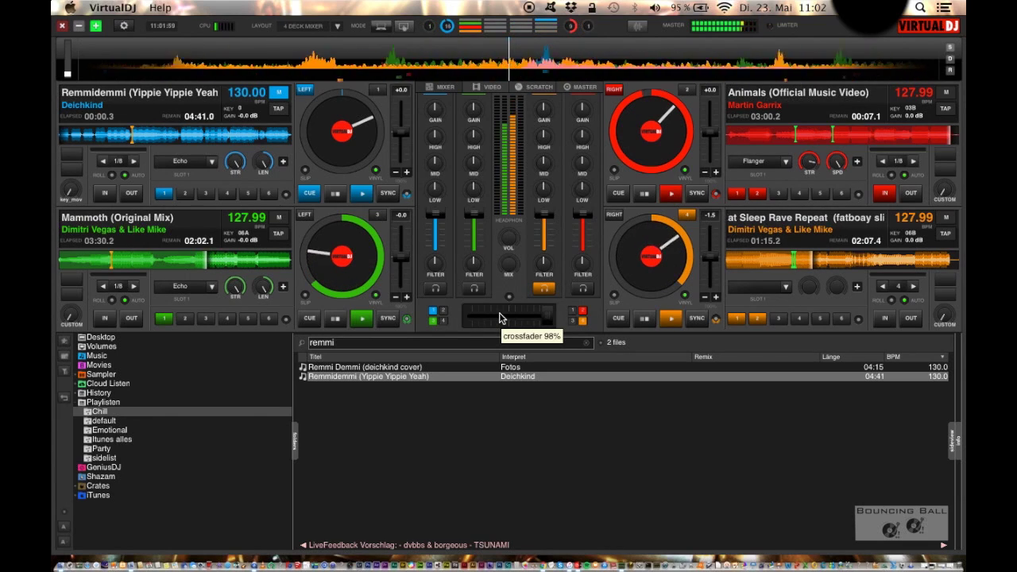
click(337, 319)
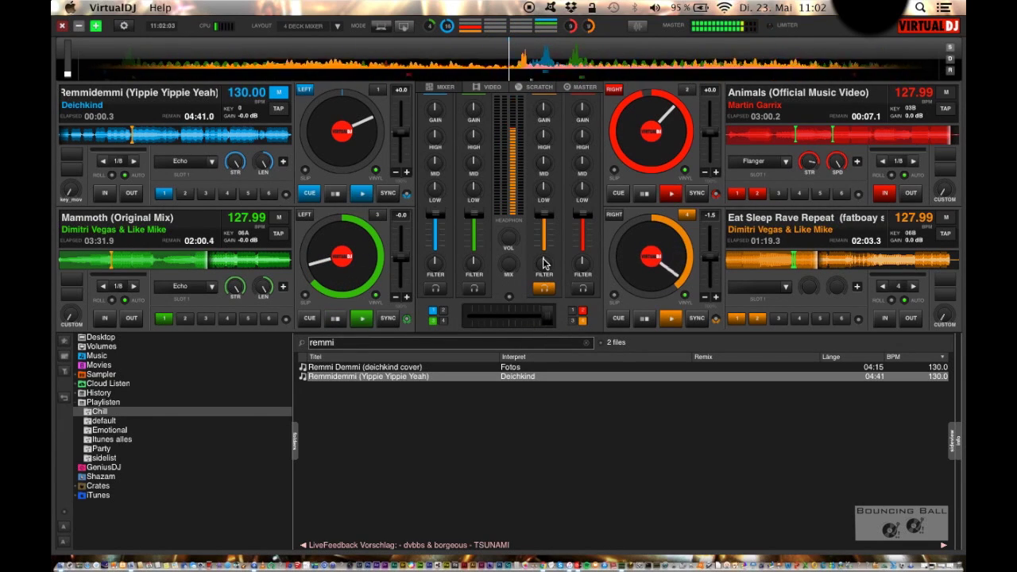
Step: Make deck 1 active and run an 8-beat loop at the opening of Remmidemmi
mouse_move(545, 263)
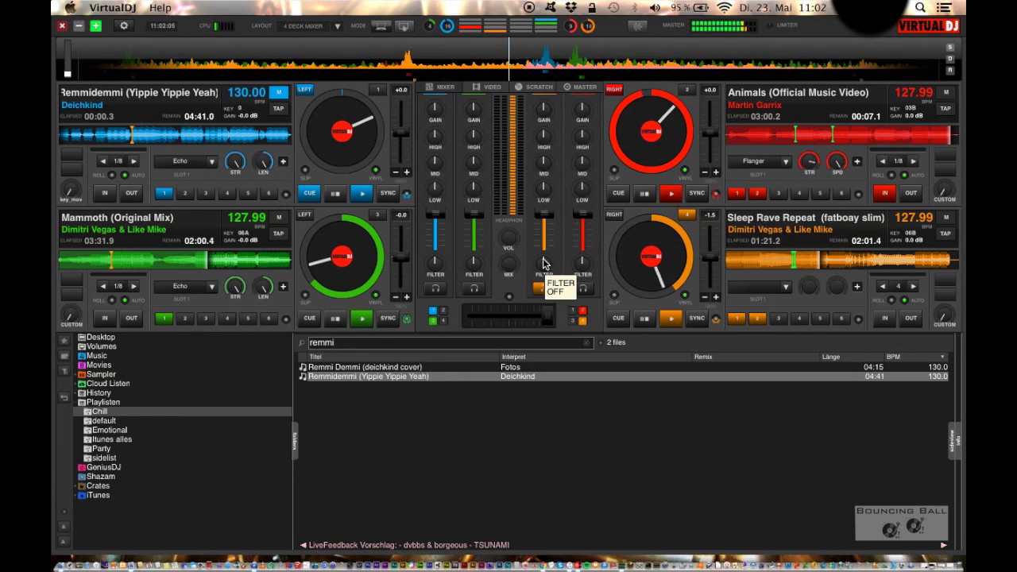
key(Tab)
key(Tab)
key(Tab)
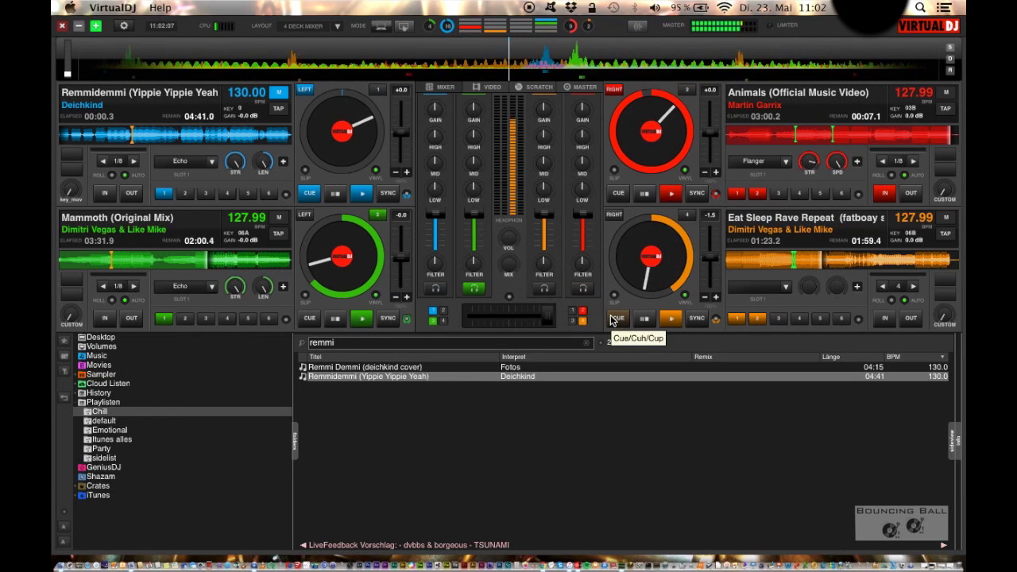
key(Tab)
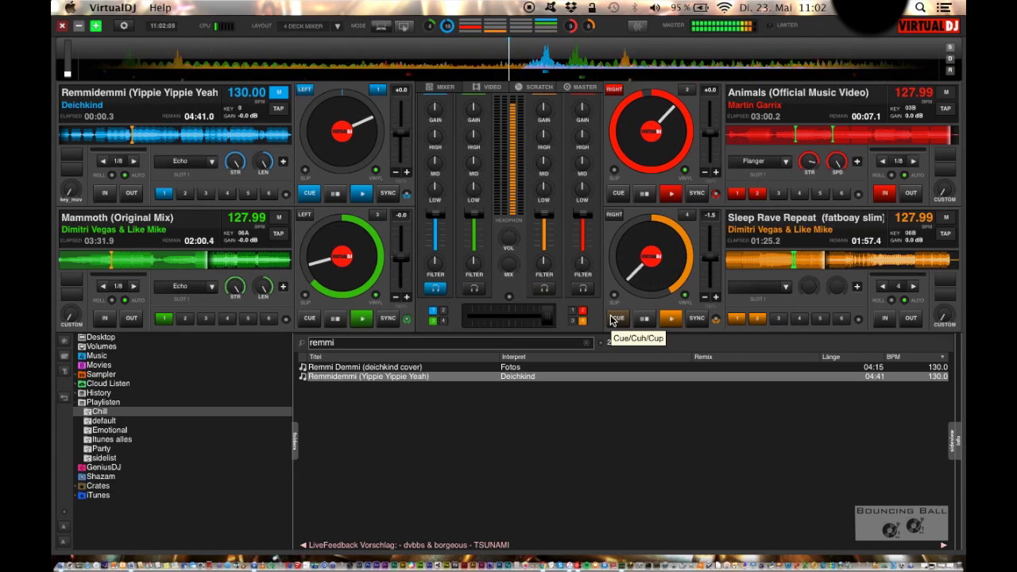
key(i)
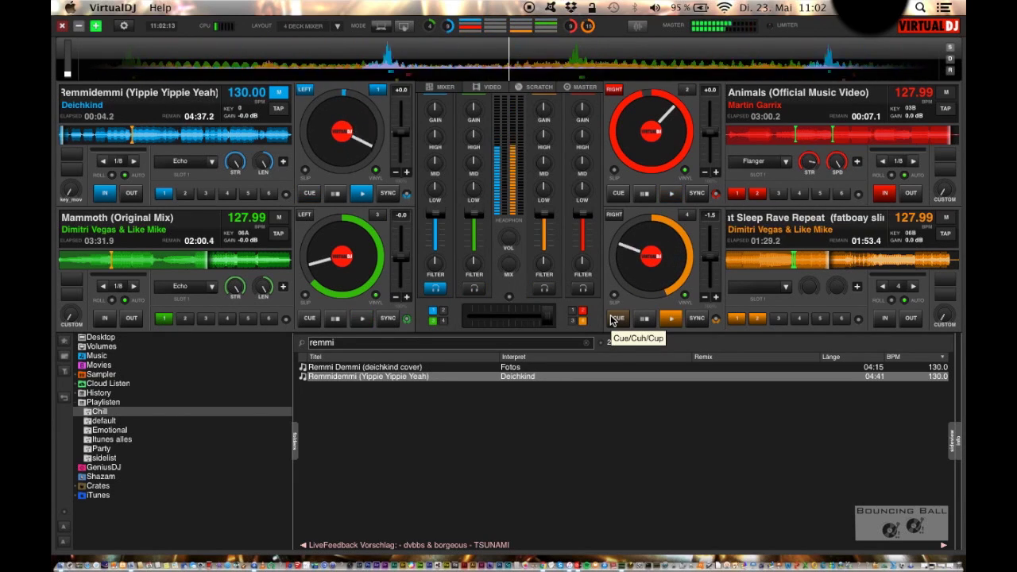
key(o)
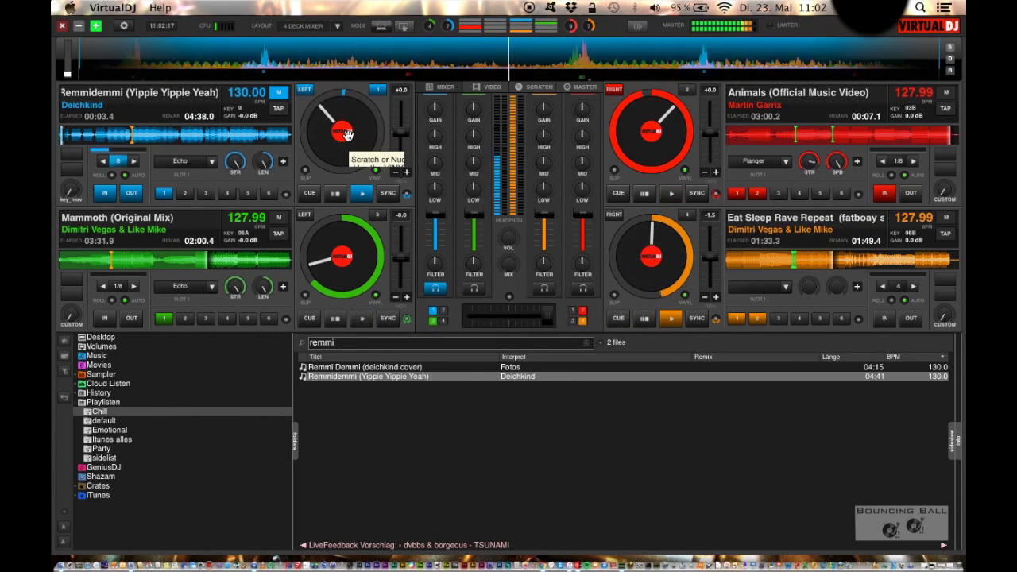
Step: Sync Remmidemmi to 127.99 BPM and briefly low-pass Eat Sleep Rave Repeat at 2.0 kHz before resetting its filter
click(944, 218)
click(388, 195)
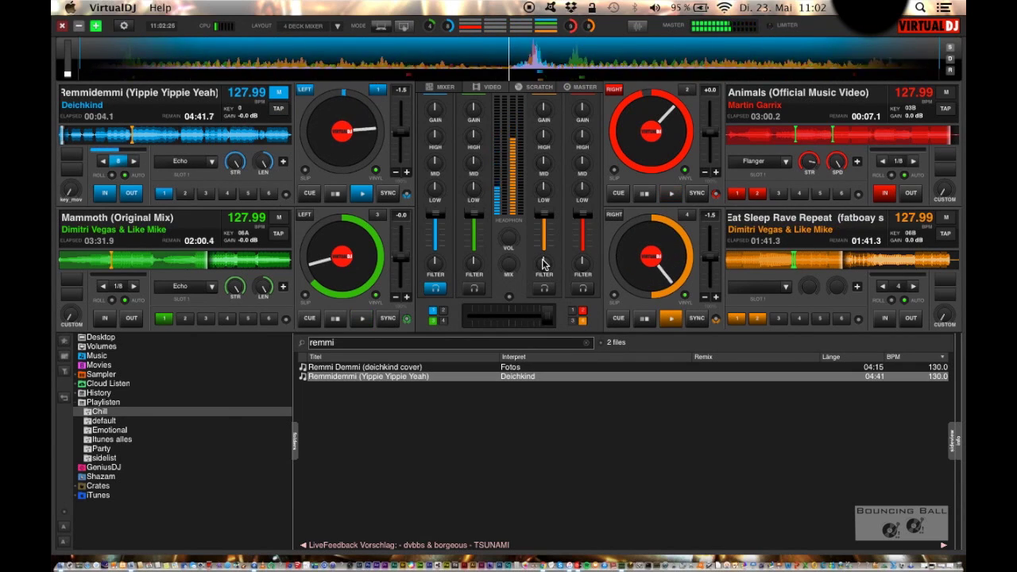
scroll(544, 265, down, 3)
scroll(544, 264, down, 2)
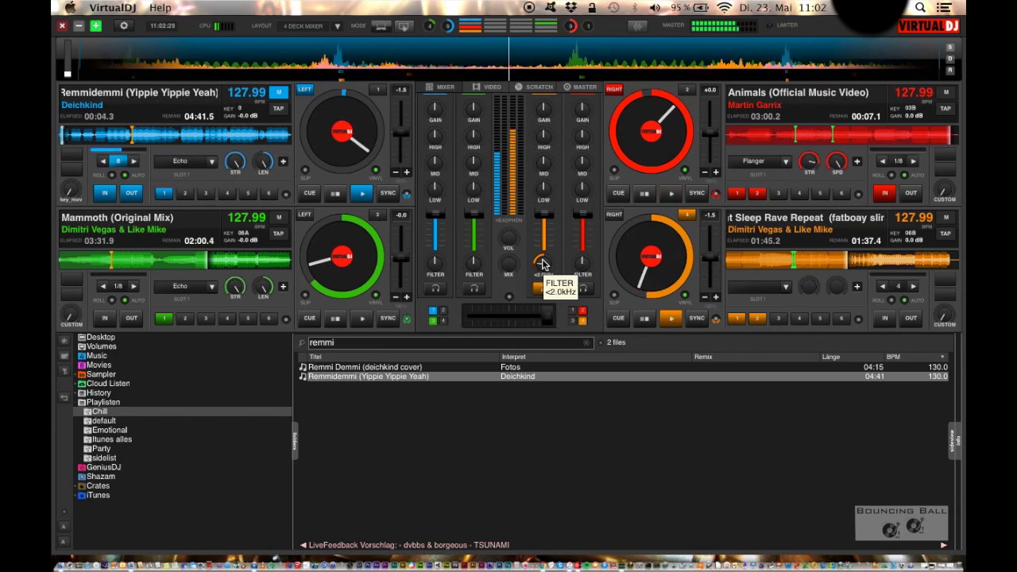
right_click(543, 264)
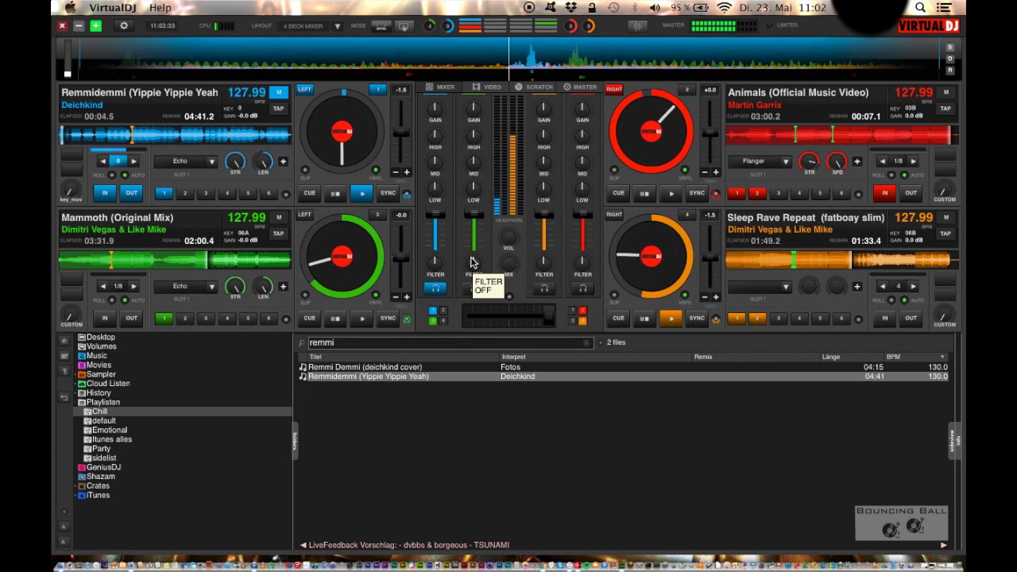
Step: Monitor deck 4 in the headphones and briefly apply a 15 kHz low-pass to Eat Sleep Rave Repeat, returning the filter to off
click(474, 288)
click(543, 288)
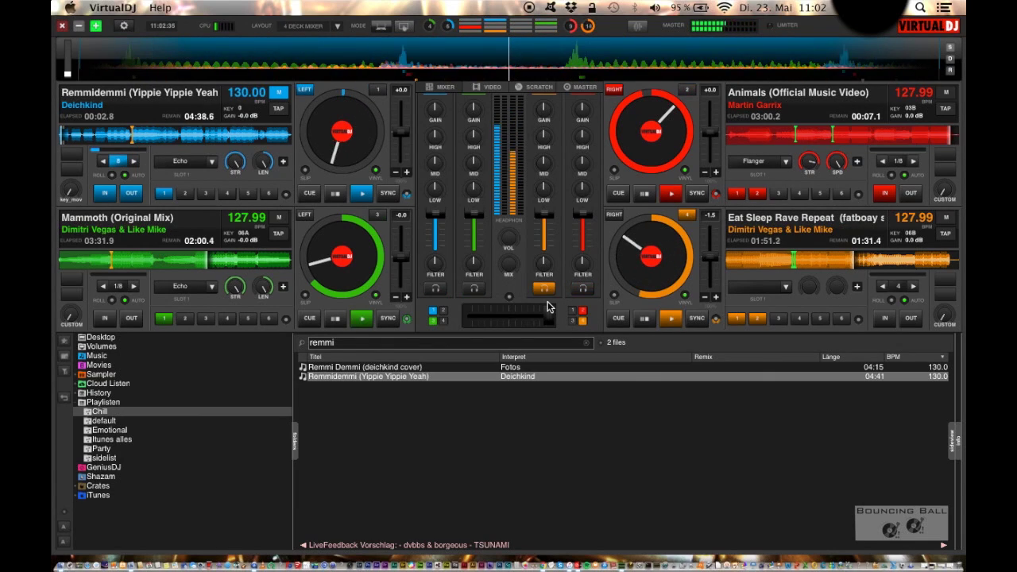
scroll(544, 264, up, 3)
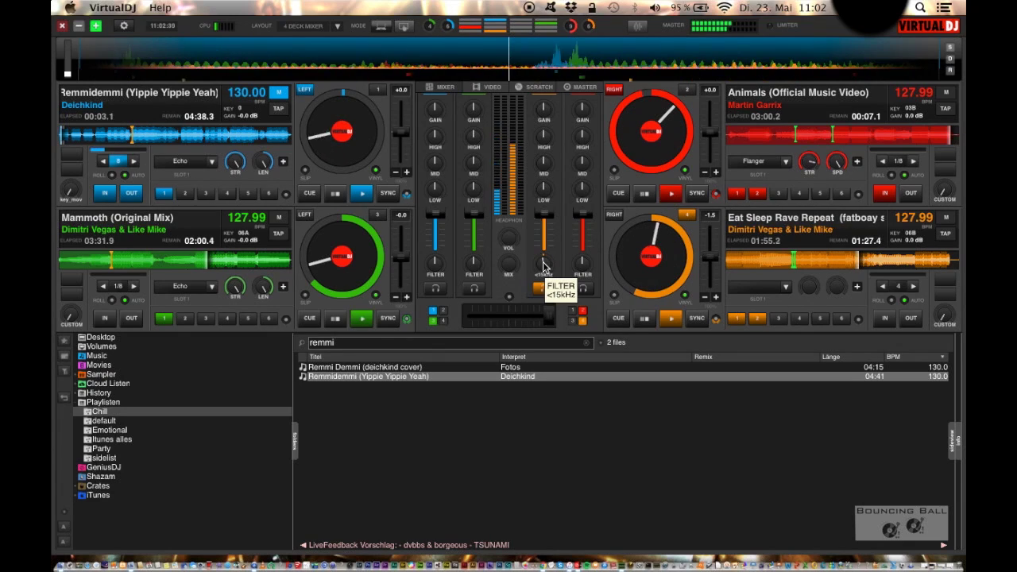
scroll(543, 264, down, 3)
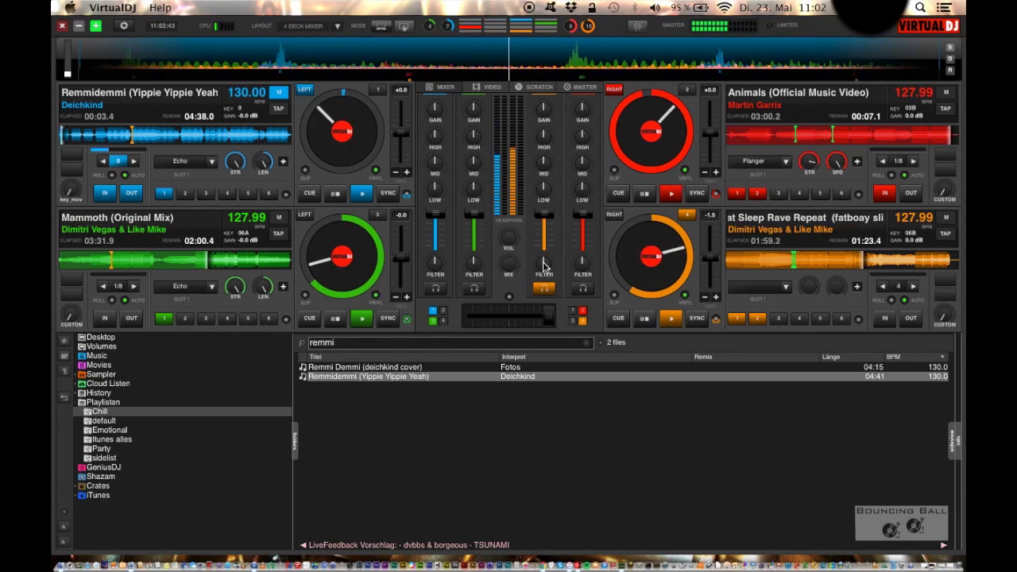
Step: Search the library for "try", load Try to escalate onto deck 2 and clear the search
click(587, 343)
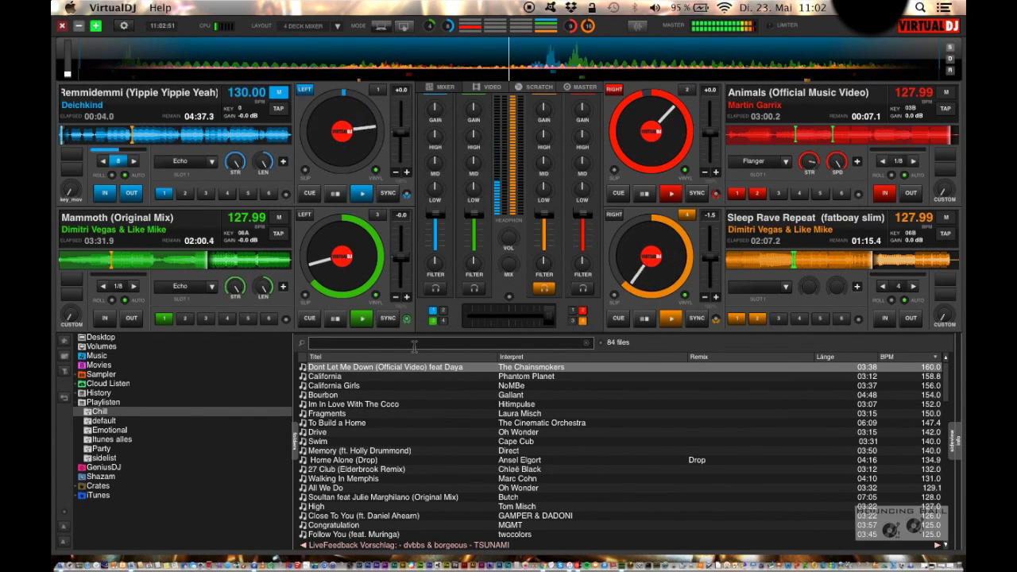
text(dimi)
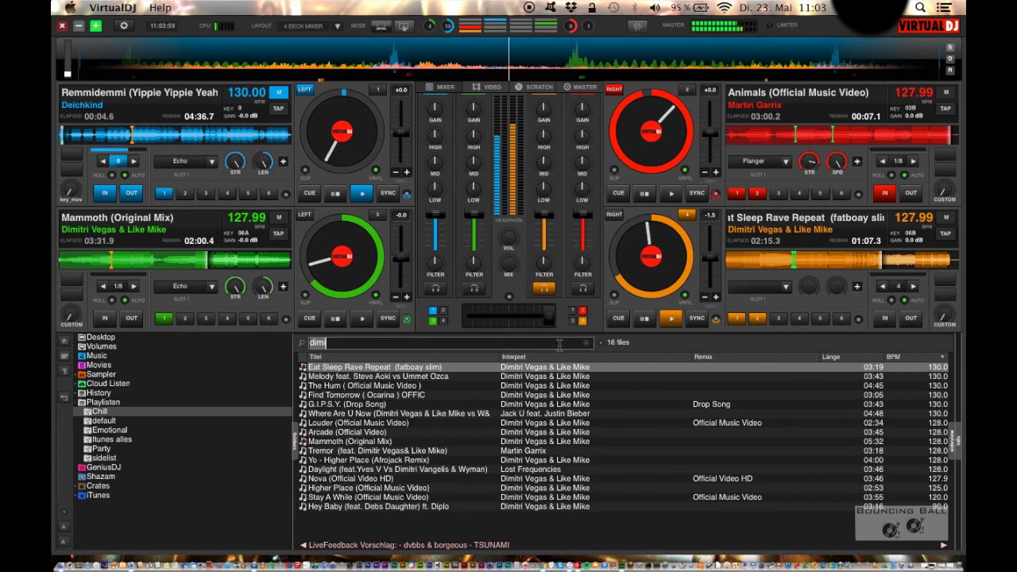
text(try)
drag(418, 375, 803, 135)
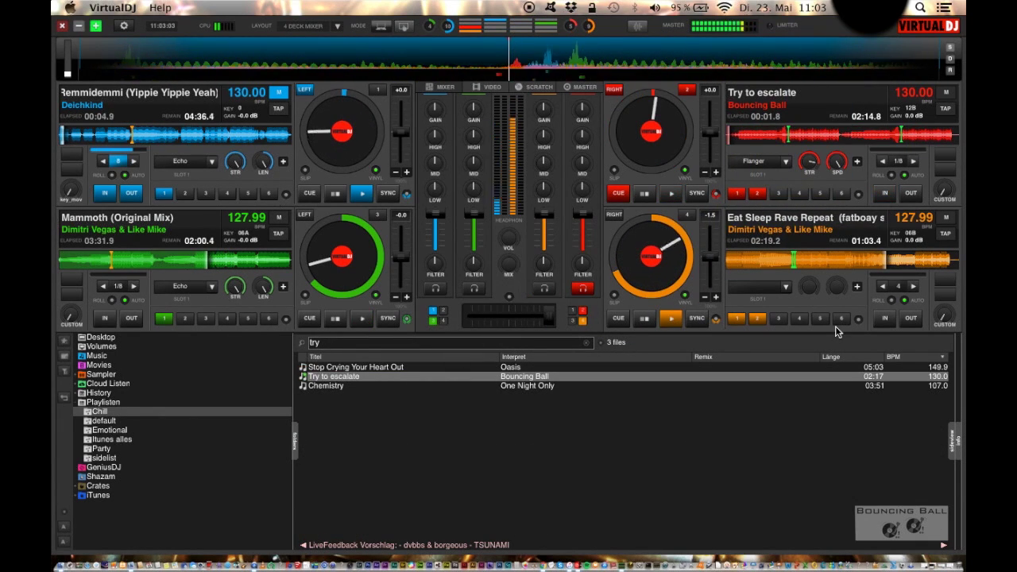
key(Tab)
key(Tab)
key(Tab)
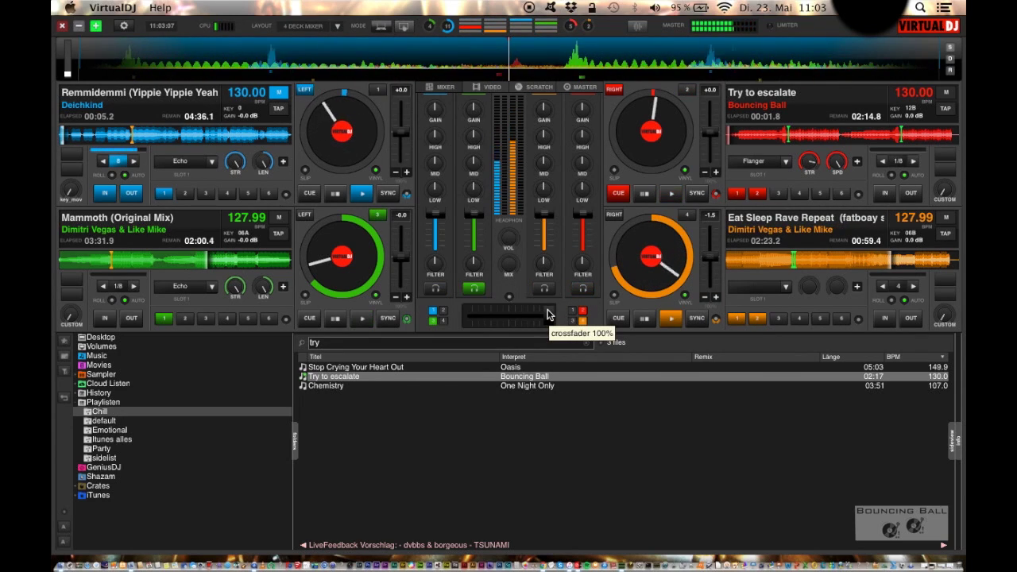
click(587, 344)
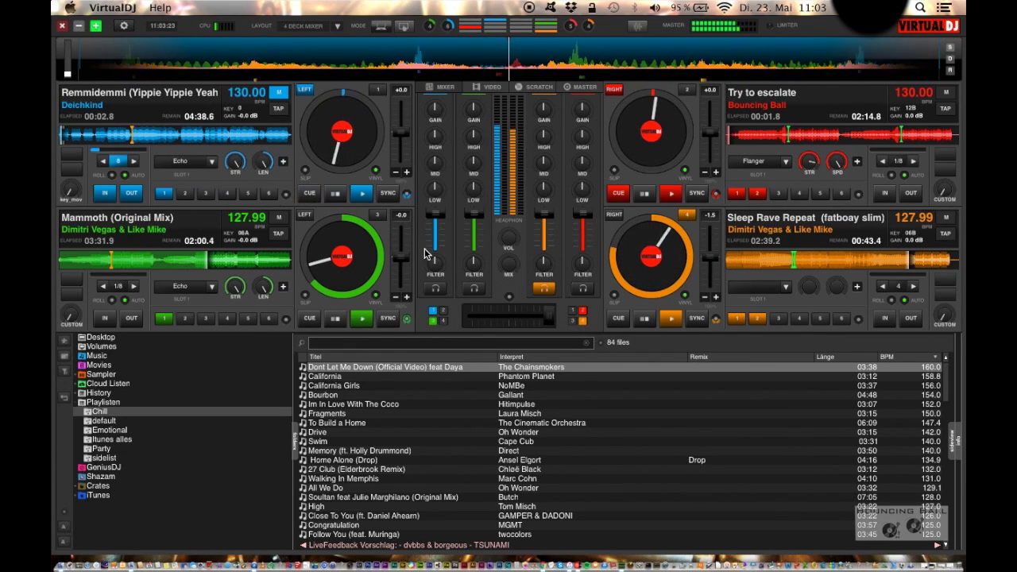
Step: Loop 16 beats near the end of Eat Sleep Rave Repeat on deck 4 and sync Remmidemmi to it at 127.99 BPM
click(132, 193)
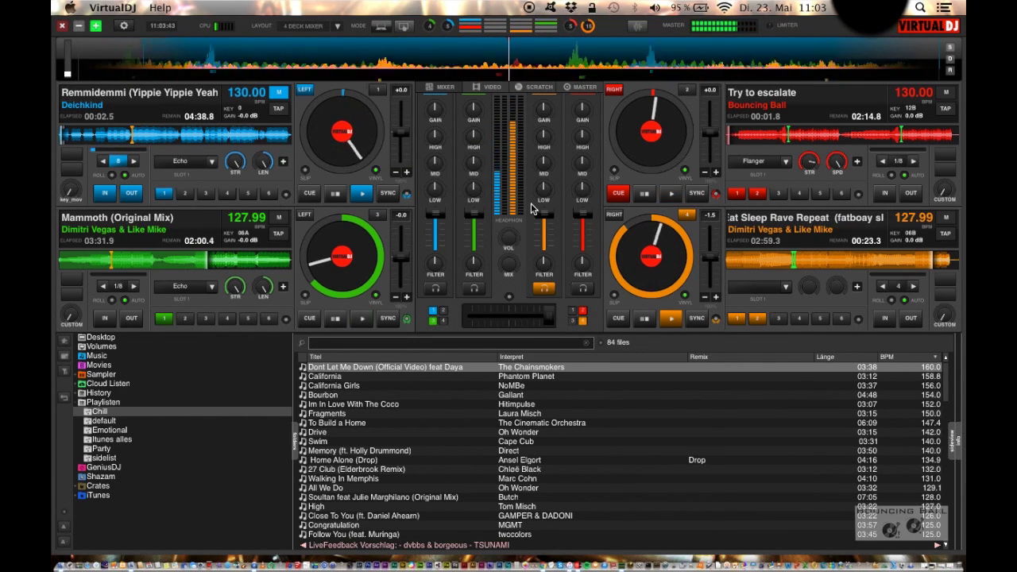
key(i)
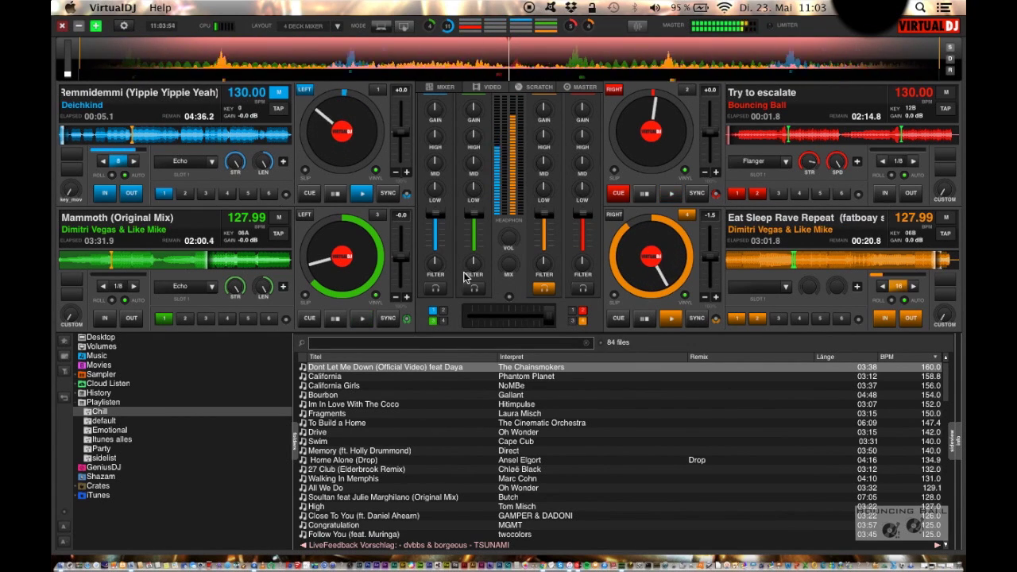
click(382, 89)
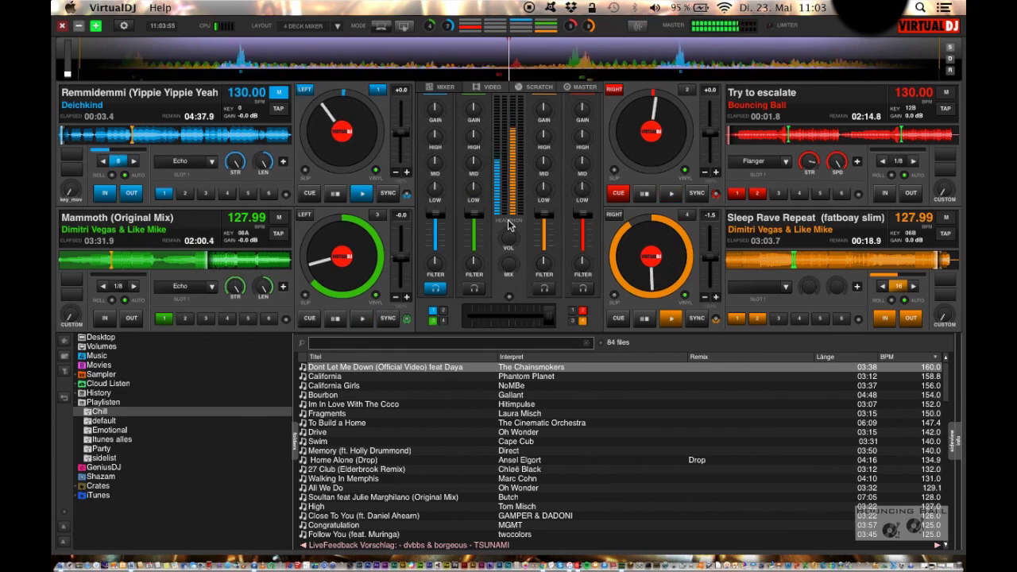
click(406, 196)
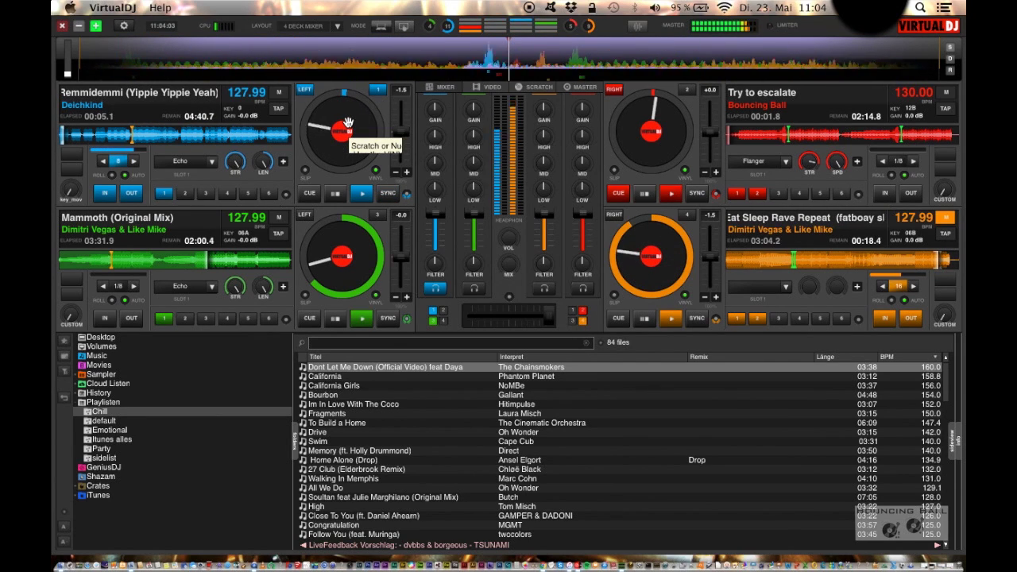
Step: Cut the low EQ of Eat Sleep Rave Repeat and bring the crossfader back to around the middle to blend in Remmidemmi
drag(544, 191, 564, 236)
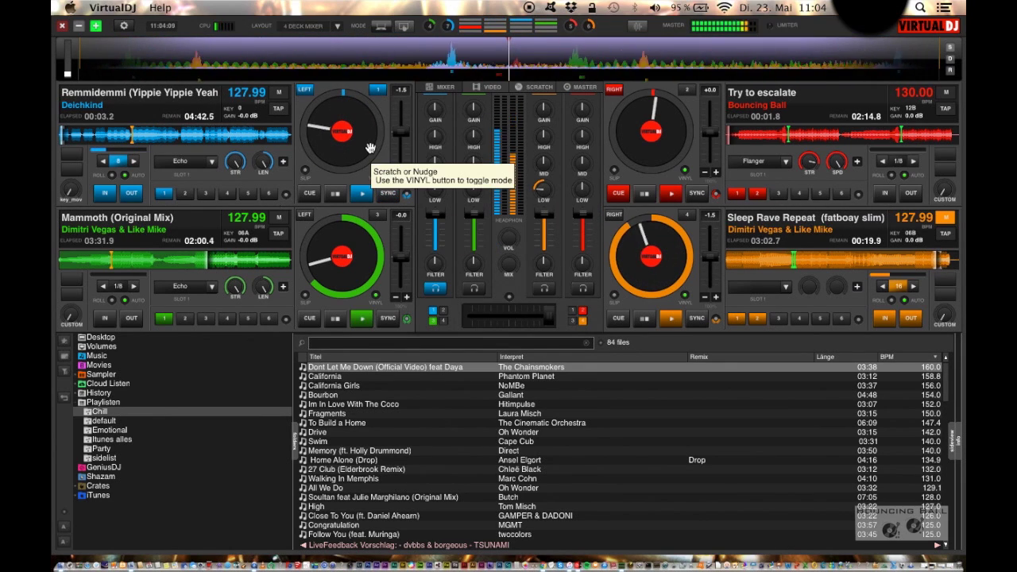
scroll(506, 323, down, 3)
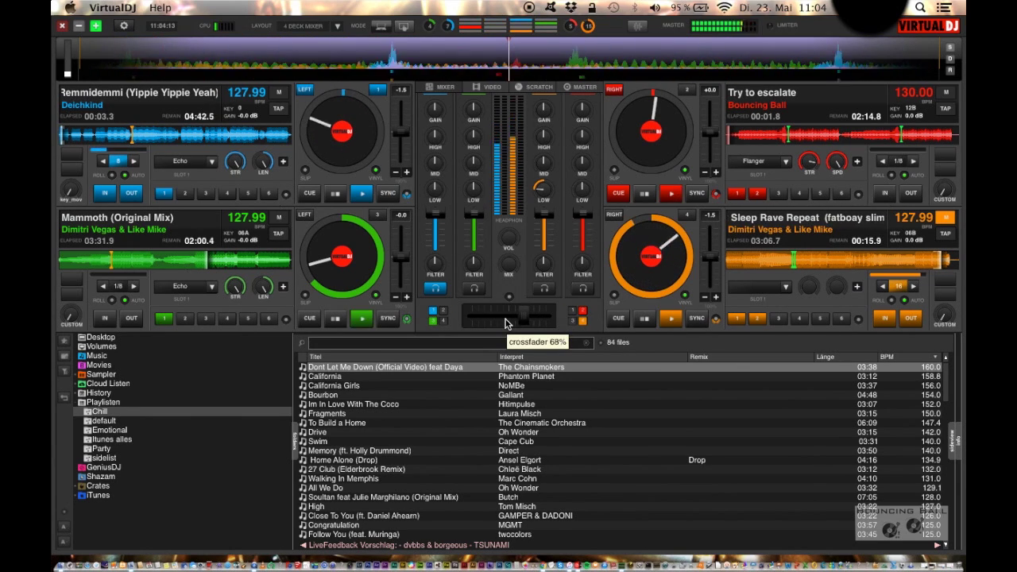
scroll(506, 324, down, 4)
scroll(505, 323, down, 2)
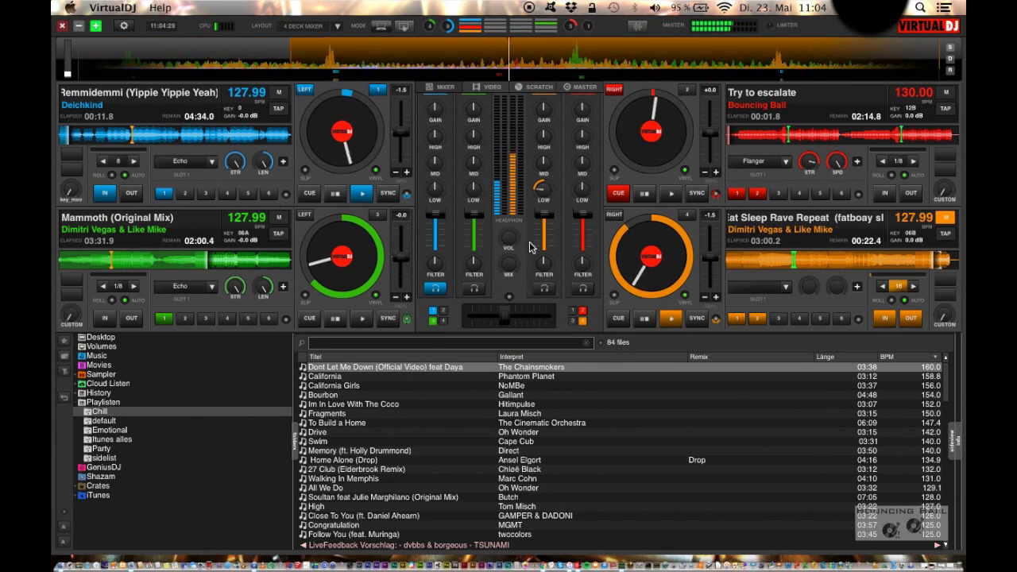
Step: Raise the low EQ of Eat Sleep Rave Repeat to about 40% and move the crossfader to 39%
scroll(545, 192, up, 4)
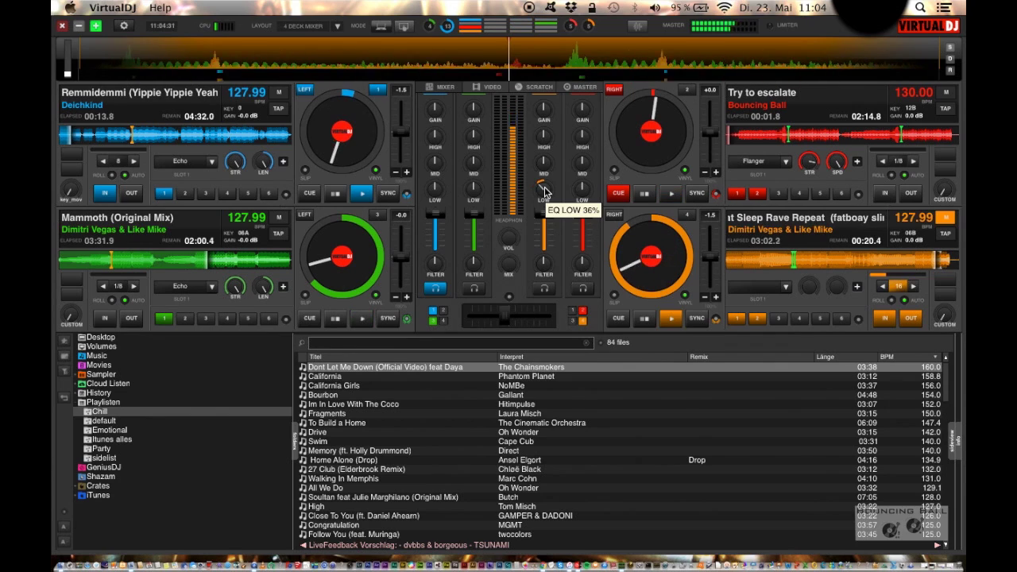
scroll(544, 191, up, 1)
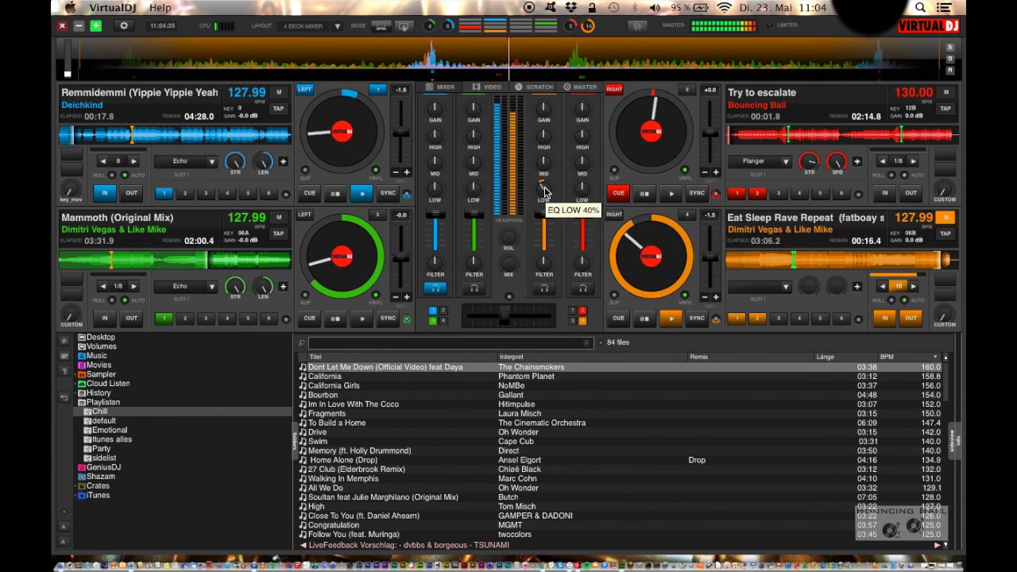
scroll(544, 261, up, 2)
scroll(544, 261, down, 5)
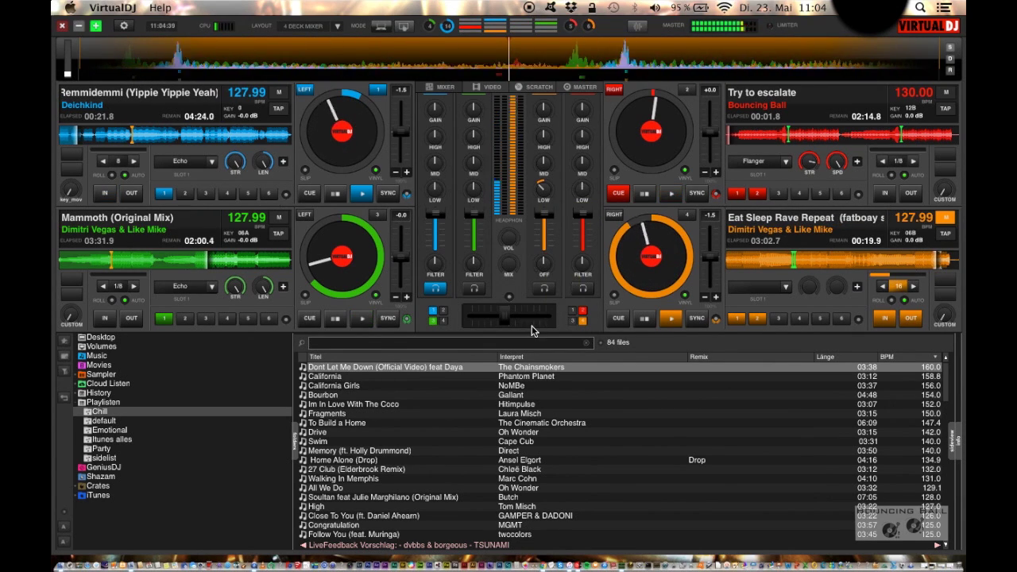
scroll(529, 313, down, 2)
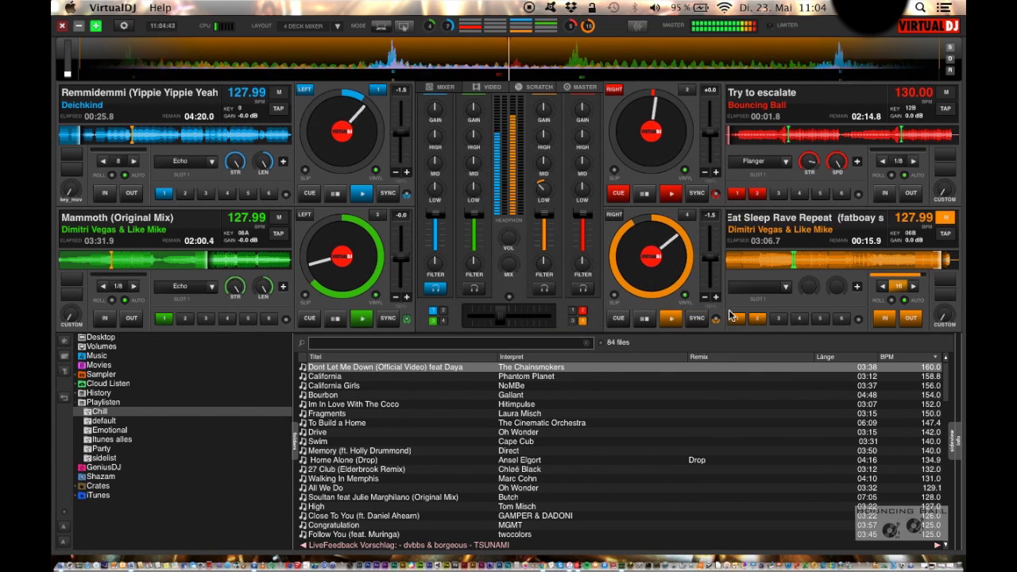
Step: Release the 16-beat loop on deck 4 and jump Eat Sleep Rave Repeat back to its first cue point
key(3)
key(4)
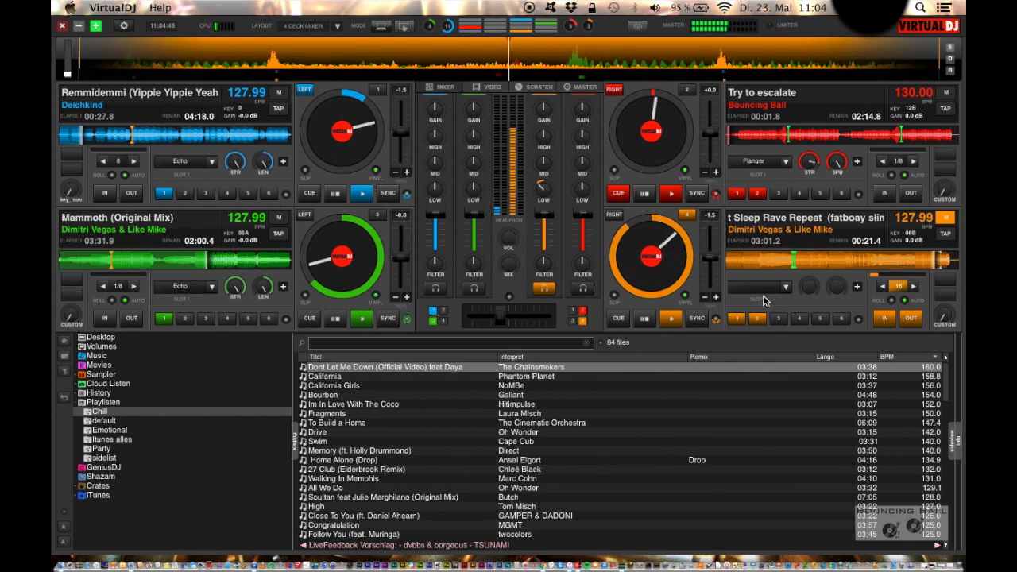
key(l)
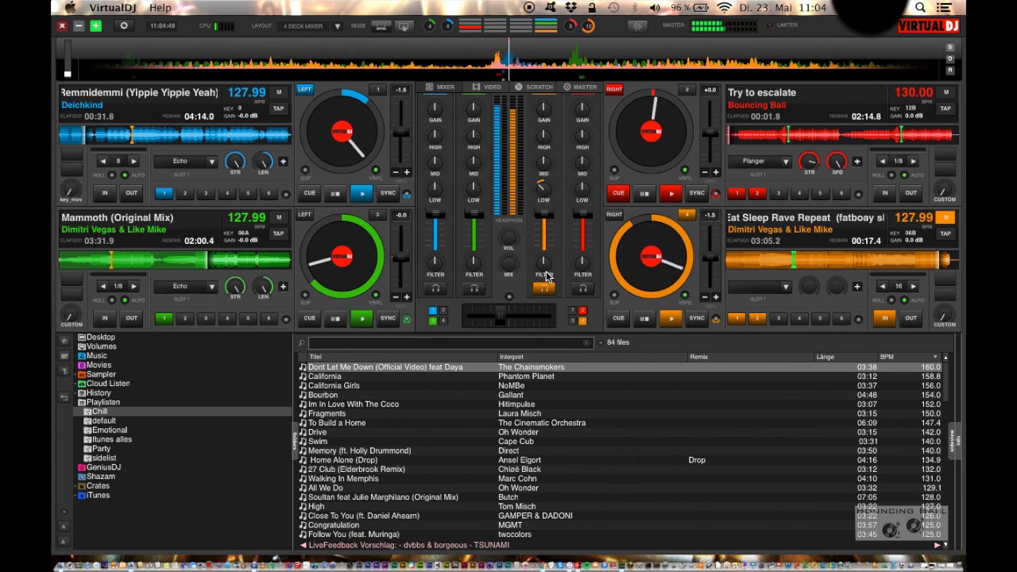
key(1)
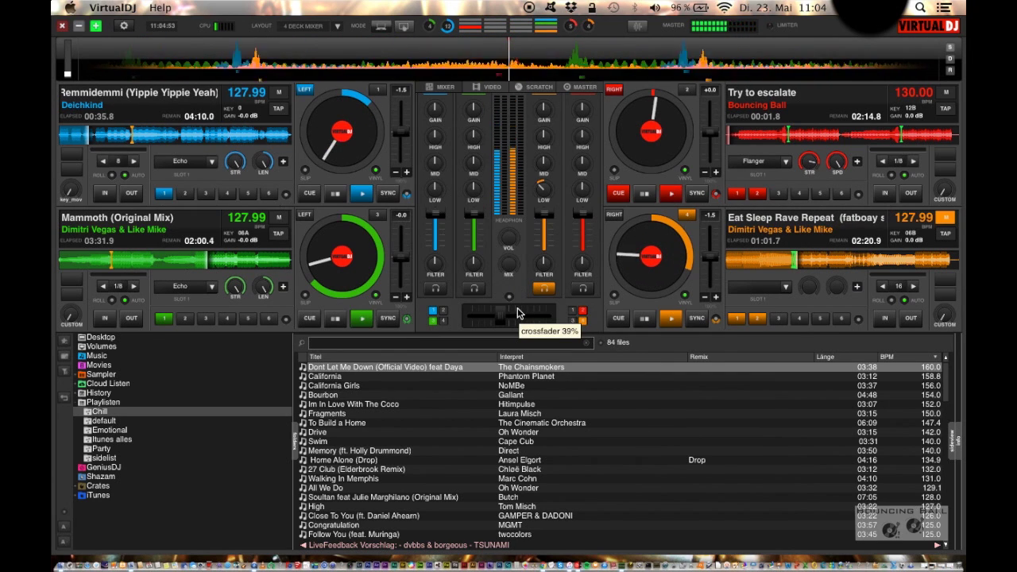
Step: Fade fully over to Remmidemmi, stop Eat Sleep Rave Repeat and switch headphone monitoring to deck 2
scroll(518, 308, down, 3)
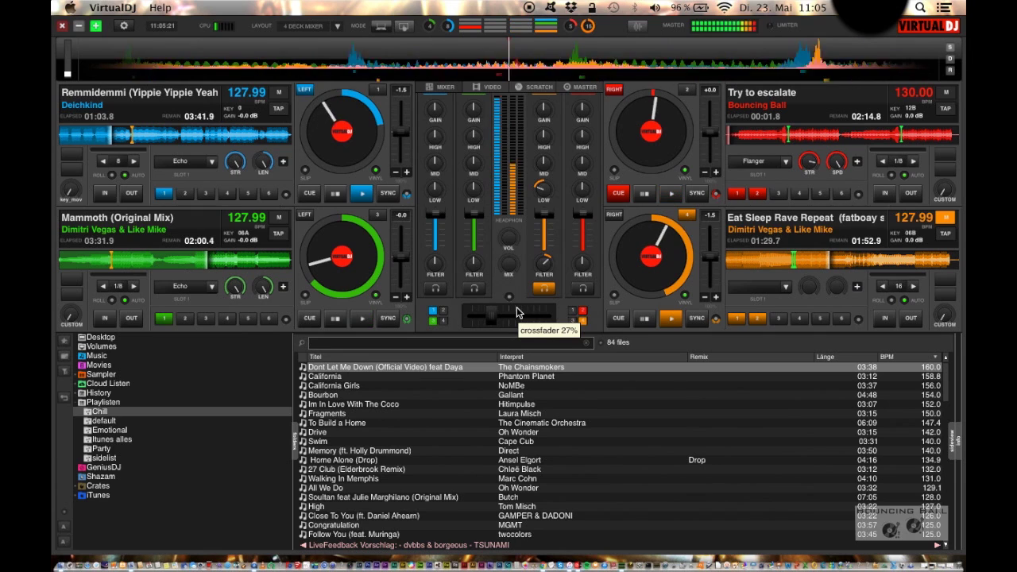
scroll(517, 313, down, 1)
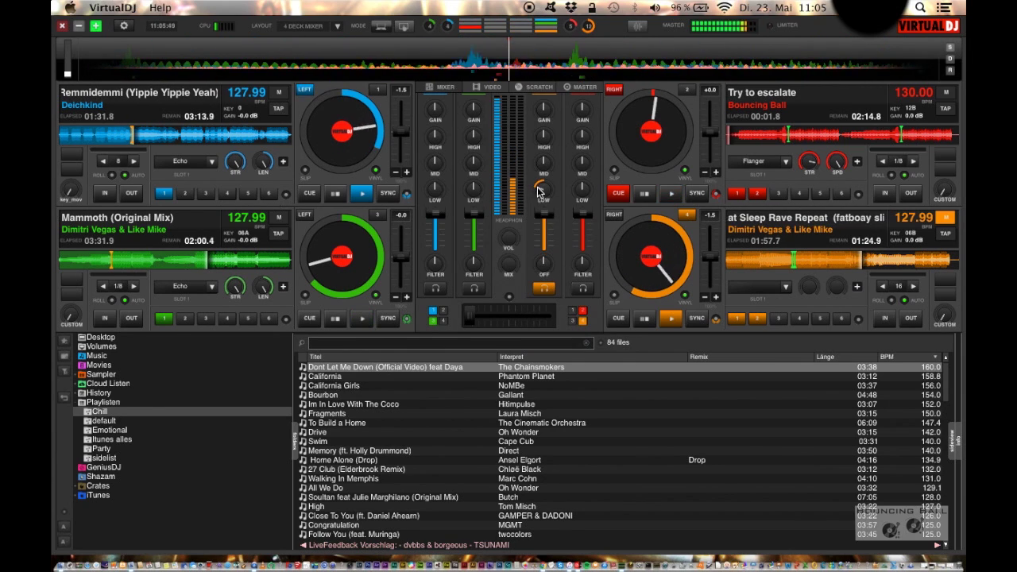
key(Tab)
key(Tab)
key(Tab)
key(Tab)
key(Tab)
key(Tab)
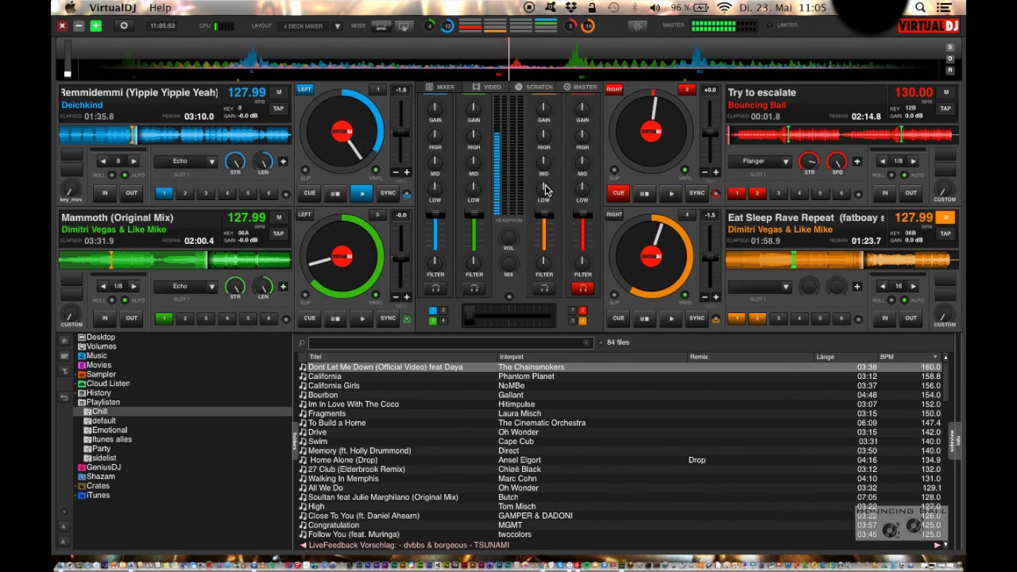
Step: Monitor deck 1 in the headphones and reset Remmidemmi to its original tempo of 130.00 BPM
drag(434, 257, 435, 261)
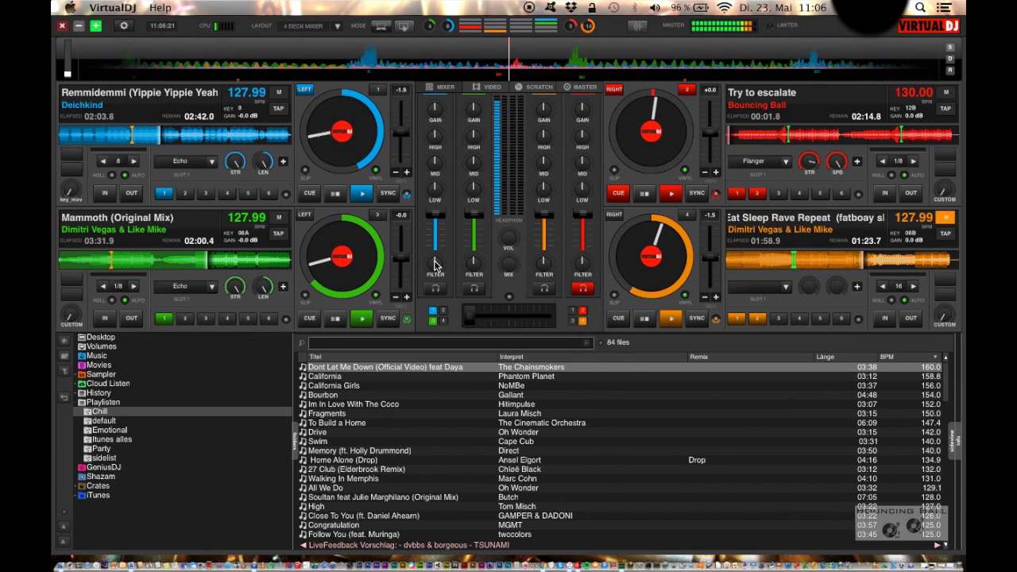
click(699, 8)
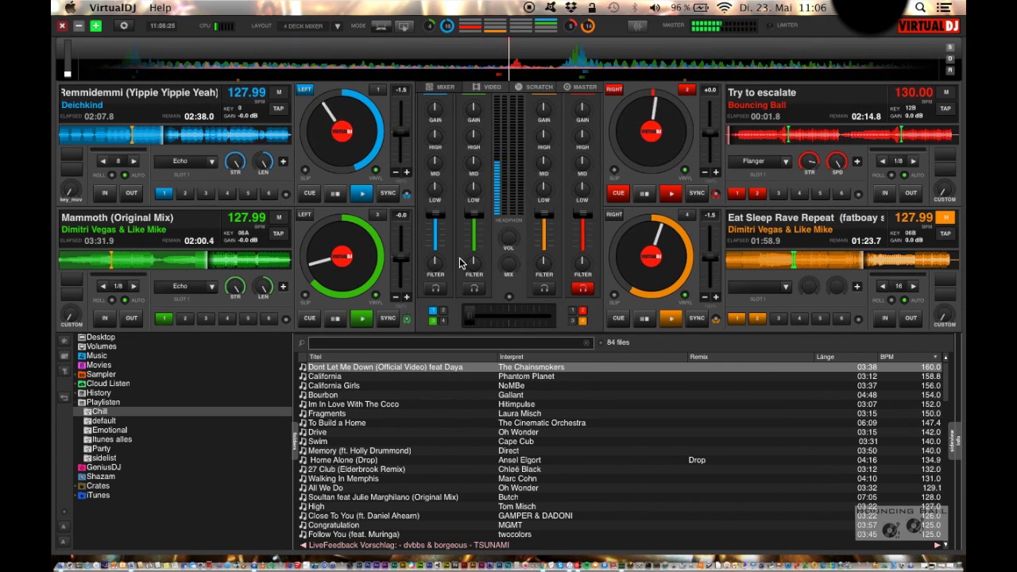
key(3)
key(4)
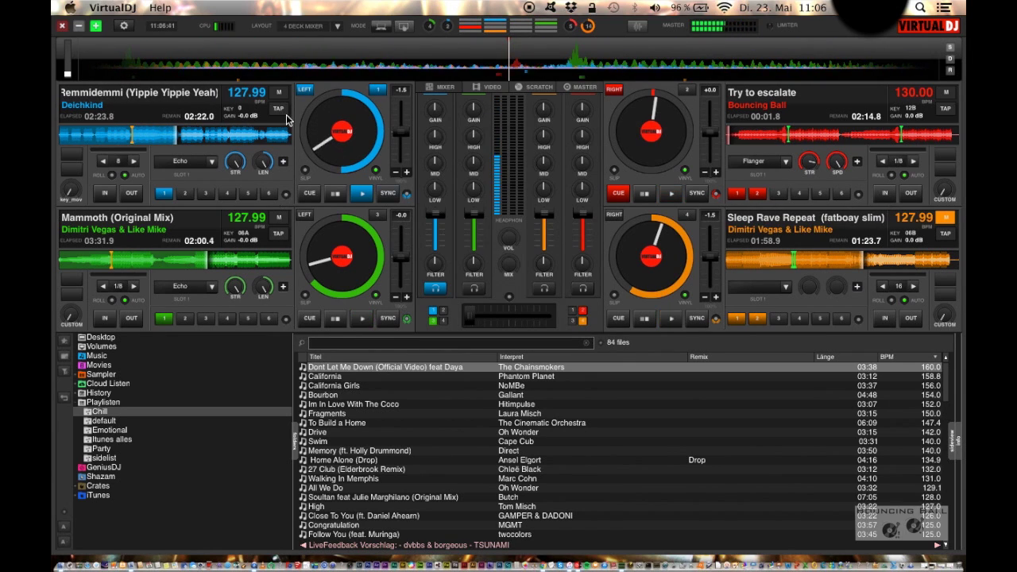
click(406, 172)
click(406, 172)
click(406, 171)
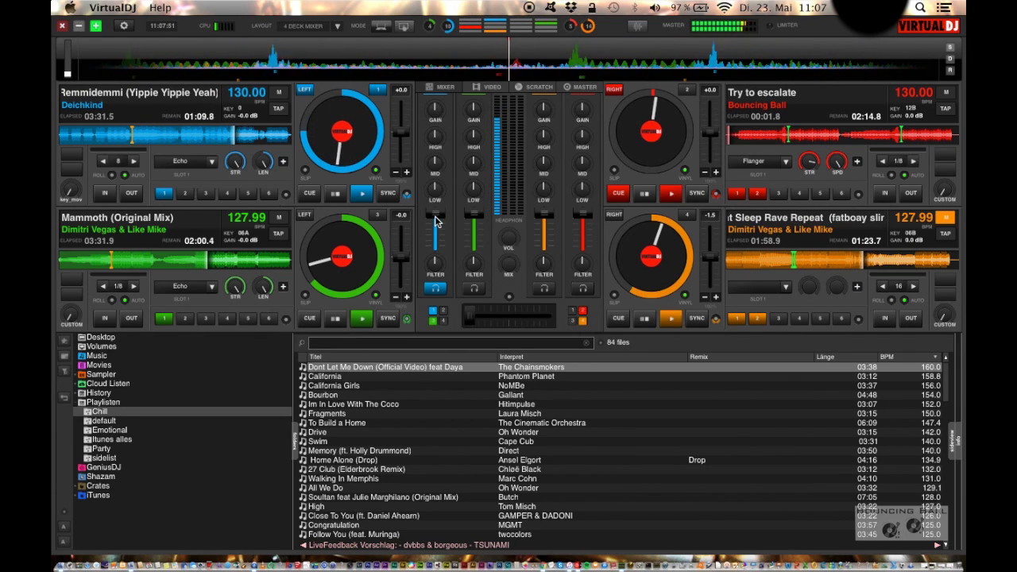
key(XF86AudioLowerVolume)
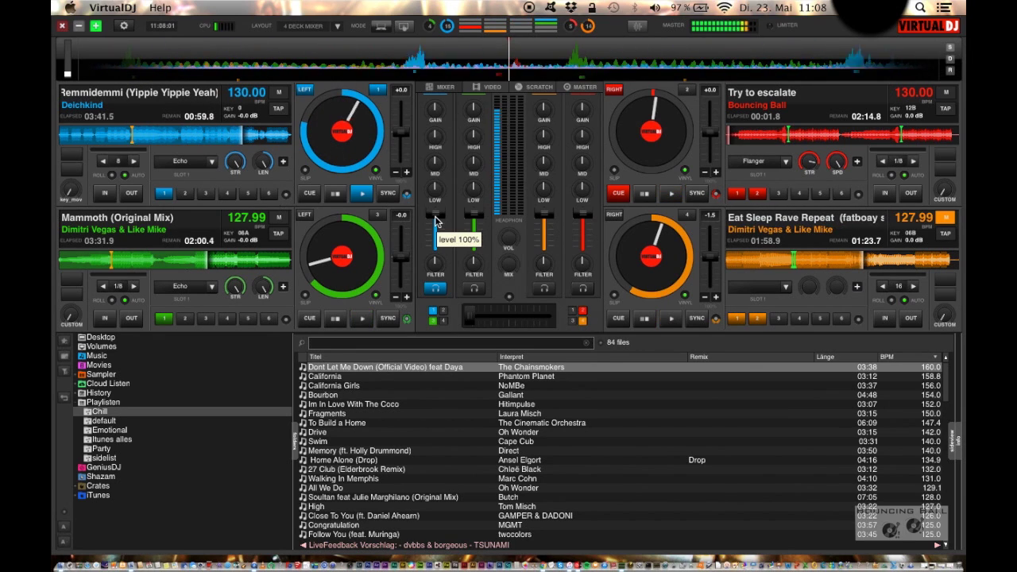
Step: Loop 16 beats near the end of Remmidemmi and halve the loop repeatedly down to 1/8 beat
key(i)
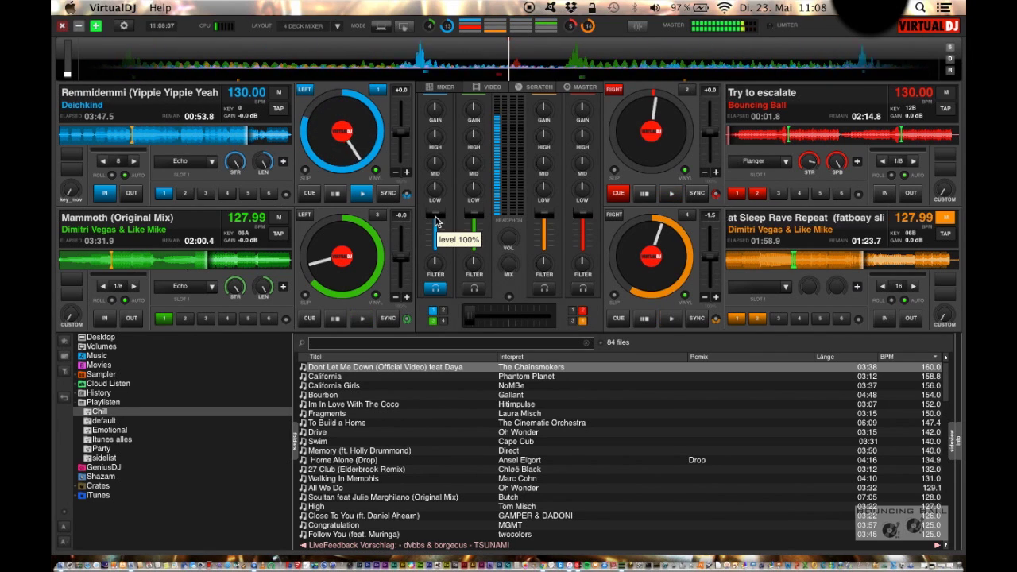
key(o)
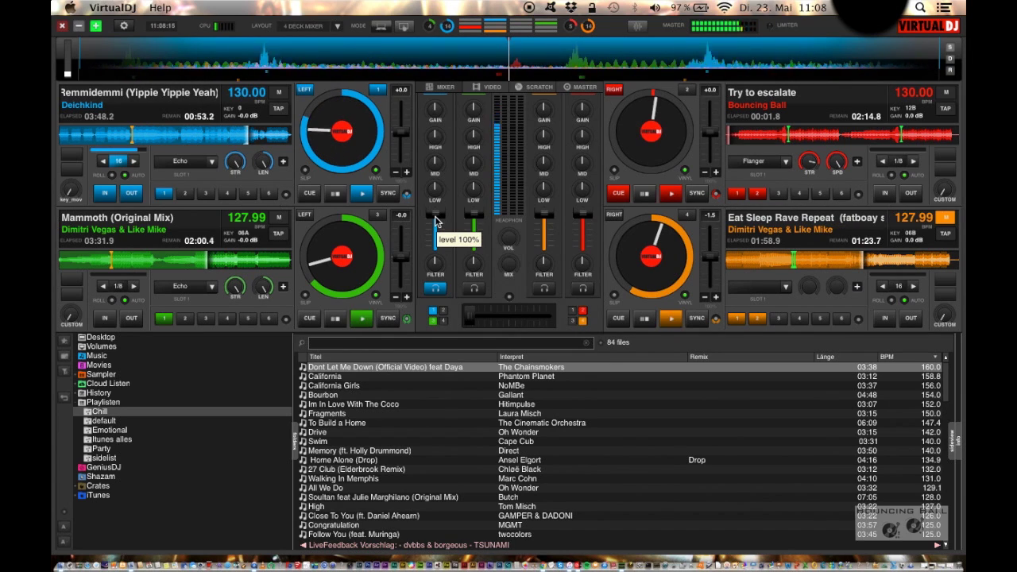
key(Left)
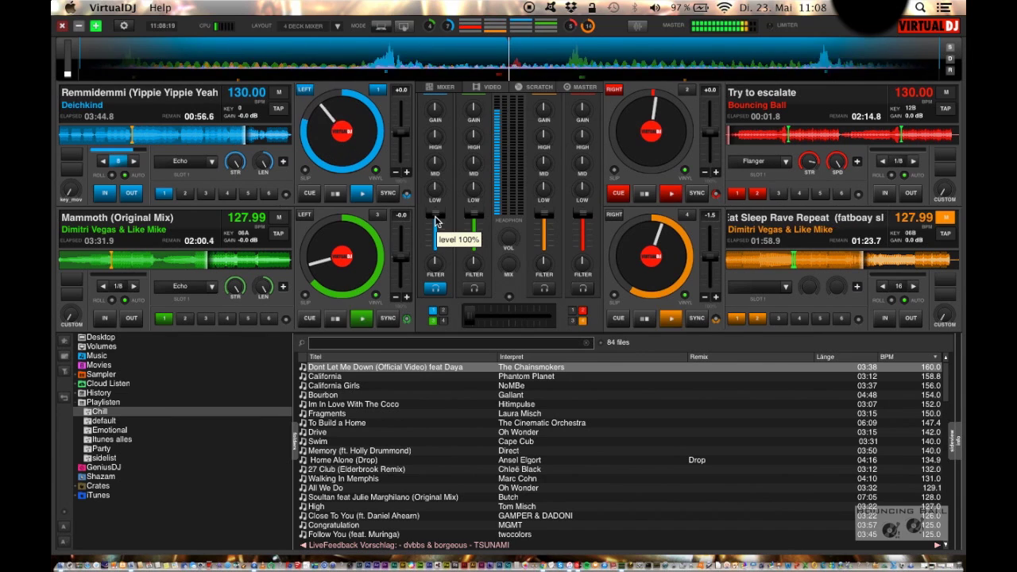
key(Left)
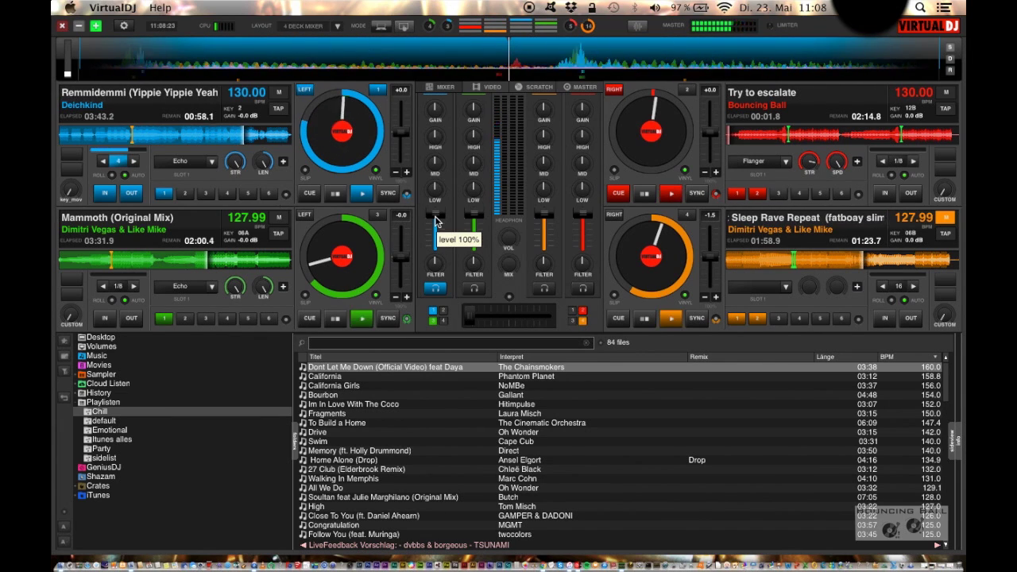
key(Left)
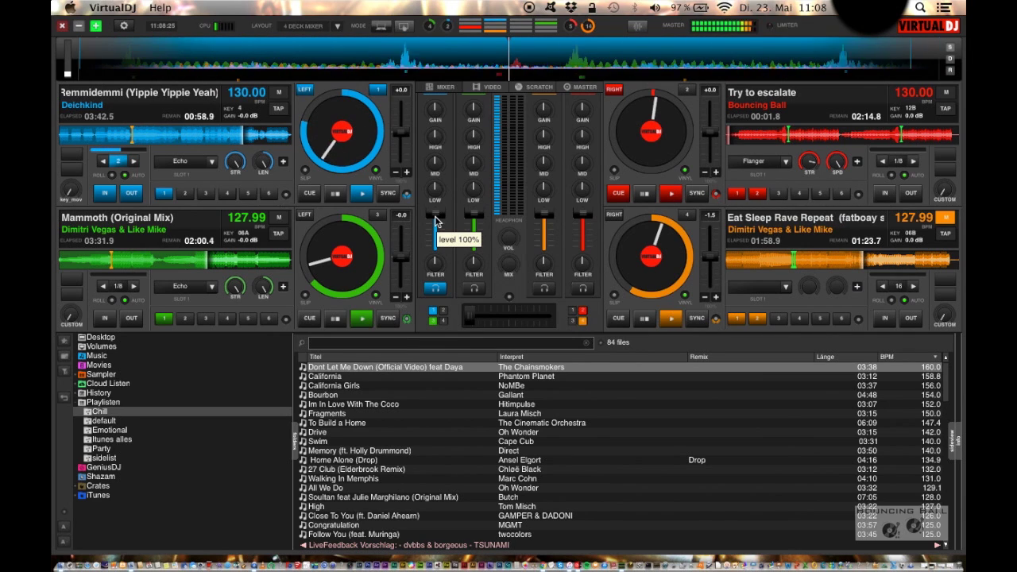
key(l)
key(l)
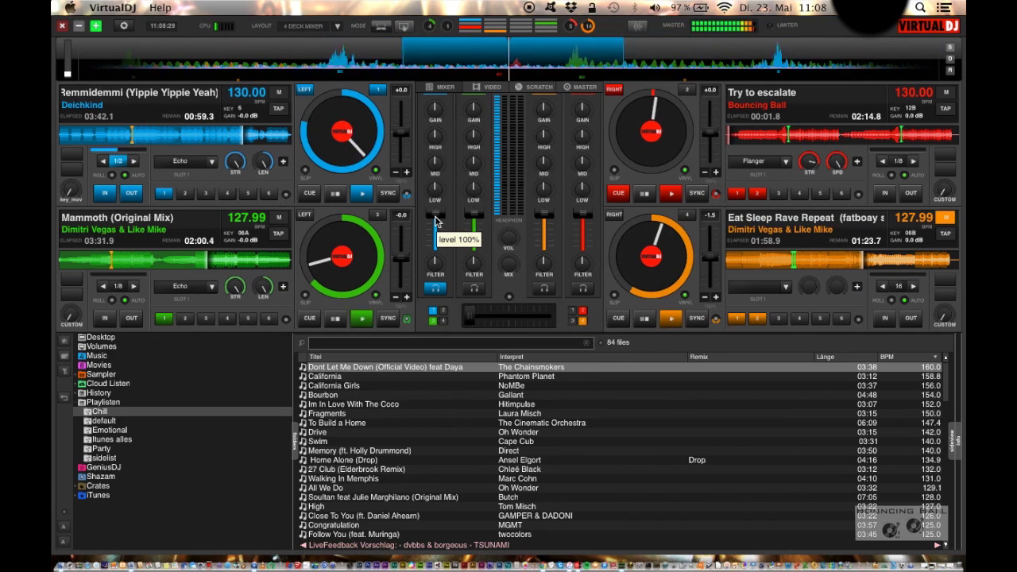
key(l)
key(l)
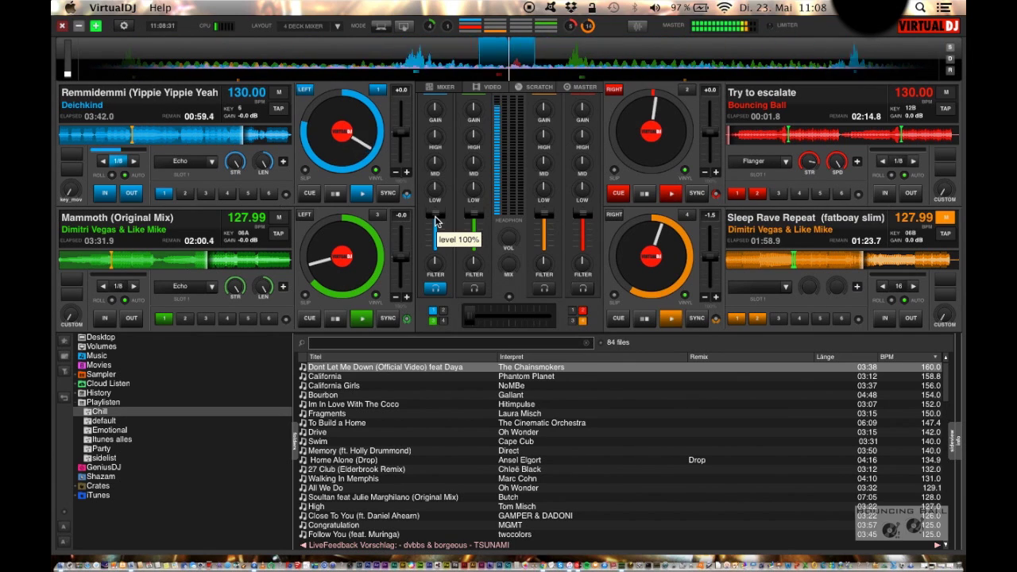
Step: High-pass the looped Remmidemmi at 3.6 kHz, then release it and cut over to Try to escalate from its second cue point
scroll(434, 266, up, 3)
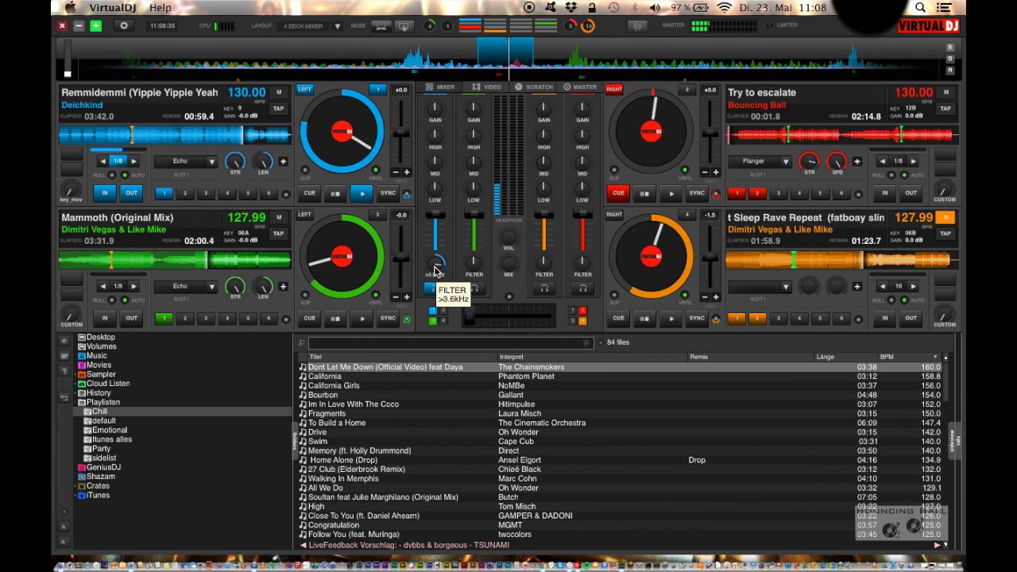
drag(435, 267, 442, 282)
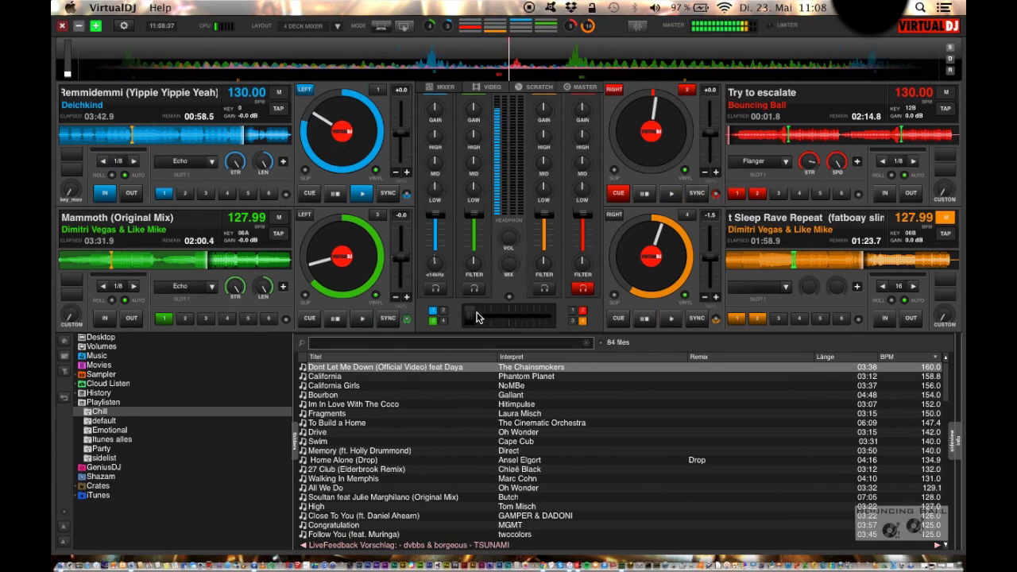
drag(477, 317, 966, 204)
key(2)
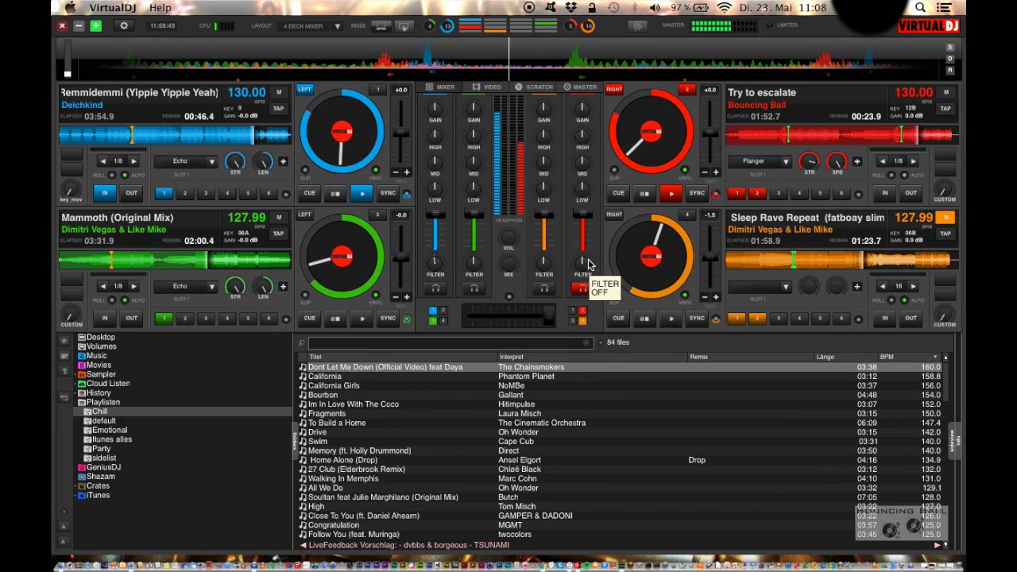
Step: Blend Remmidemmi and Try to escalate with the crossfader at 44% and make deck 1 the master deck
click(516, 308)
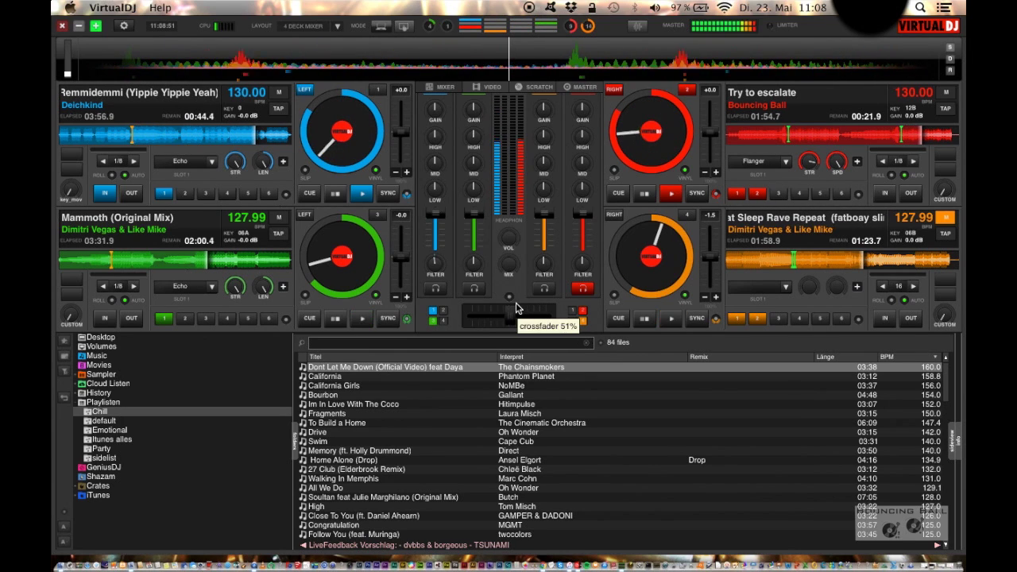
scroll(516, 308, down, 1)
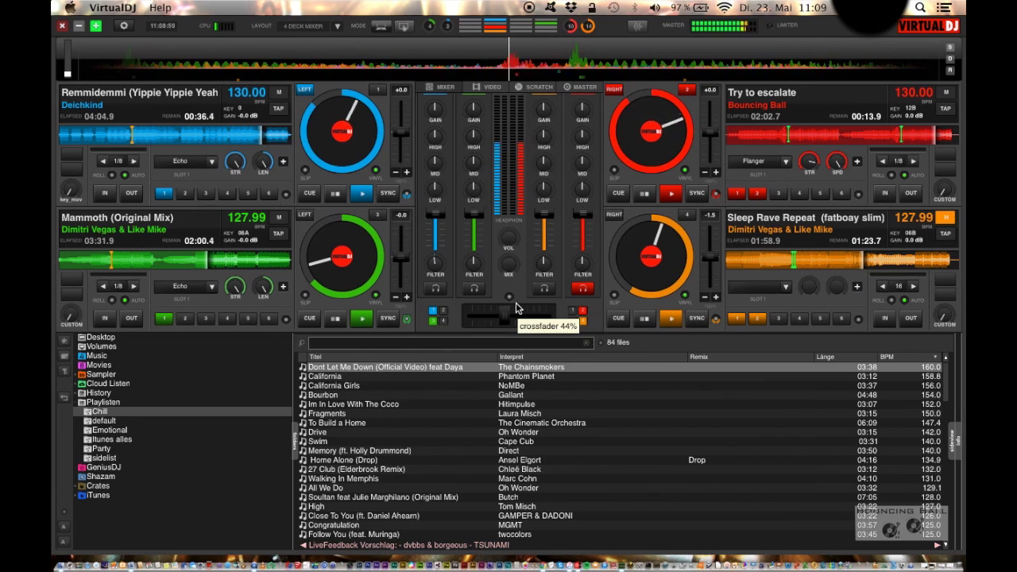
click(280, 94)
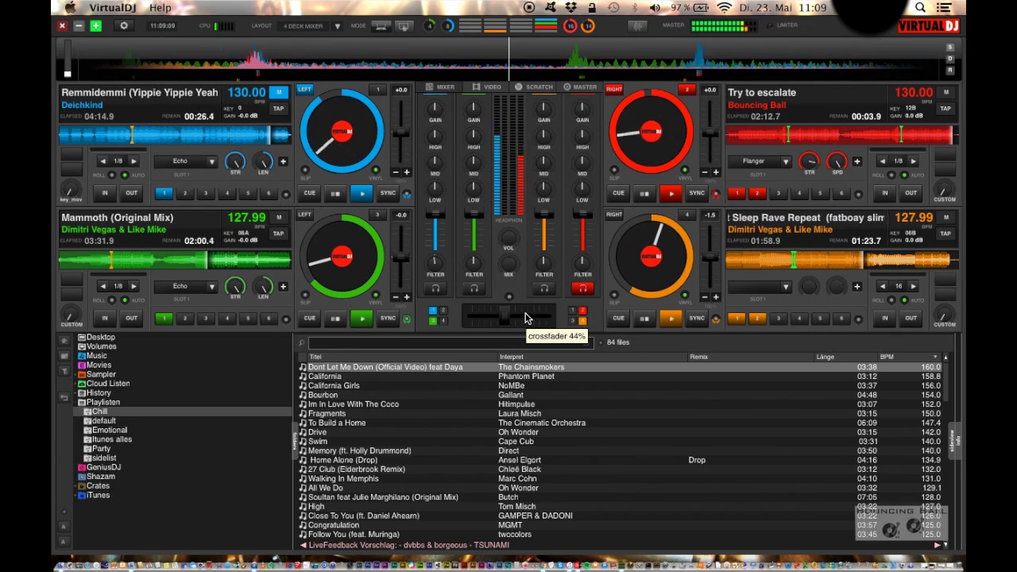
Step: Return Try to escalate to its second cue point and jump Remmidemmi to its first, with the crossfader at 37%
drag(581, 263, 578, 272)
right_click(577, 272)
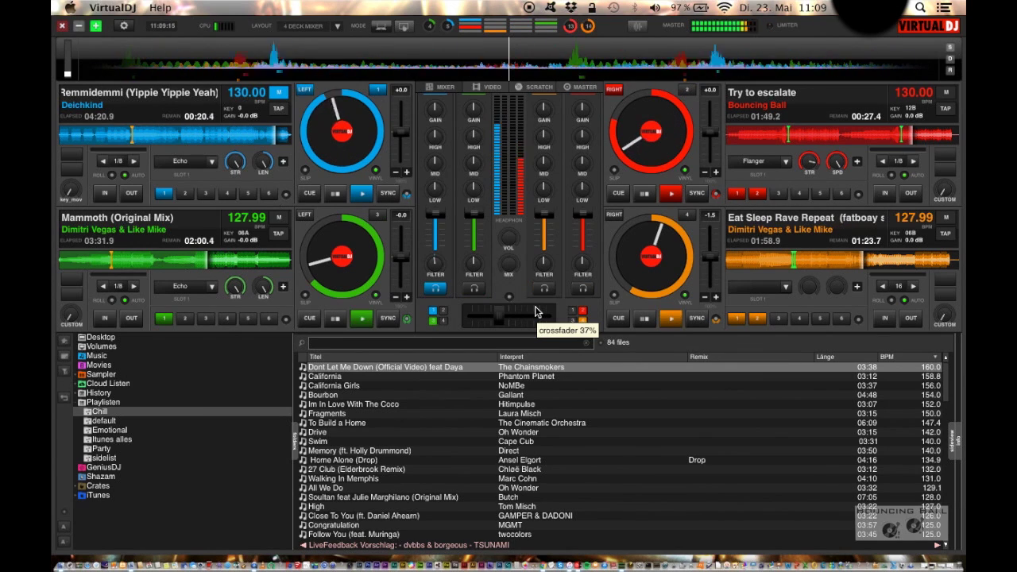
key(1)
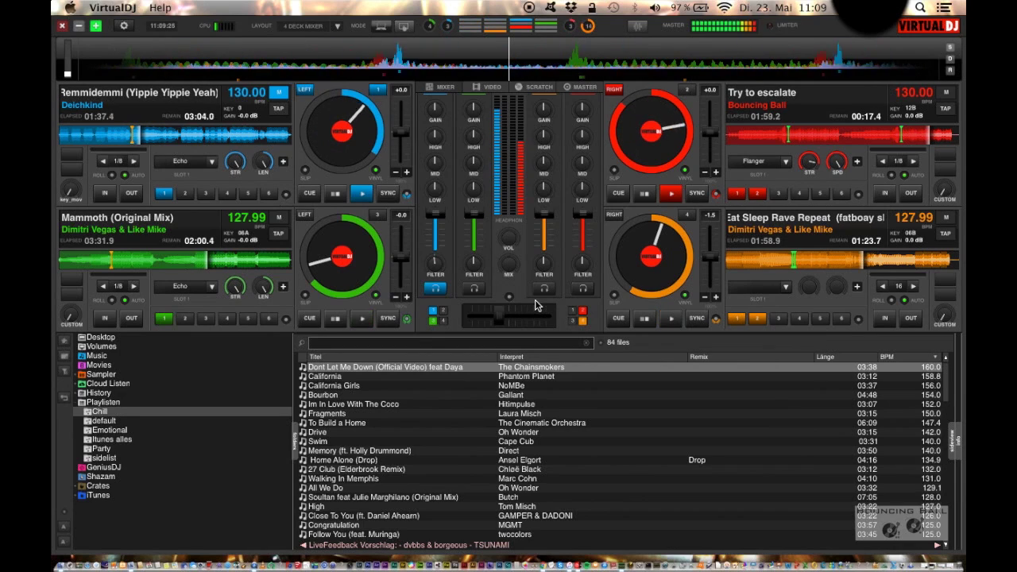
Step: Shift the blend toward Try to escalate by setting the crossfader to 64%, monitoring deck 2 in the headphones
scroll(536, 313, up, 3)
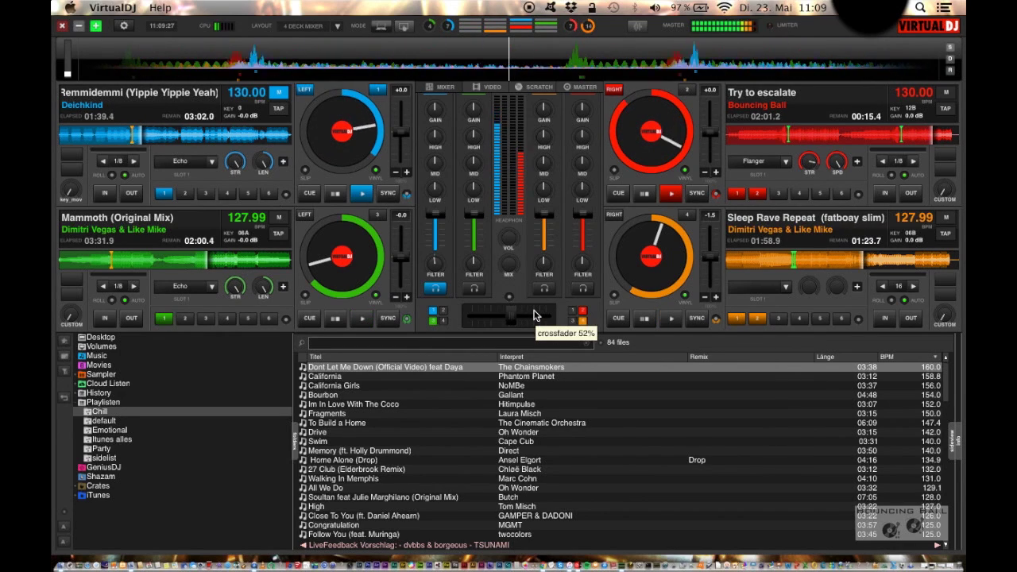
scroll(534, 312, down, 2)
scroll(534, 315, up, 3)
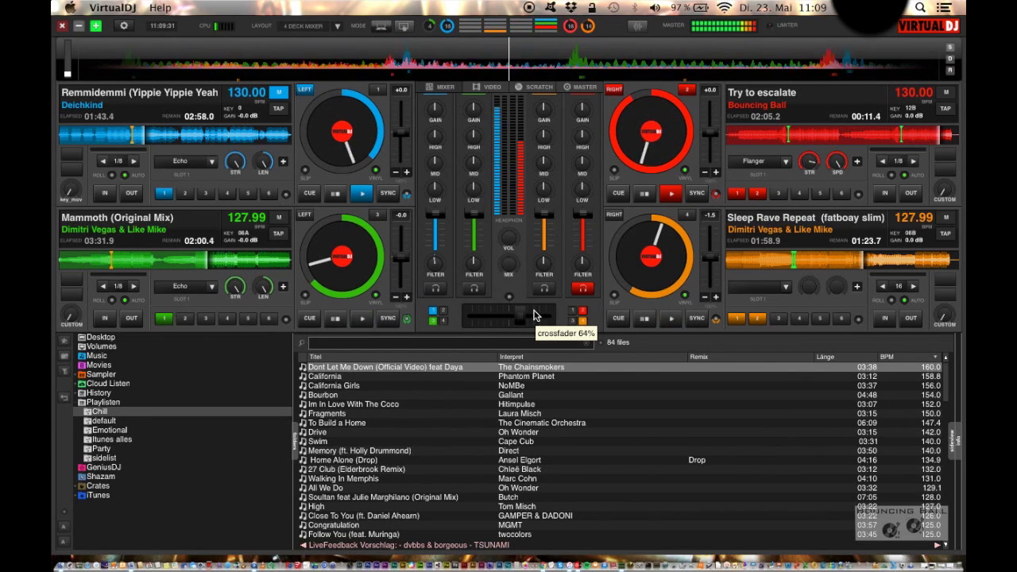
Step: Search the track library for "stay a" and load Stay A While (Official Music Video) onto deck 3
scroll(534, 315, down, 1)
scroll(534, 315, up, 1)
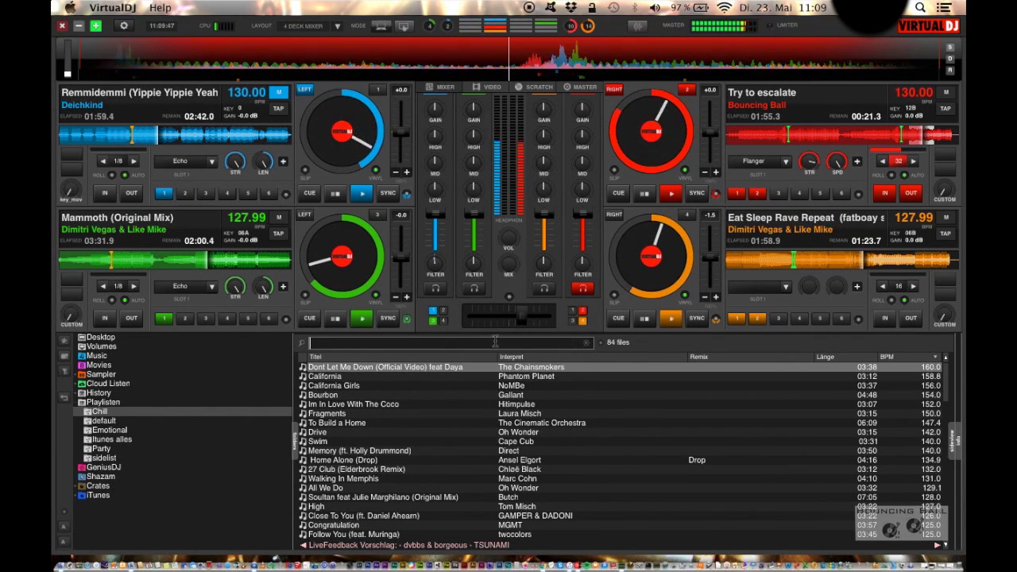
text(stay a)
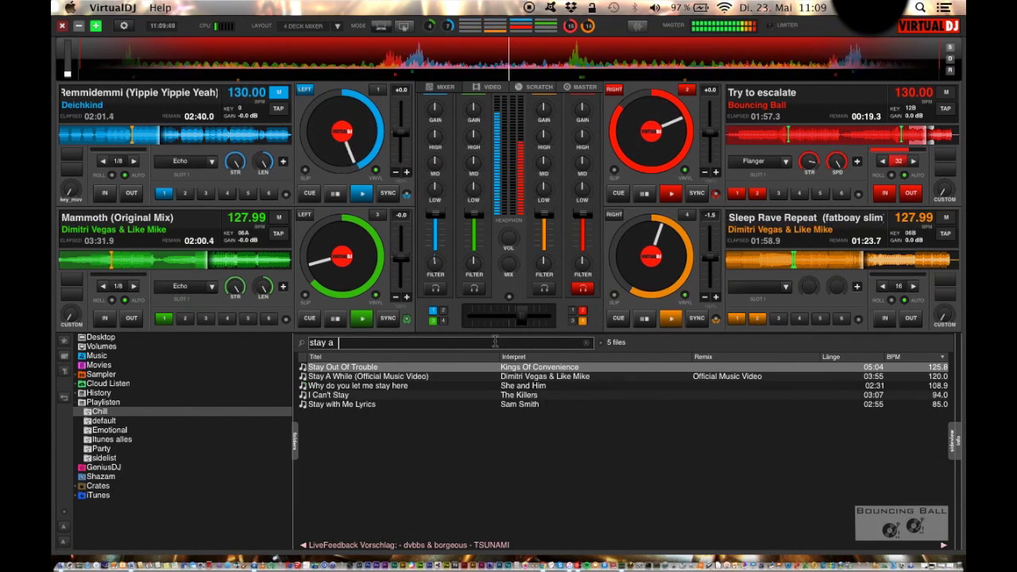
drag(387, 376, 350, 287)
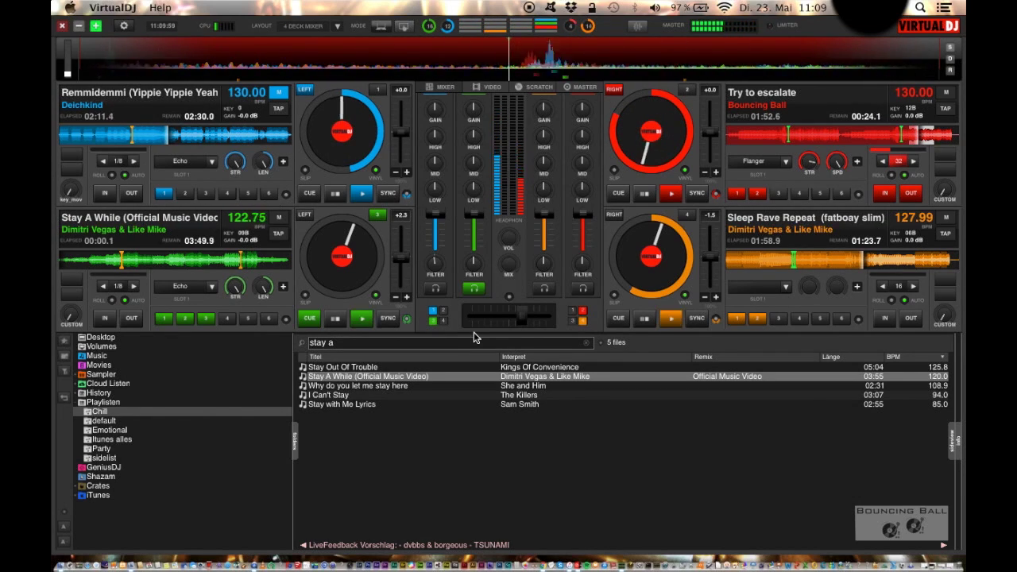
Step: Thin out Remmidemmi on deck 1 by cutting its low EQ and applying a 1.4 kHz high-pass filter
scroll(436, 190, down, 5)
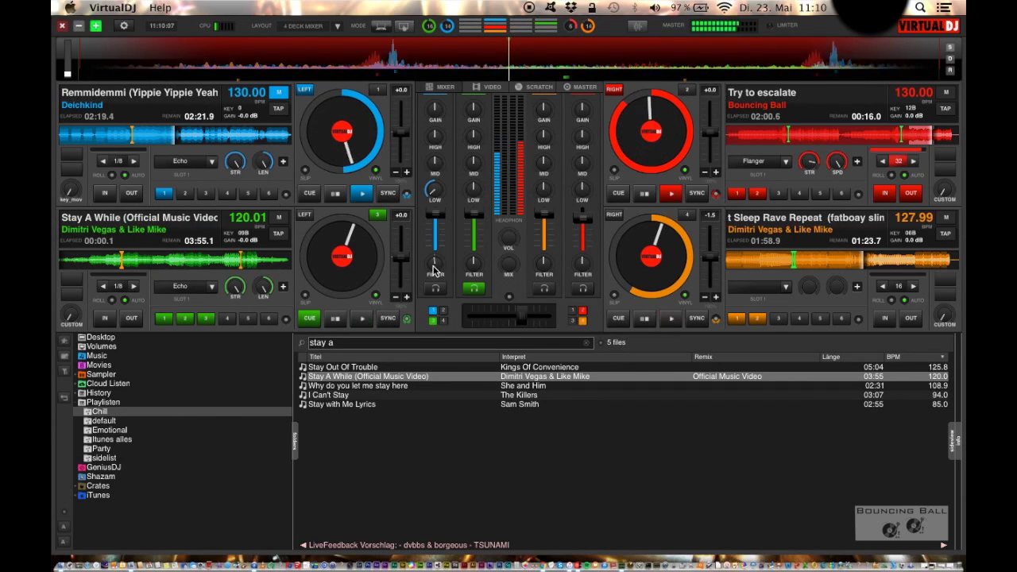
mouse_move(435, 268)
scroll(434, 268, up, 3)
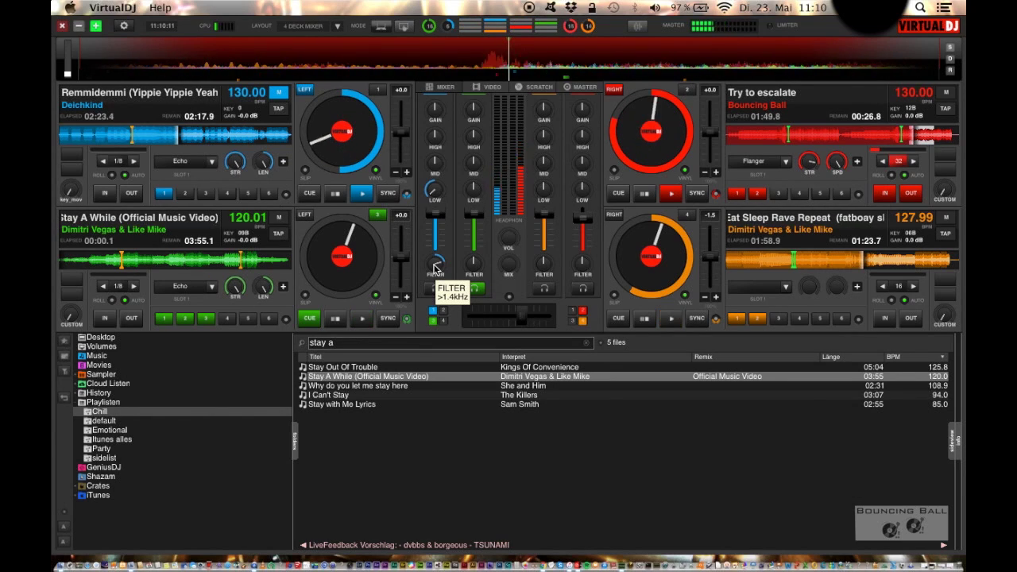
Step: Start Stay A While on deck 3 and apply a high-pass filter to it
key(space)
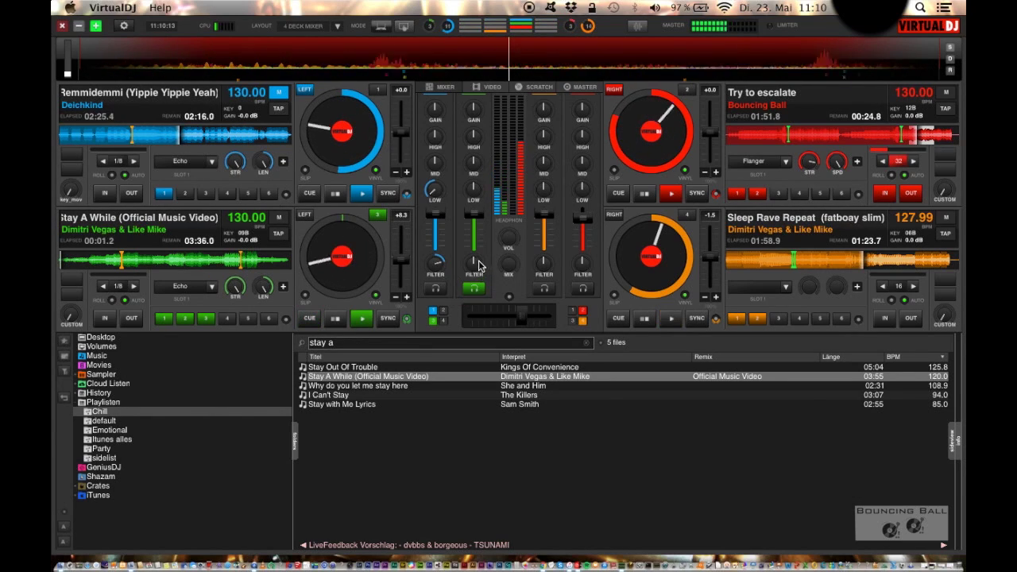
mouse_move(477, 271)
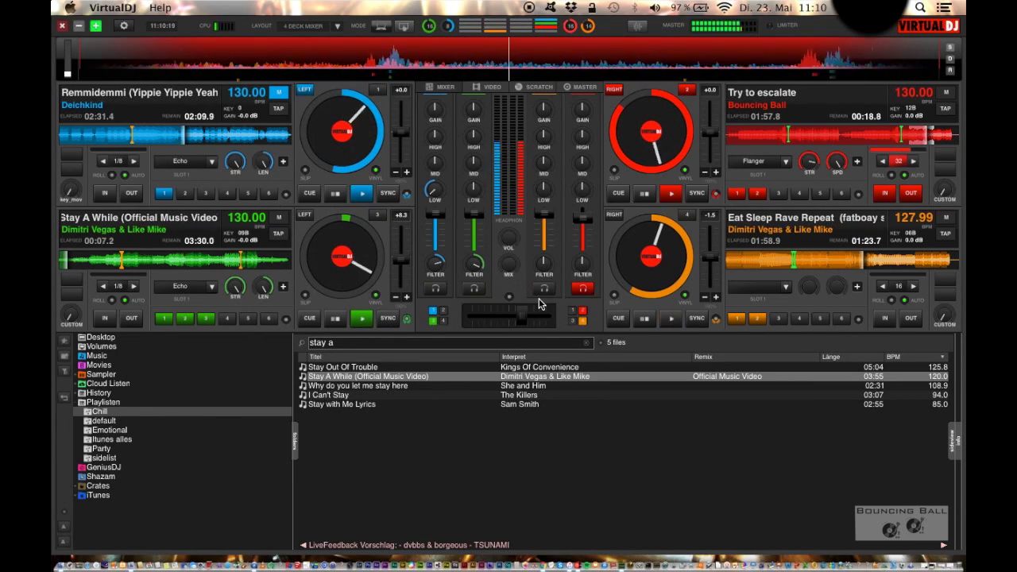
Step: Bring in Stay A While by setting the crossfader to 34% and releasing its filter, with Remmidemmi high-passed at 8.0 kHz
scroll(527, 314, down, 3)
scroll(437, 265, up, 3)
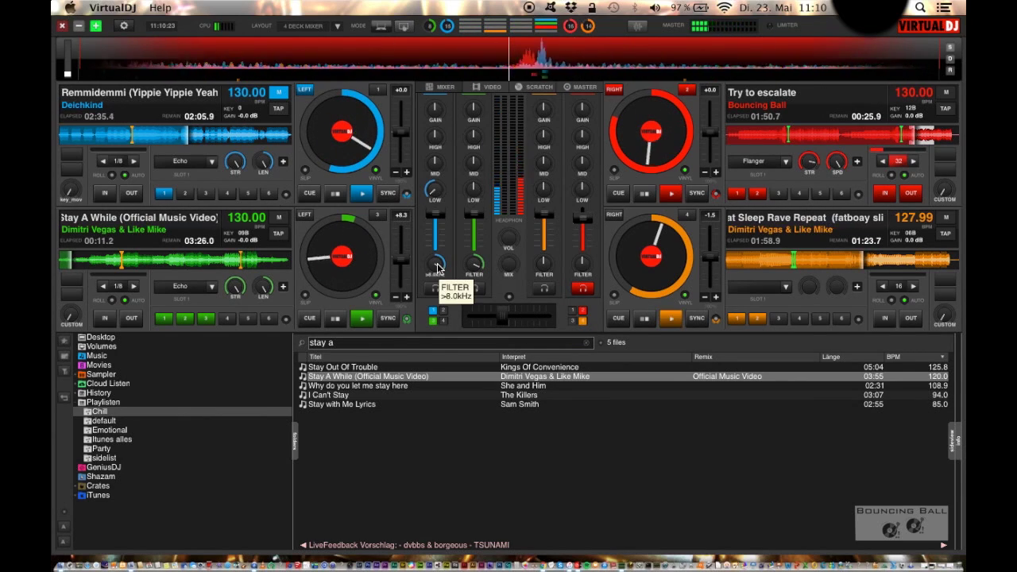
drag(508, 319, 501, 319)
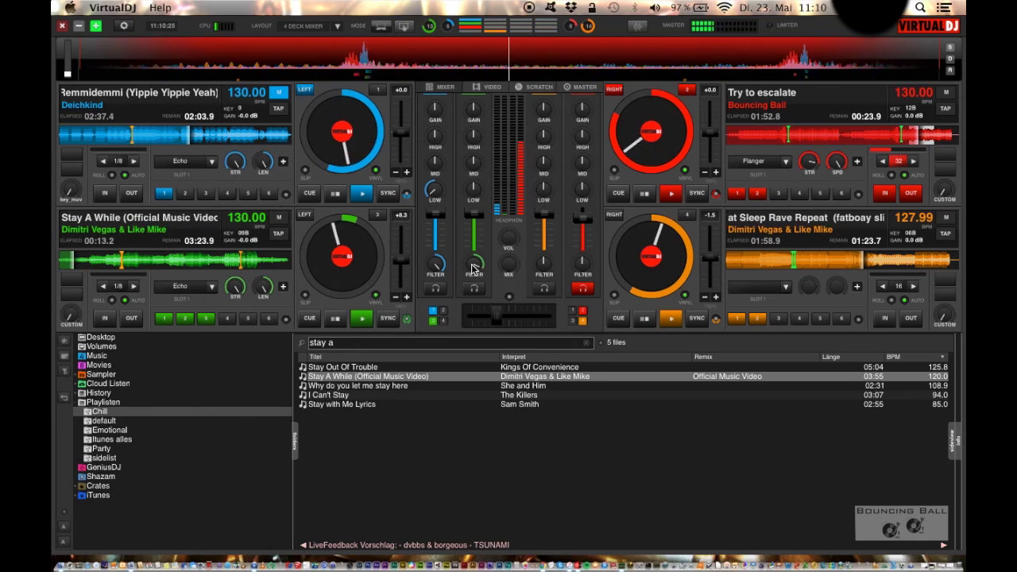
drag(474, 265, 473, 269)
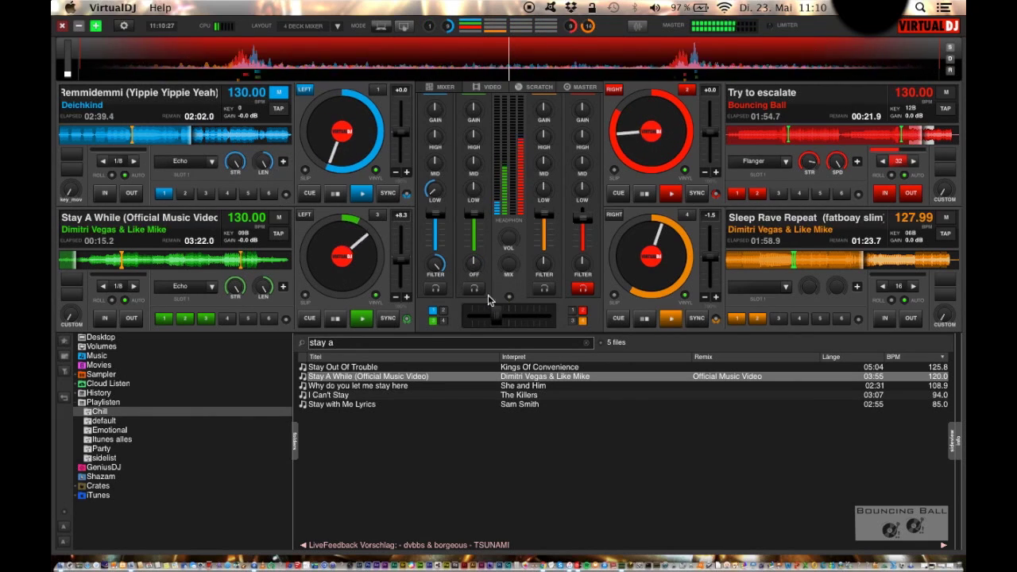
Step: Thin out Try to escalate on deck 2 by lowering its low EQ to 12% and applying a high-pass filter
mouse_move(511, 312)
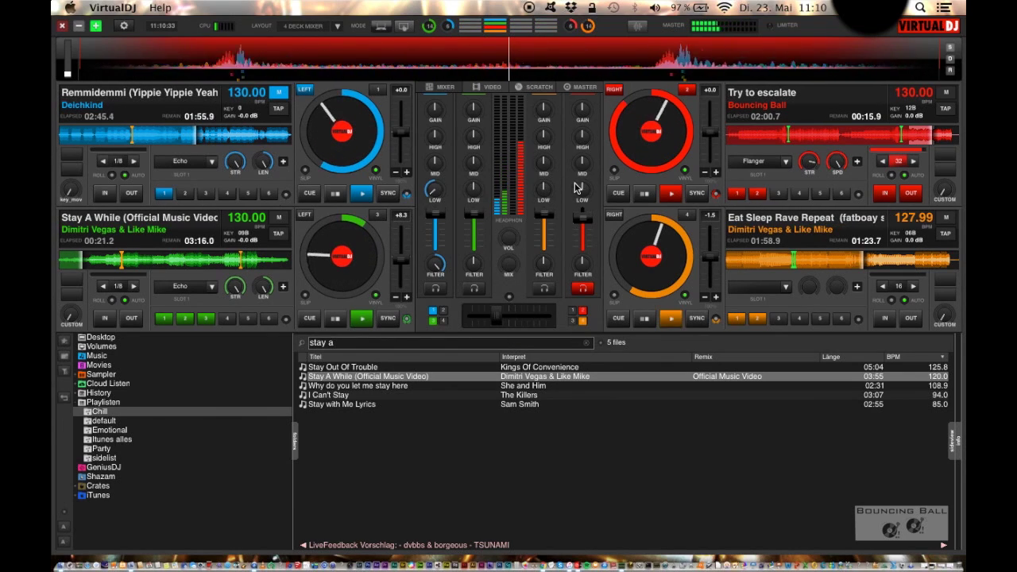
mouse_move(578, 189)
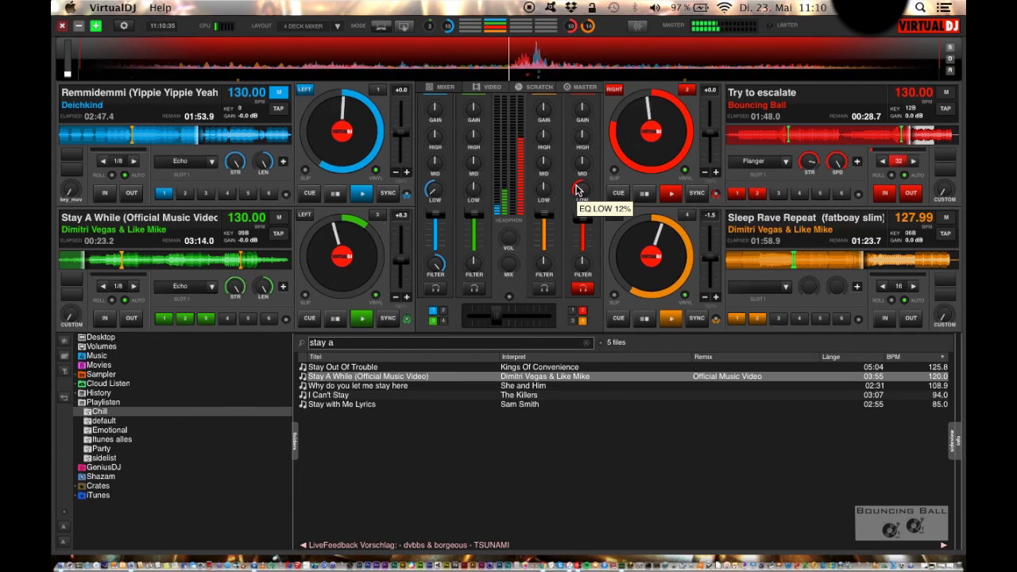
scroll(585, 266, up, 3)
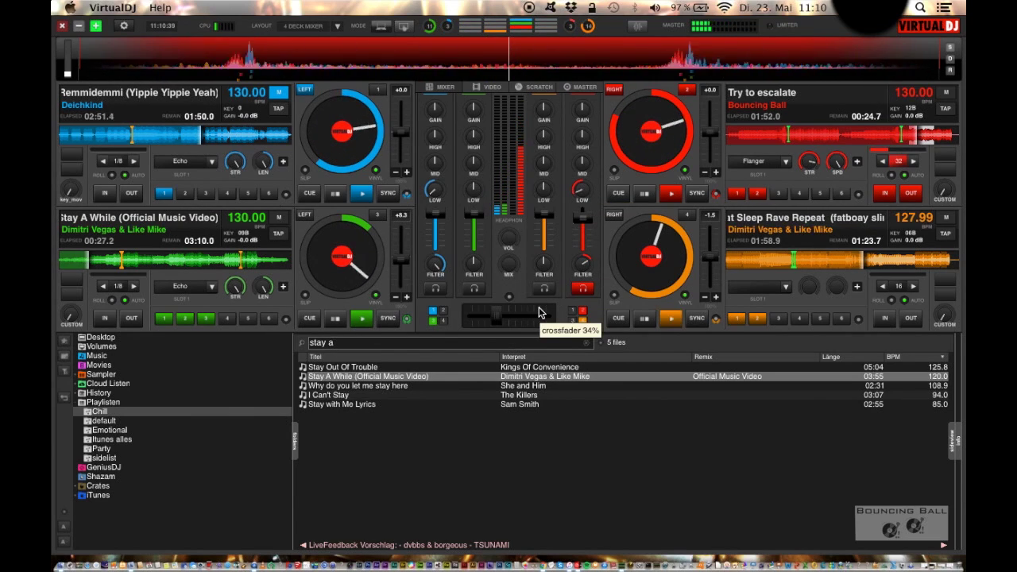
Step: Fade the crossfader fully over to Stay A While, and reset deck 2's low EQ and filter to neutral
scroll(539, 308, down, 3)
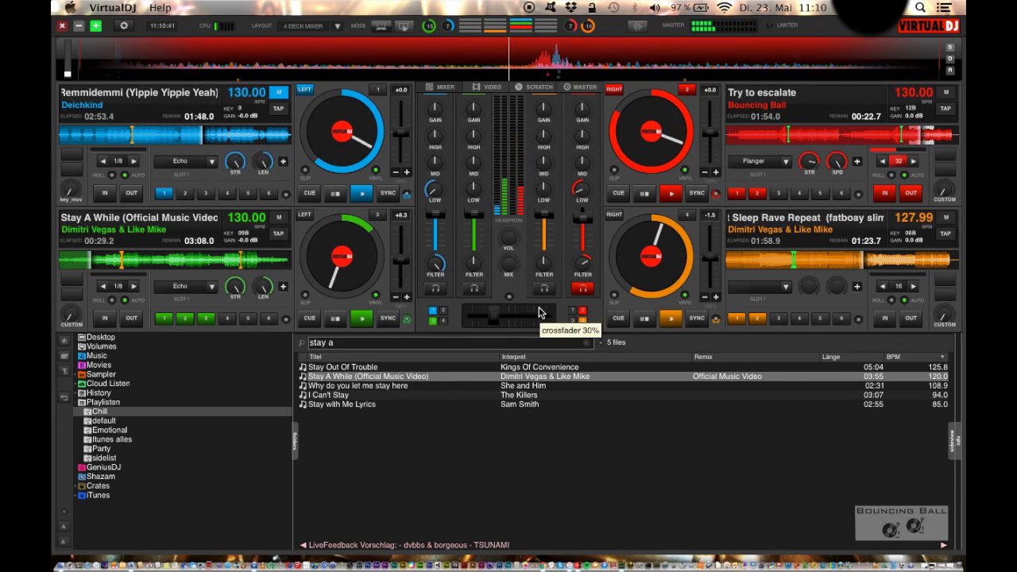
scroll(539, 307, down, 1)
scroll(538, 307, down, 1)
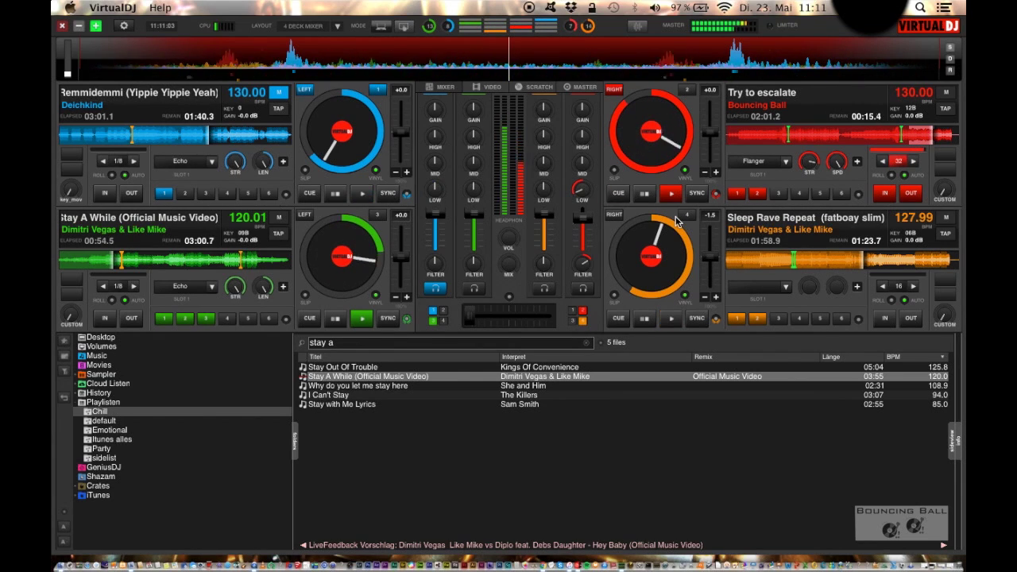
right_click(580, 193)
right_click(583, 266)
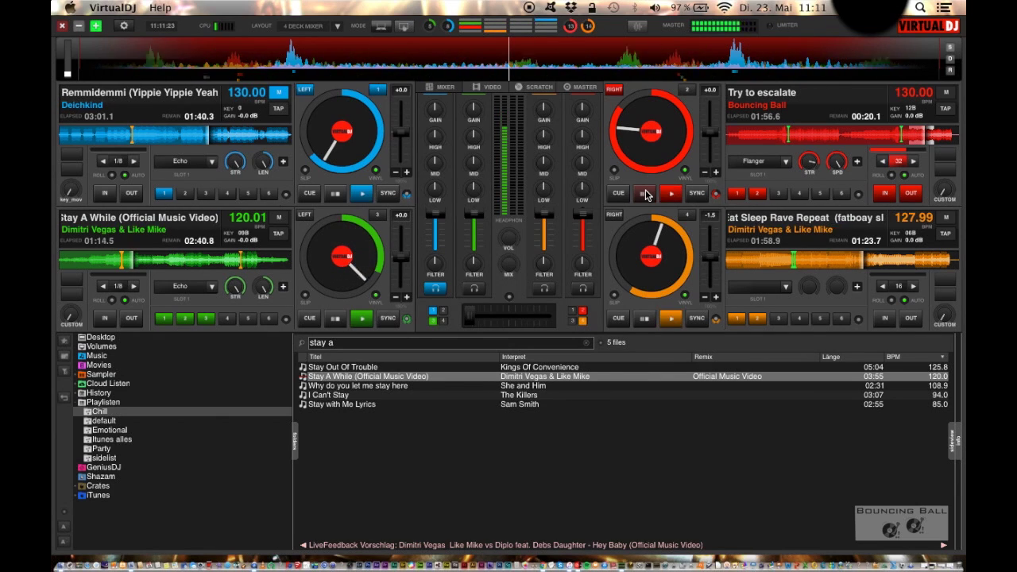
Step: Clear the library search and low-pass Stay A While at 13 kHz, then ease its filter back to 15 kHz
click(587, 343)
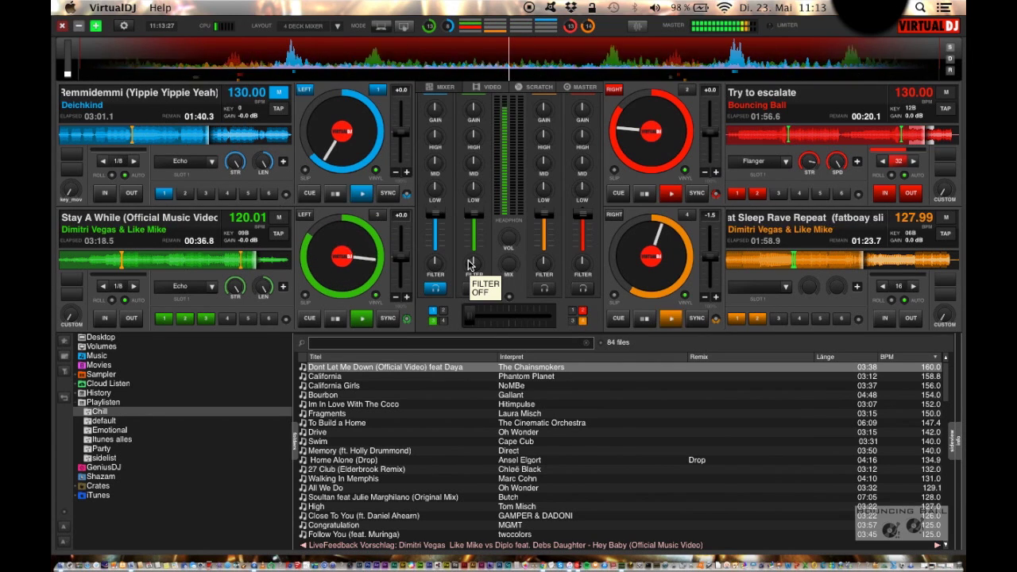
scroll(469, 265, down, 4)
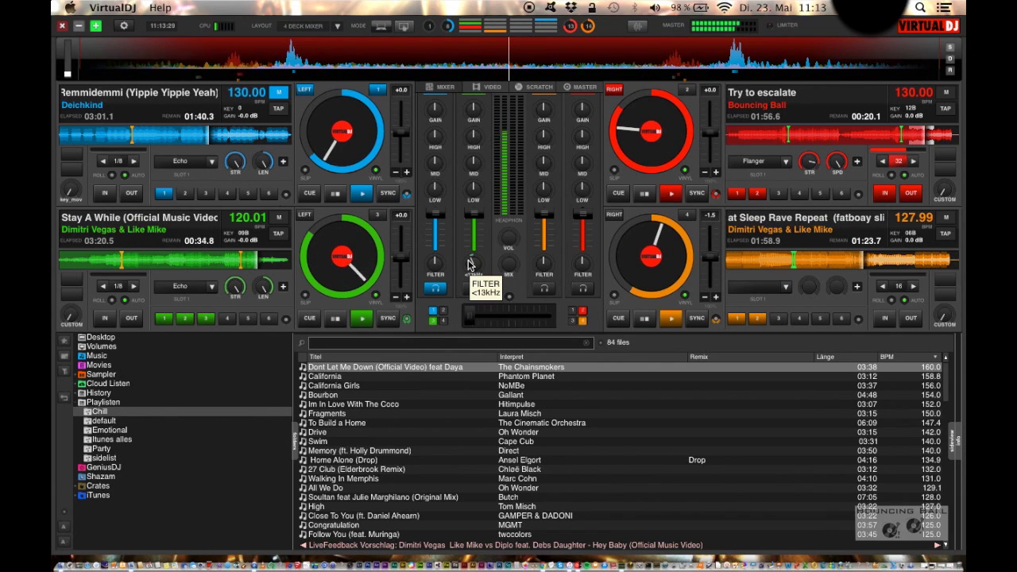
scroll(470, 264, up, 3)
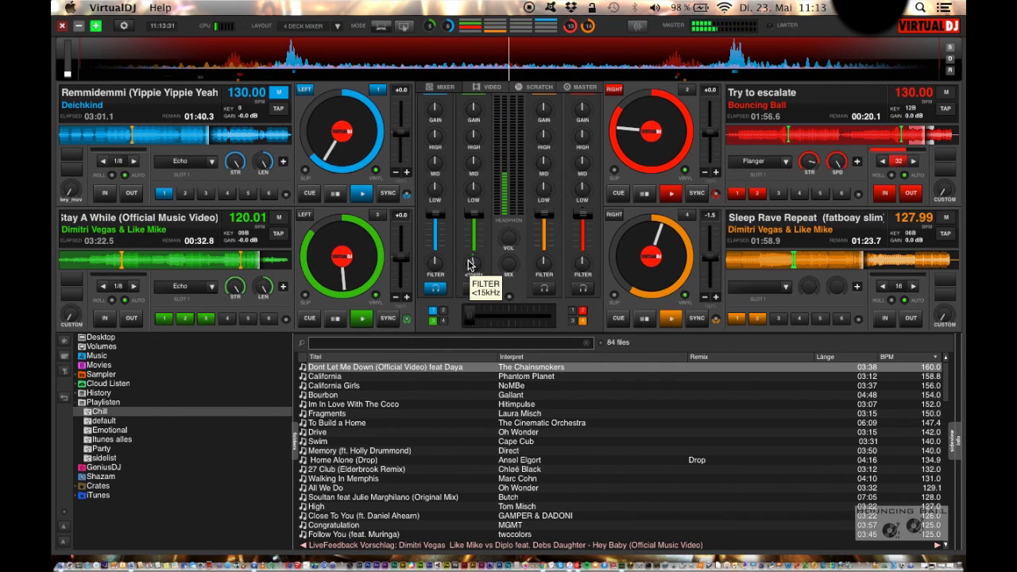